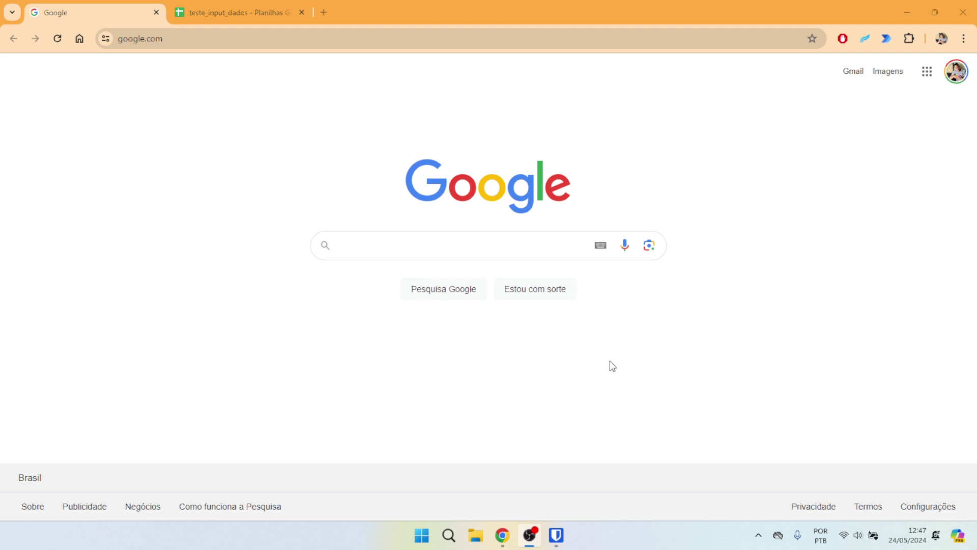
Look over the header and first two data rows in the teste_input_dados spreadsheet, then return to Google.
{"action": "left_click", "coordinate": [265, 13]}
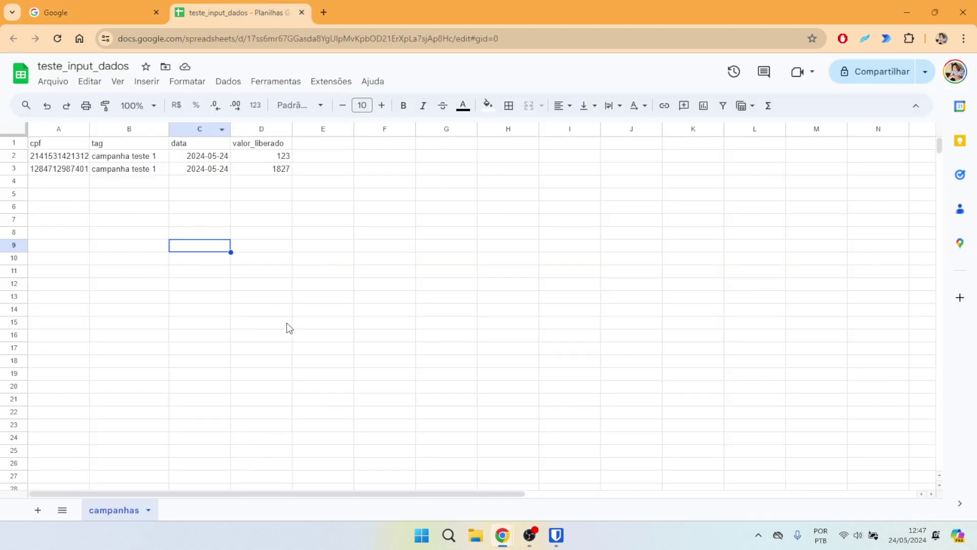
{"action": "left_click", "coordinate": [286, 269]}
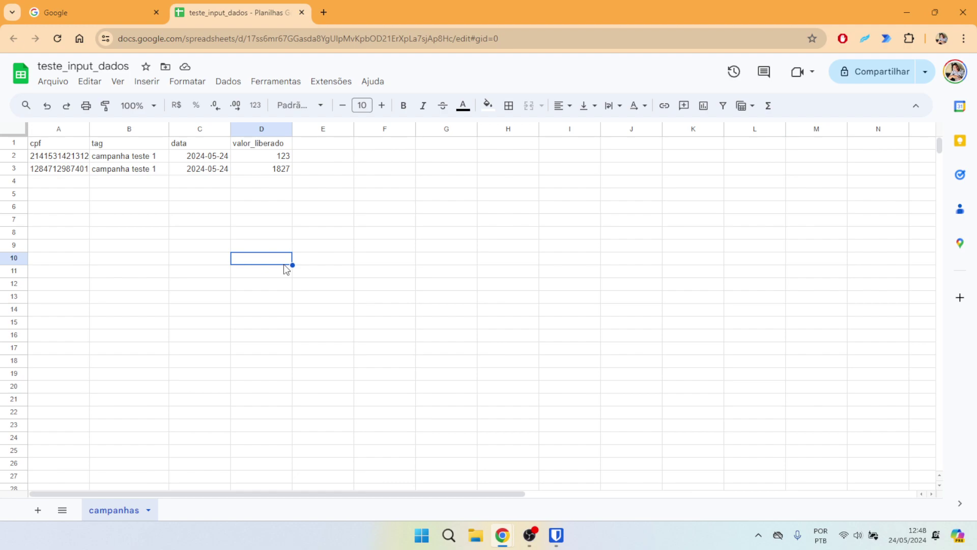
{"action": "left_click_drag", "start_coordinate": [68, 143], "coordinate": [282, 172]}
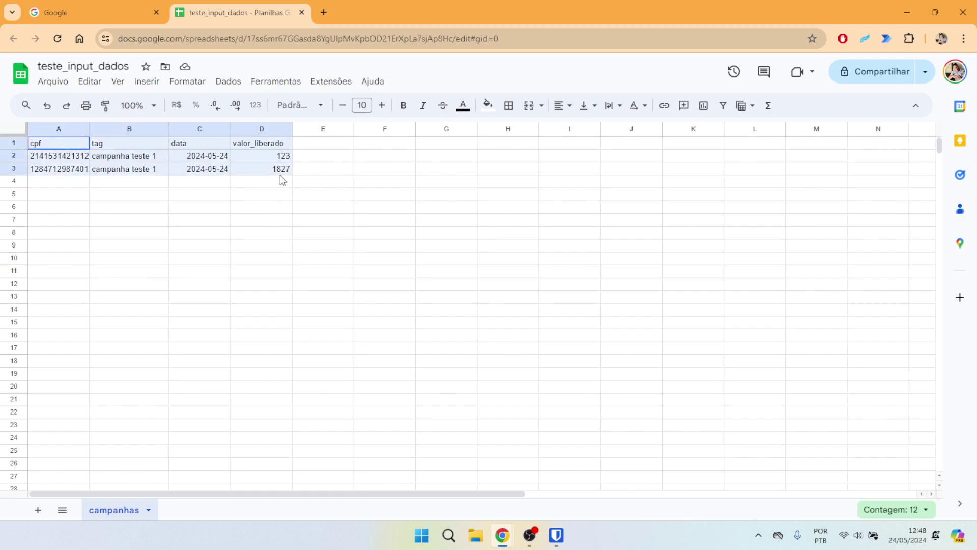
{"action": "left_click", "coordinate": [313, 220]}
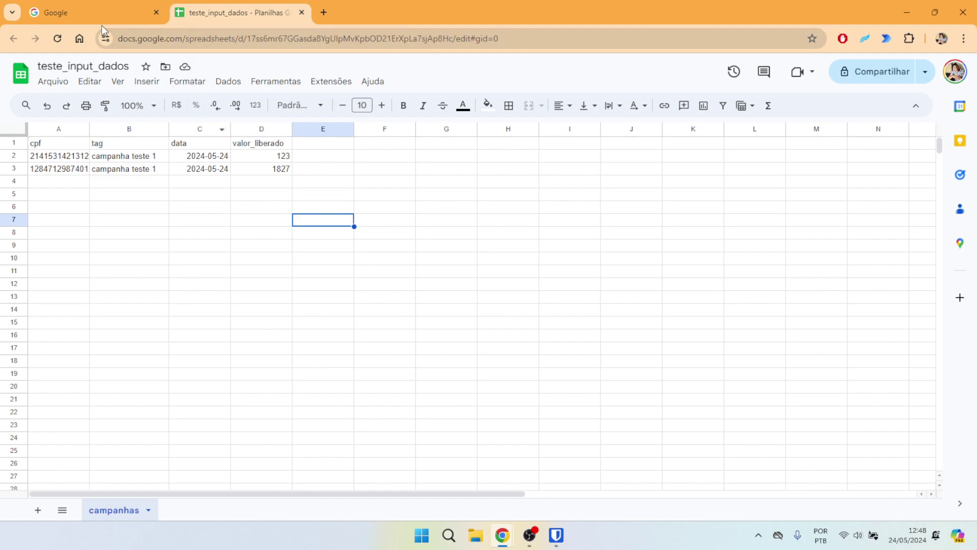
{"action": "left_click", "coordinate": [95, 8]}
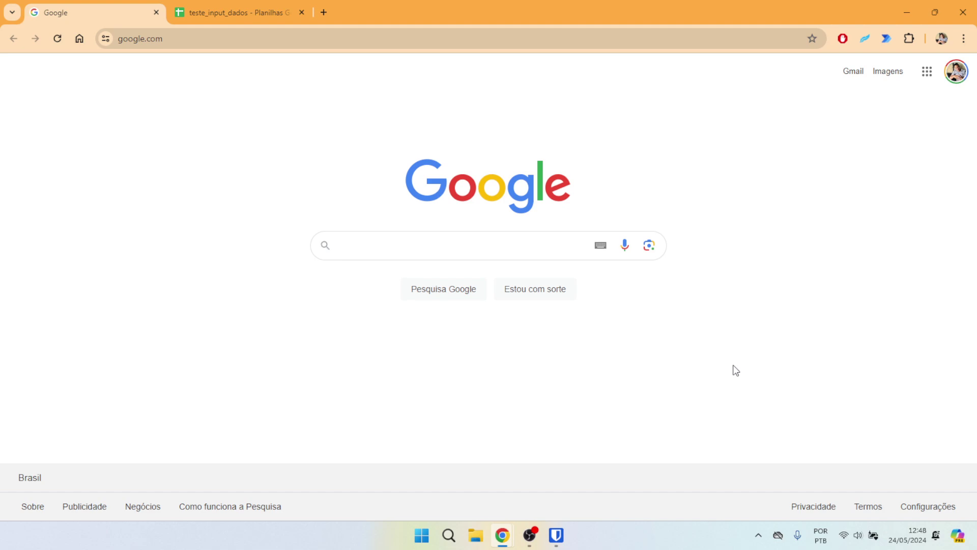
Search Google for Retool.
{"action": "left_click", "coordinate": [442, 255]}
{"action": "type", "text": "re"}
{"action": "key", "text": "BackSpace"}
{"action": "key", "text": "BackSpace"}
{"action": "type", "text": "R"}
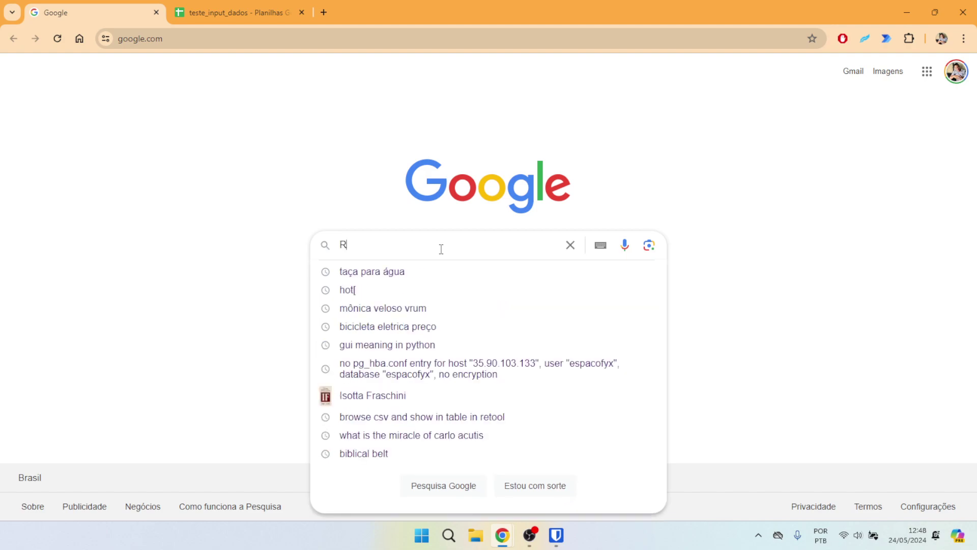
{"action": "type", "text": "etool"}
{"action": "key", "text": "Return"}
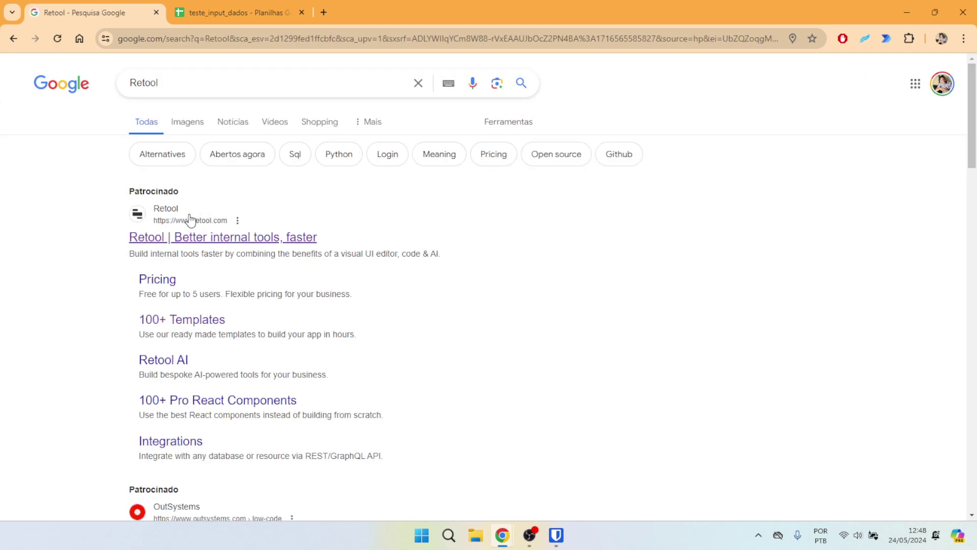
Open the Retool website from the results and go to its sign-in page.
{"action": "left_click", "coordinate": [218, 238]}
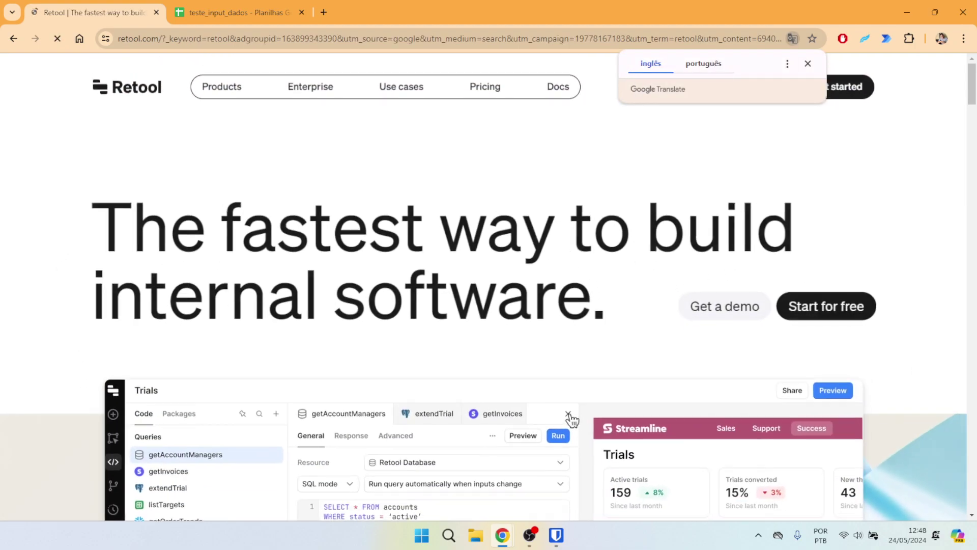
{"action": "left_click", "coordinate": [838, 90]}
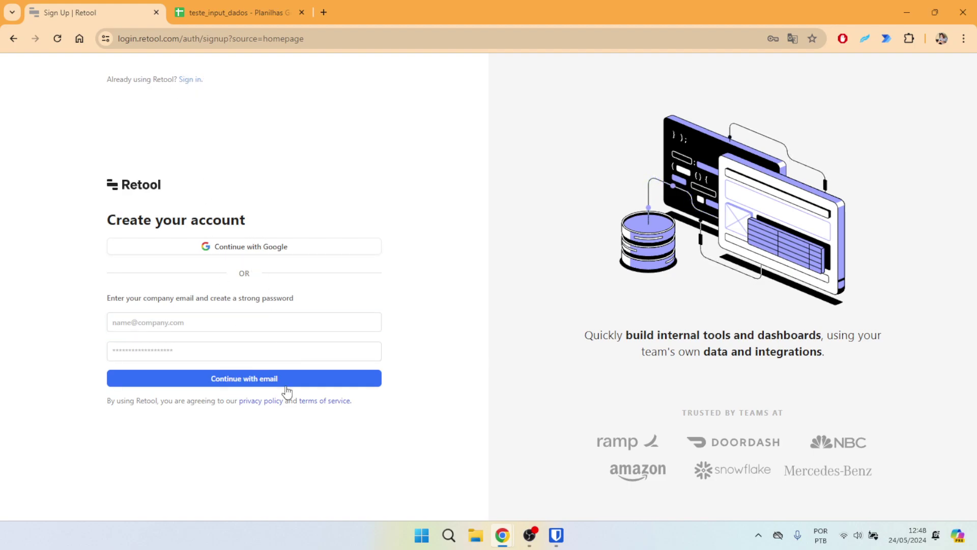
{"action": "left_click", "coordinate": [189, 79]}
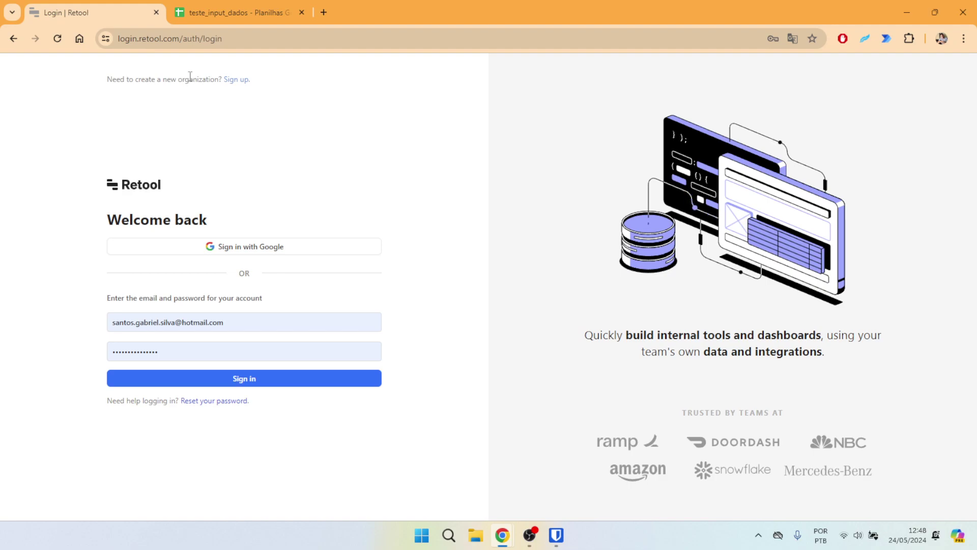
Sign in to Retool with the saved e-mail and account password.
{"action": "left_click", "coordinate": [209, 318]}
{"action": "key", "text": "Tab"}
{"action": "left_click", "coordinate": [359, 335]}
{"action": "left_click", "coordinate": [252, 383]}
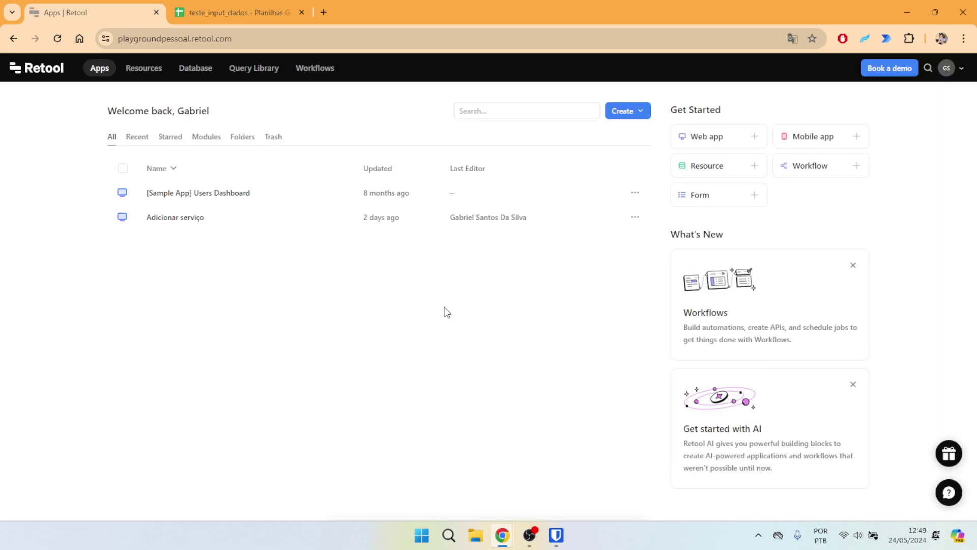
Check the workspace name in the address bar, then create a new blank Web app.
{"action": "left_click", "coordinate": [183, 39]}
{"action": "left_click", "coordinate": [182, 39]}
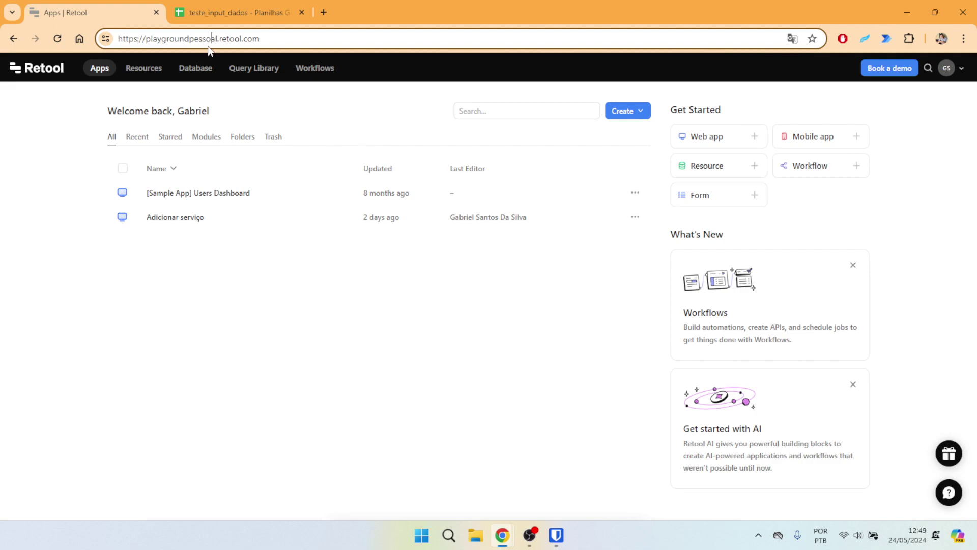
{"action": "left_click_drag", "start_coordinate": [144, 38], "coordinate": [220, 38]}
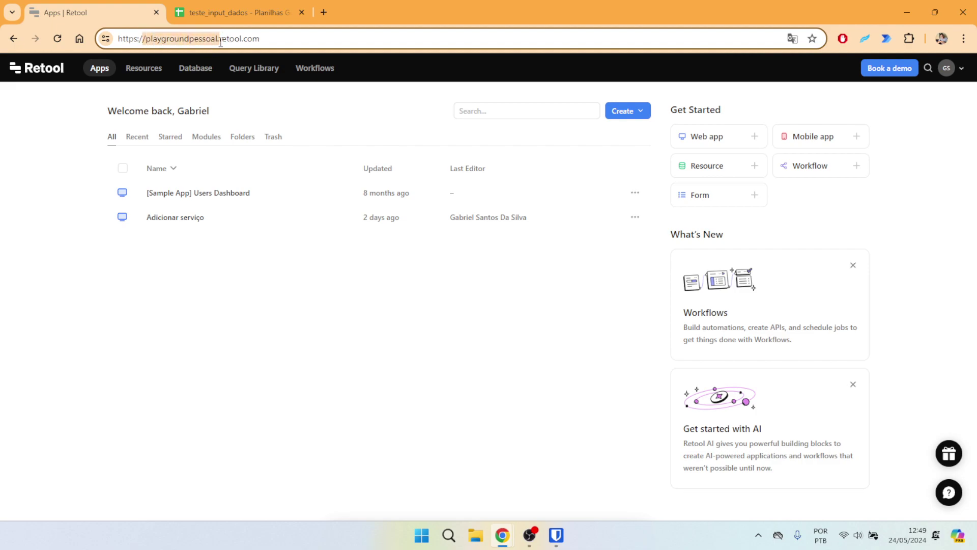
{"action": "left_click", "coordinate": [451, 331]}
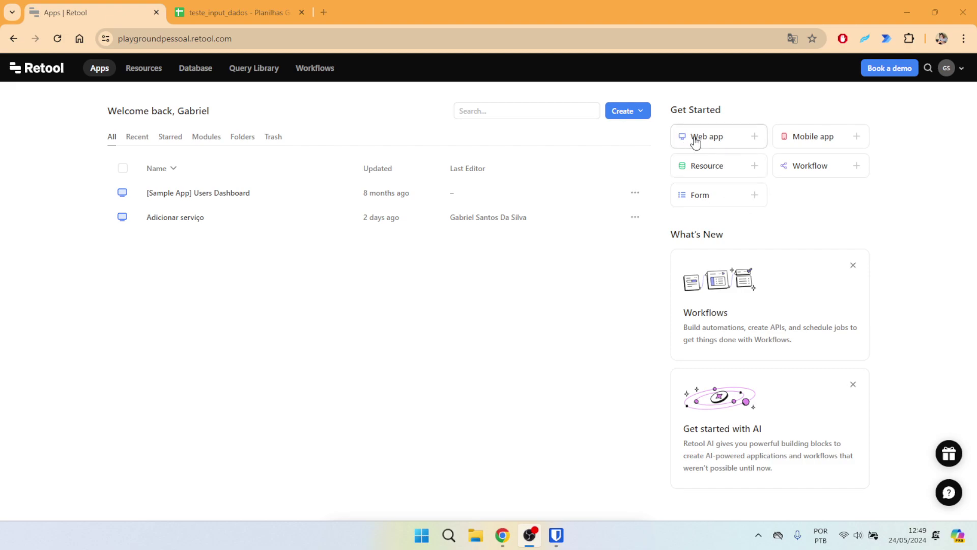
{"action": "left_click", "coordinate": [717, 144]}
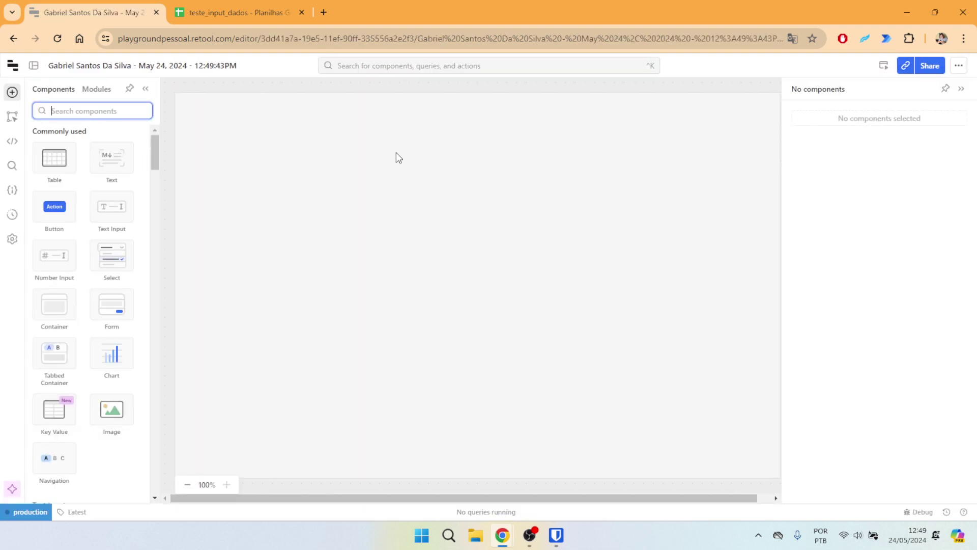
Browse the component tree and scroll through the Components list.
{"action": "left_click", "coordinate": [12, 119]}
{"action": "left_click", "coordinate": [12, 92]}
{"action": "scroll", "coordinate": [122, 232], "scroll_direction": "down", "scroll_amount": 5}
{"action": "scroll", "coordinate": [120, 246], "scroll_direction": "up", "scroll_amount": 5}
{"action": "scroll", "coordinate": [102, 270], "scroll_direction": "down", "scroll_amount": 8}
{"action": "scroll", "coordinate": [120, 305], "scroll_direction": "up", "scroll_amount": 8}
{"action": "scroll", "coordinate": [122, 277], "scroll_direction": "down", "scroll_amount": 6}
{"action": "scroll", "coordinate": [123, 277], "scroll_direction": "down", "scroll_amount": 7}
{"action": "scroll", "coordinate": [87, 275], "scroll_direction": "up", "scroll_amount": 13}
Glance at the Code panel, then filter the component list by 'file'.
{"action": "left_click", "coordinate": [11, 142]}
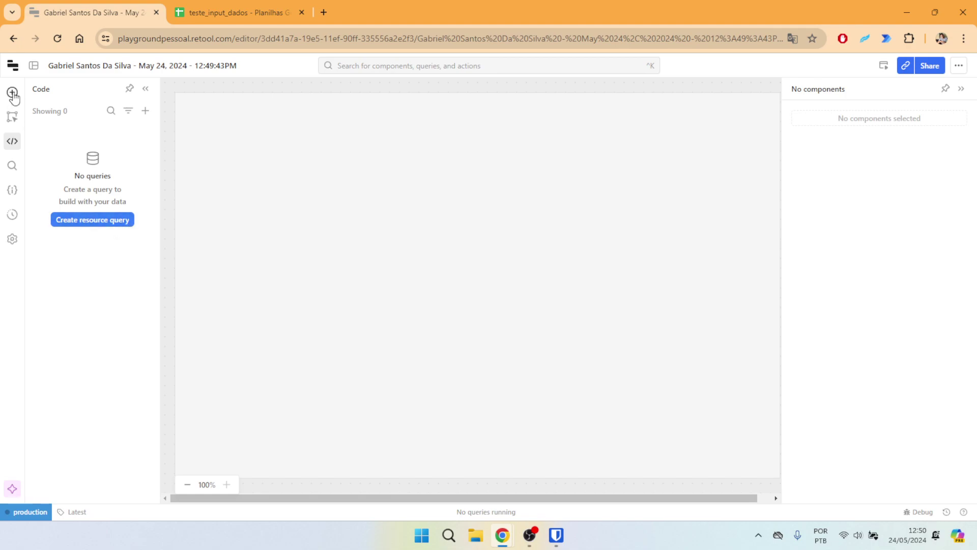
{"action": "left_click", "coordinate": [12, 92]}
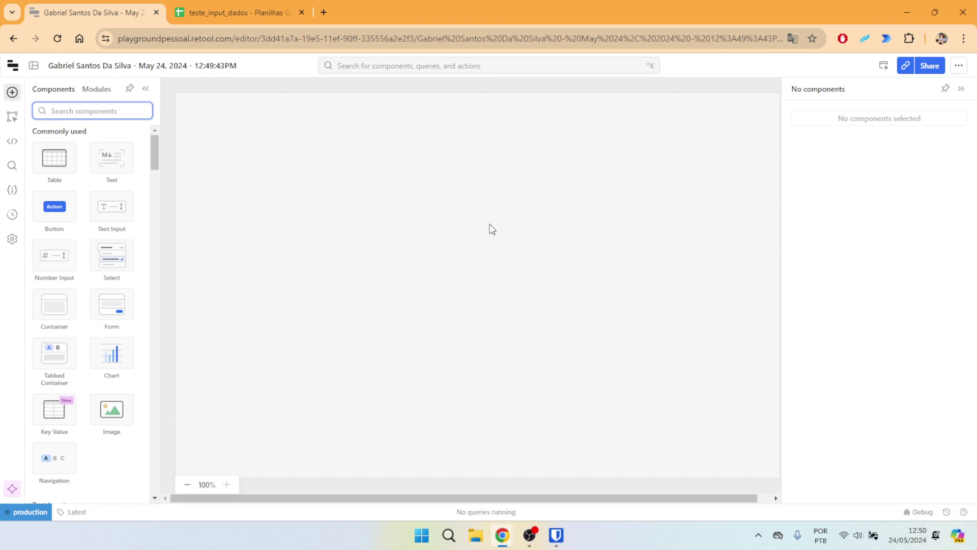
{"action": "scroll", "coordinate": [102, 240], "scroll_direction": "down", "scroll_amount": 5}
{"action": "scroll", "coordinate": [102, 240], "scroll_direction": "up", "scroll_amount": 5}
{"action": "type", "text": "file"}
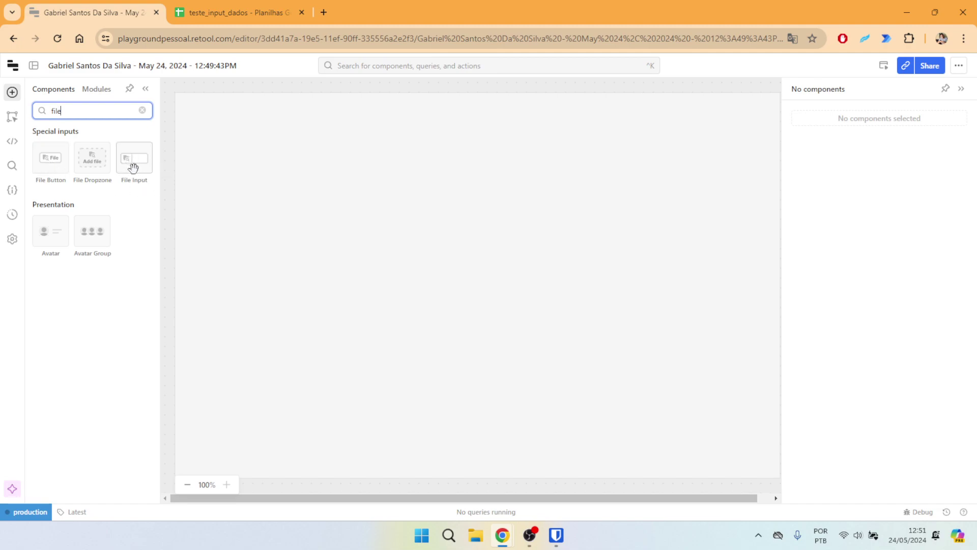
Place a File Dropzone, a File Input and a File Button on the canvas.
{"action": "left_click_drag", "start_coordinate": [88, 164], "coordinate": [350, 207]}
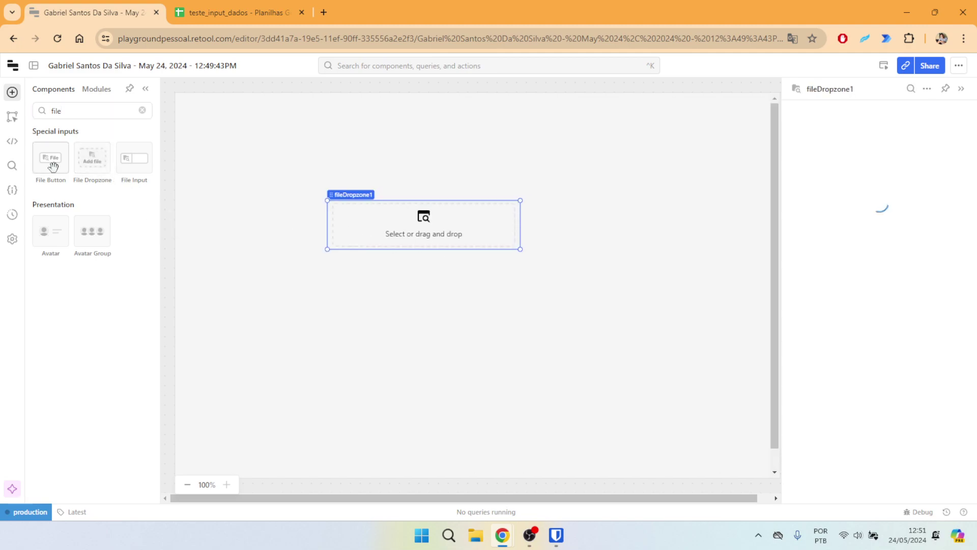
{"action": "left_click_drag", "start_coordinate": [458, 243], "coordinate": [360, 305]}
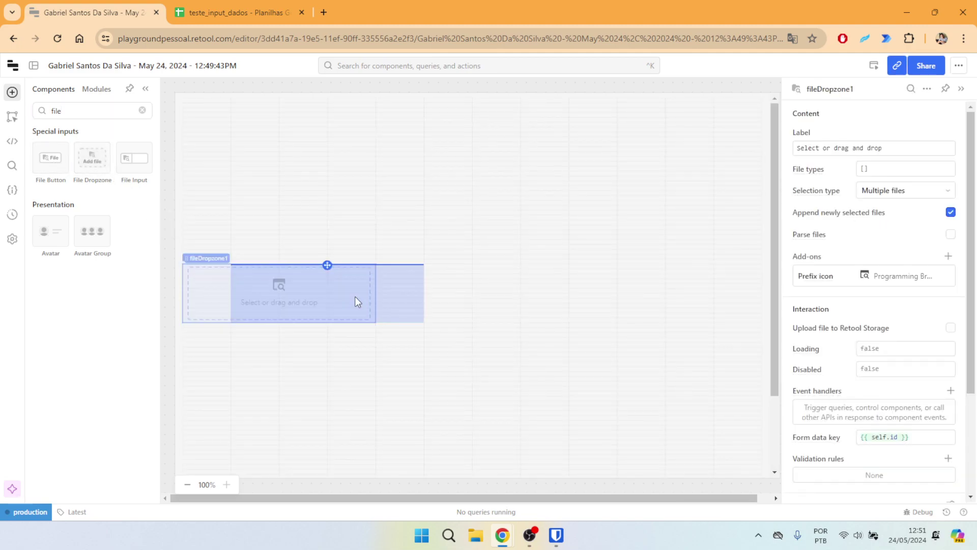
{"action": "left_click", "coordinate": [216, 212]}
{"action": "left_click_drag", "start_coordinate": [133, 158], "coordinate": [526, 275]}
{"action": "left_click_drag", "start_coordinate": [43, 160], "coordinate": [435, 210]}
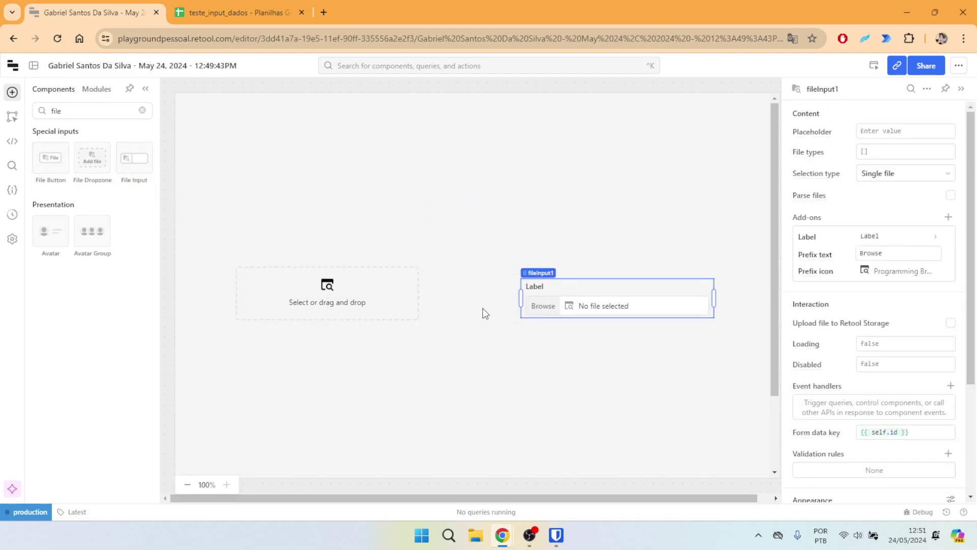
{"action": "left_click", "coordinate": [482, 408]}
Test the Browse file button's file picker and cancel it without choosing a file.
{"action": "left_click", "coordinate": [474, 224]}
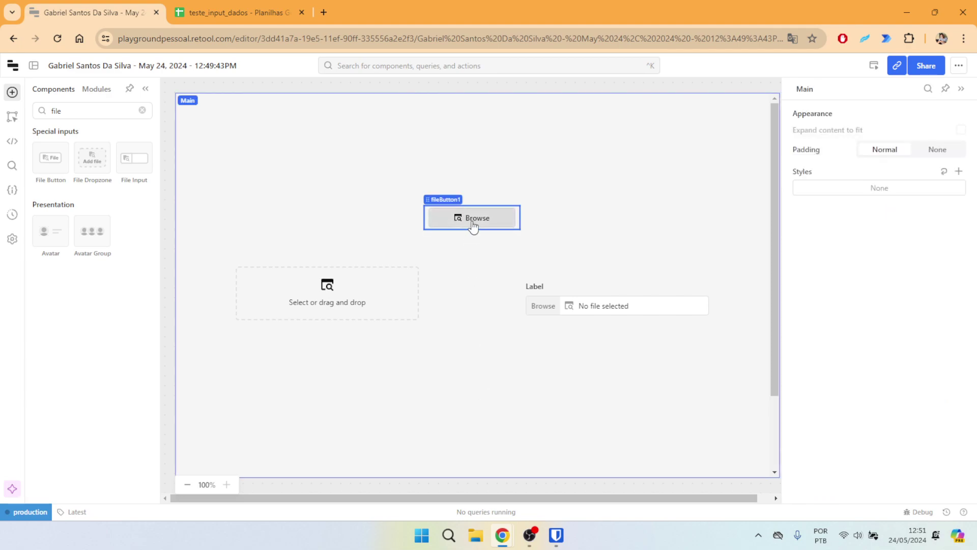
{"action": "left_click", "coordinate": [473, 218]}
{"action": "scroll", "coordinate": [222, 142], "scroll_direction": "down", "scroll_amount": 5}
{"action": "scroll", "coordinate": [222, 142], "scroll_direction": "up", "scroll_amount": 5}
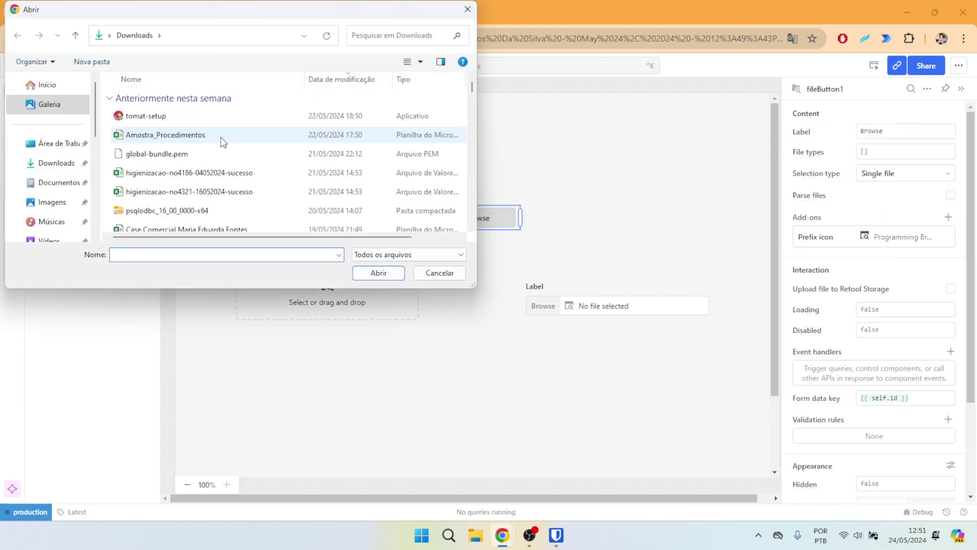
{"action": "left_click", "coordinate": [467, 10]}
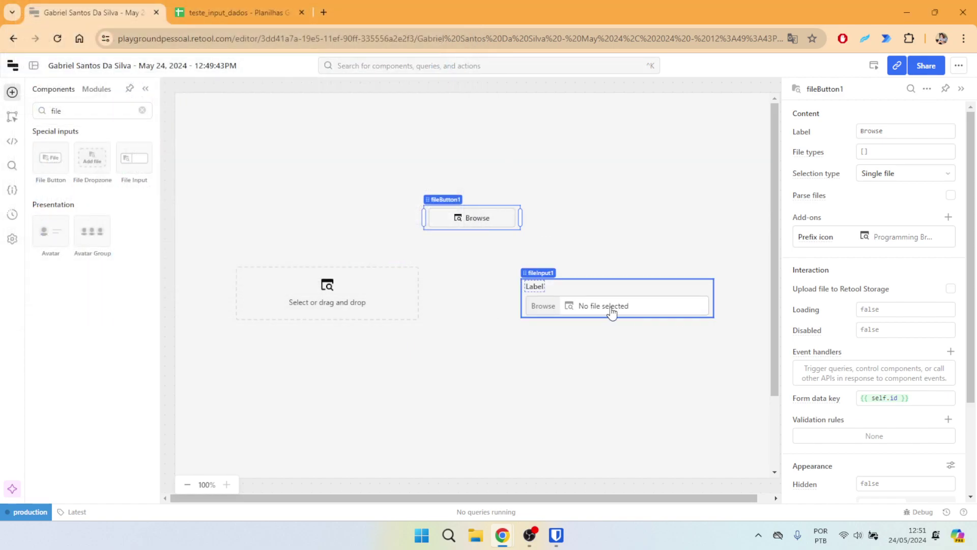
Test the file input's and dropzone's file pickers, cancel both, and open File Explorer.
{"action": "left_click", "coordinate": [659, 308]}
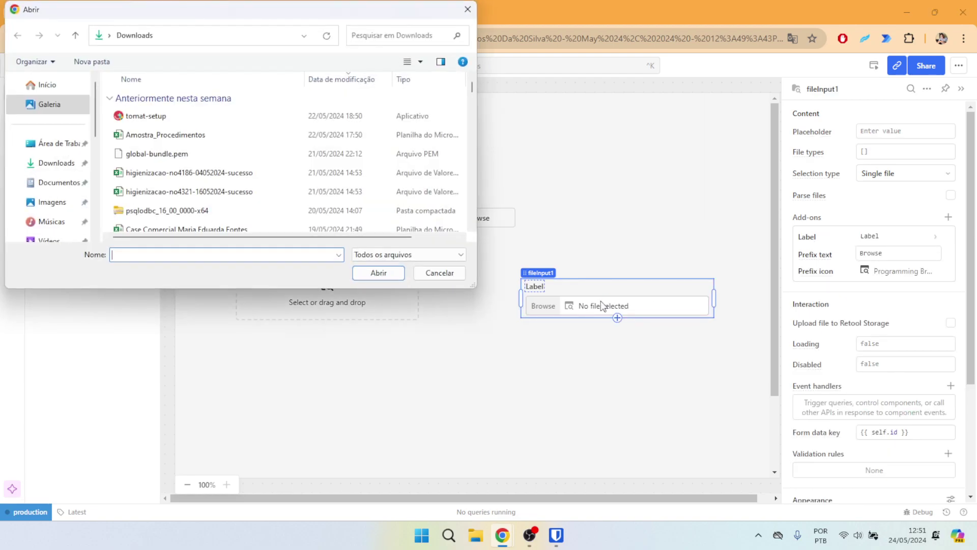
{"action": "left_click", "coordinate": [467, 11]}
{"action": "left_click", "coordinate": [327, 292]}
{"action": "key", "text": "Escape"}
{"action": "left_click", "coordinate": [356, 351]}
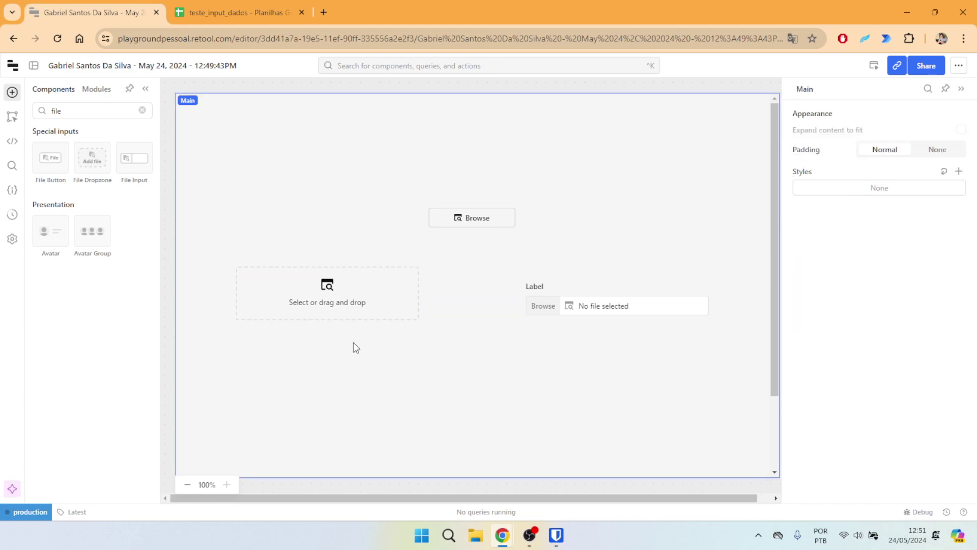
{"action": "left_click", "coordinate": [334, 301]}
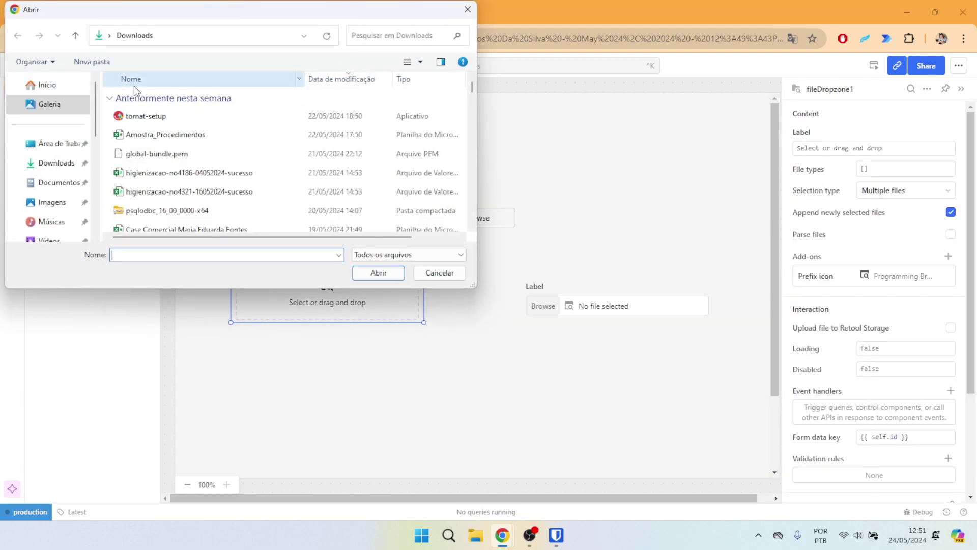
{"action": "key", "text": "Escape"}
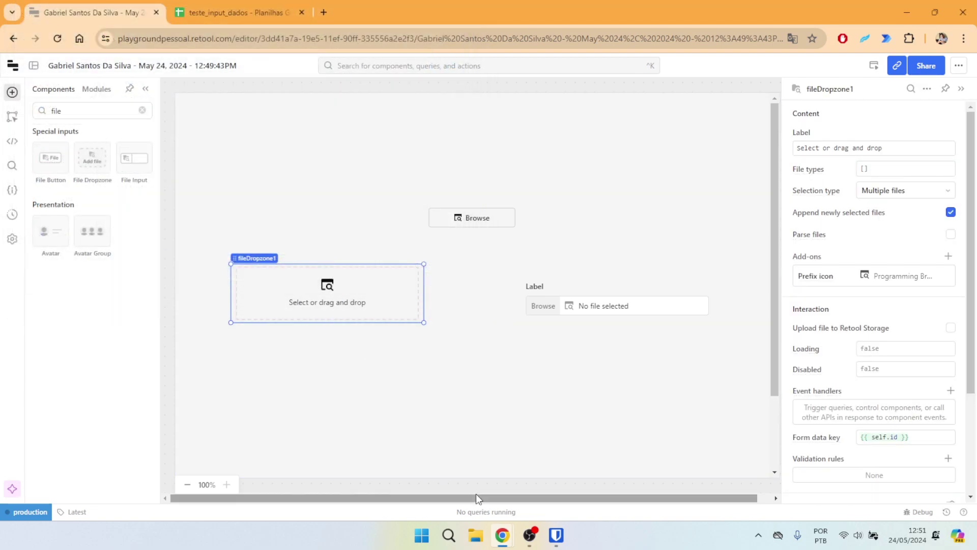
{"action": "left_click", "coordinate": [478, 539]}
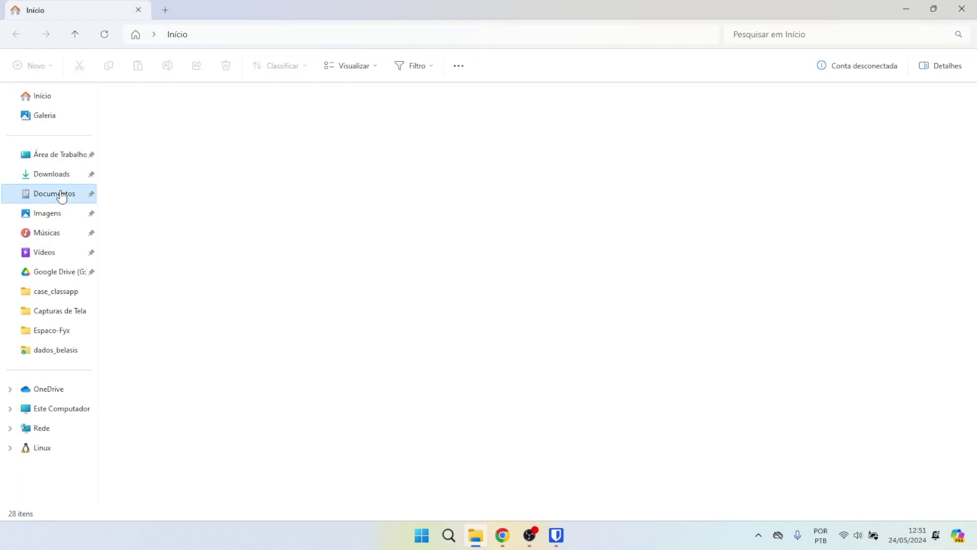
Drop Amostra_Procedimentos.xlsx from the Downloads folder into the Retool file dropzone.
{"action": "left_click", "coordinate": [55, 194]}
{"action": "left_click", "coordinate": [56, 174]}
{"action": "left_click_drag", "start_coordinate": [153, 146], "coordinate": [353, 220]}
Remove Amostra_Procedimentos.xlsx from the dropzone and delete the fileDropzone1 component.
{"action": "scroll", "coordinate": [557, 373], "scroll_direction": "up", "scroll_amount": 1}
{"action": "scroll", "coordinate": [495, 361], "scroll_direction": "up", "scroll_amount": 1}
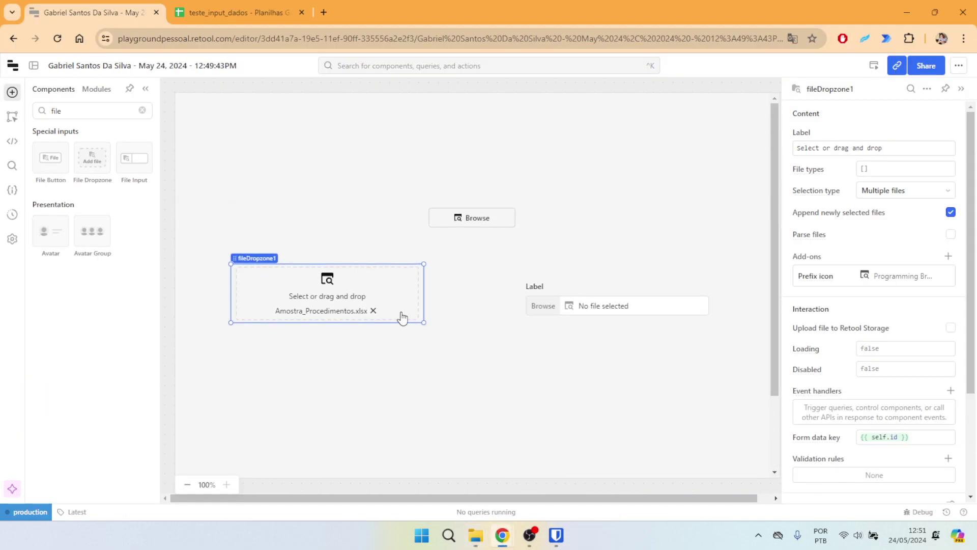
{"action": "left_click", "coordinate": [373, 311]}
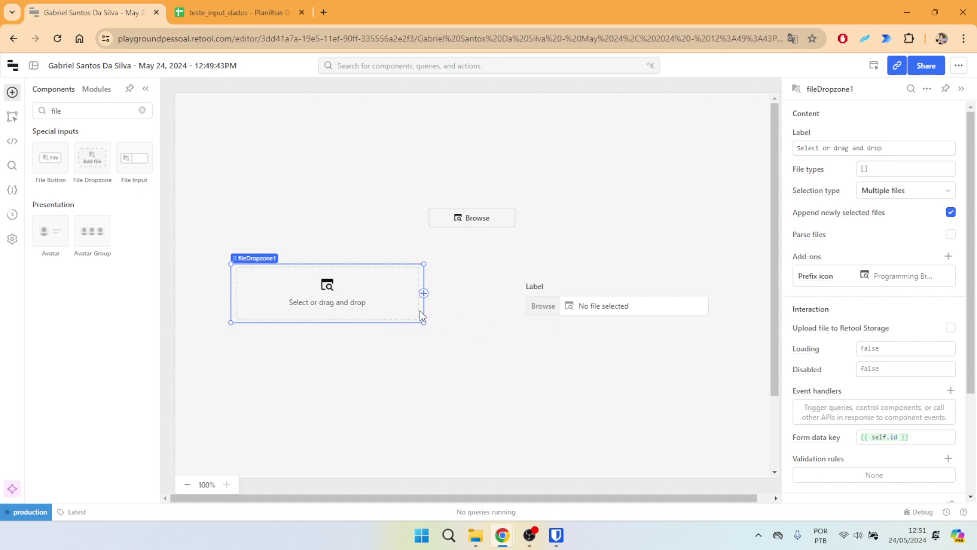
{"action": "key", "text": "Delete"}
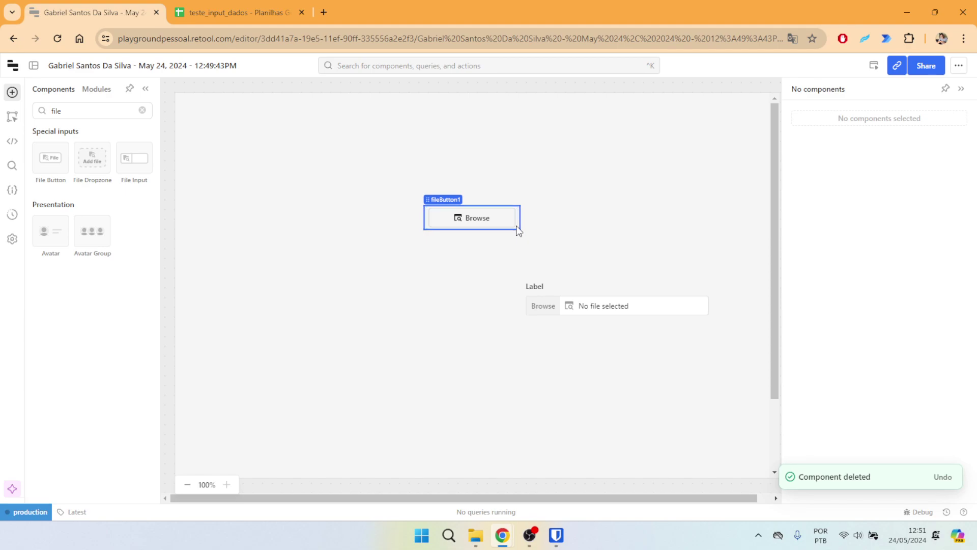
Delete fileButton1 and move fileInput1 to the upper-left of the canvas.
{"action": "left_click", "coordinate": [517, 226]}
{"action": "key", "text": "Delete"}
{"action": "left_click_drag", "start_coordinate": [695, 293], "coordinate": [390, 154]}
{"action": "left_click", "coordinate": [480, 247]}
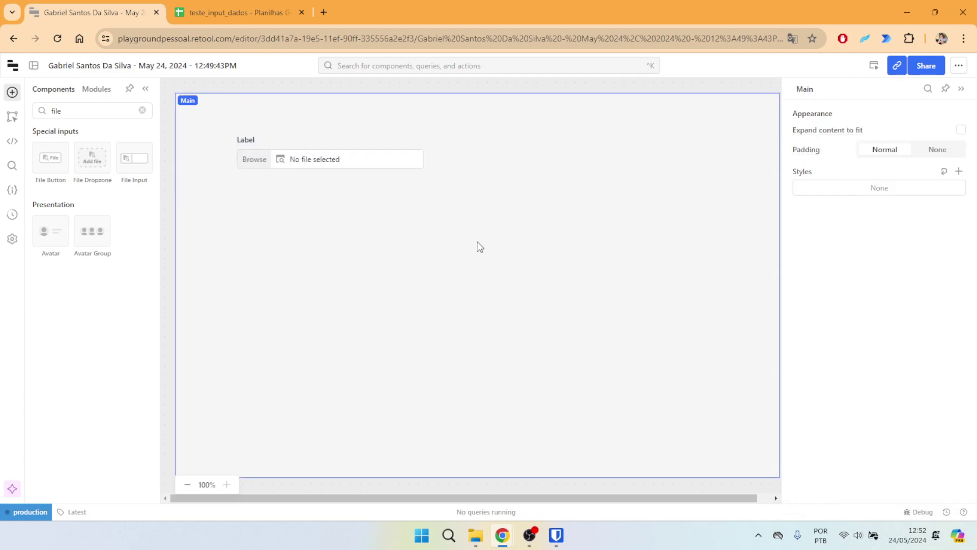
Select fileInput1's label and bring up its label settings.
{"action": "left_click", "coordinate": [240, 147]}
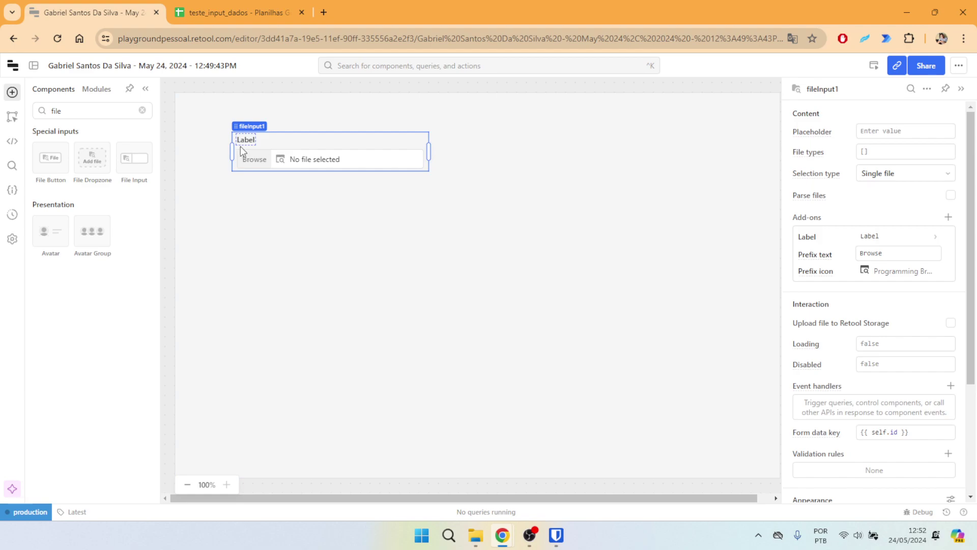
{"action": "left_click", "coordinate": [244, 141]}
{"action": "left_click", "coordinate": [382, 232]}
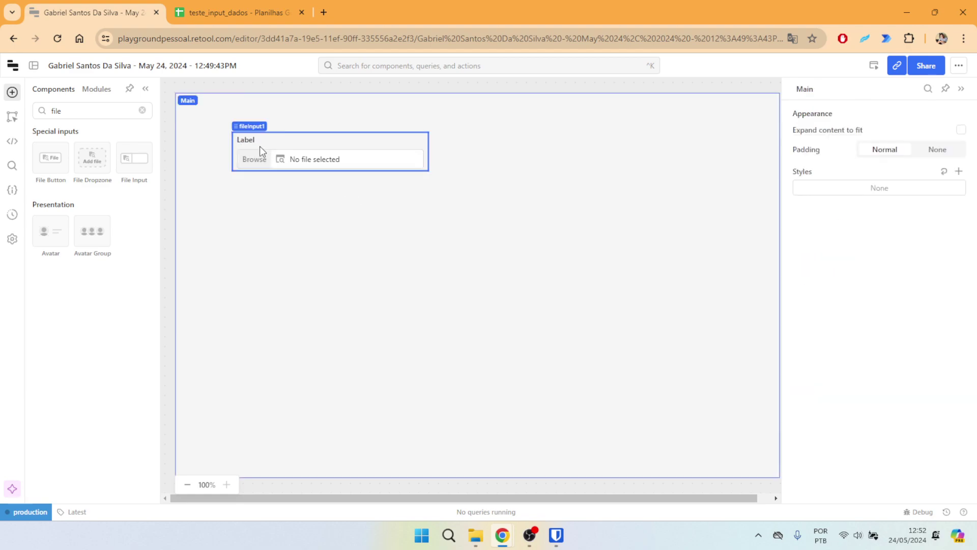
{"action": "left_click", "coordinate": [295, 142]}
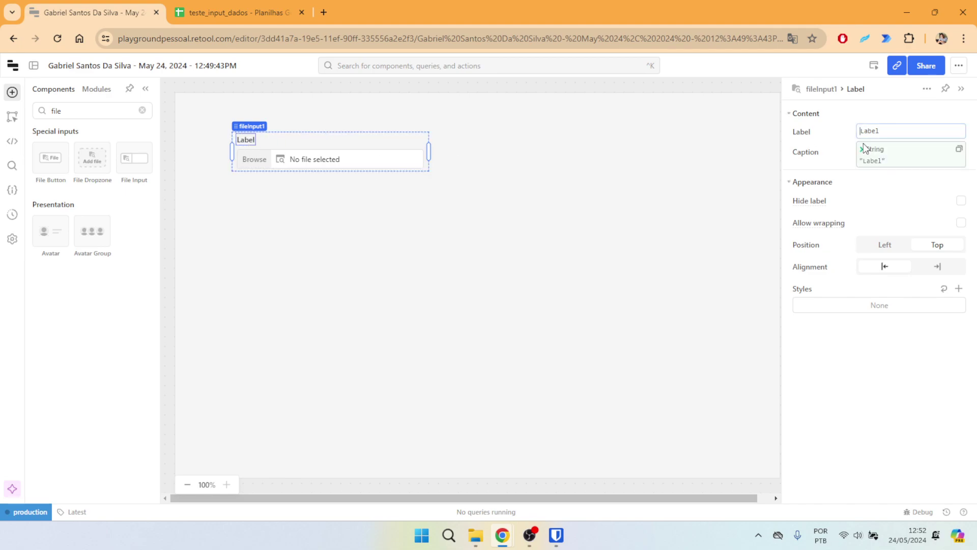
Select fileInput1's label text to replace it with Arquivo.
{"action": "double_click", "coordinate": [898, 130]}
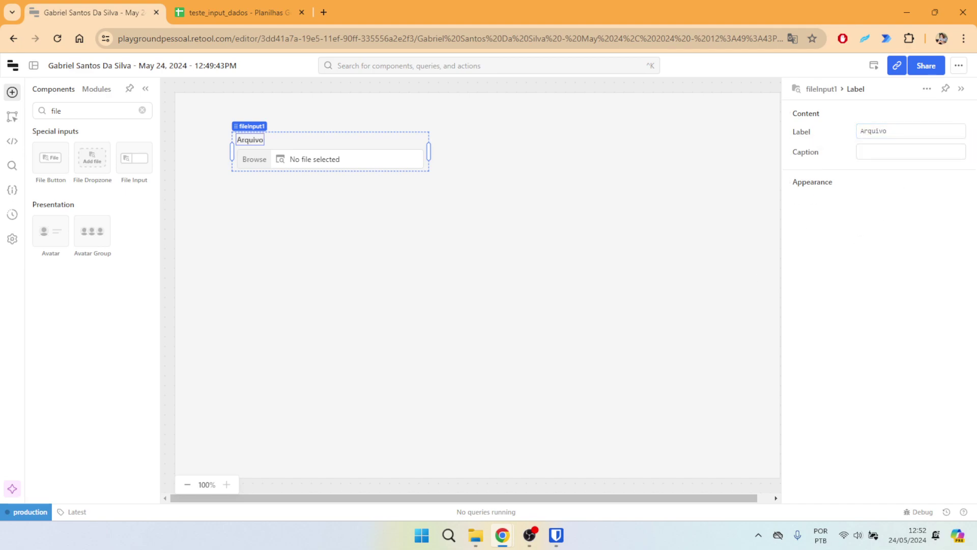
{"action": "key", "text": "alt+Tab"}
{"action": "left_click", "coordinate": [334, 163]}
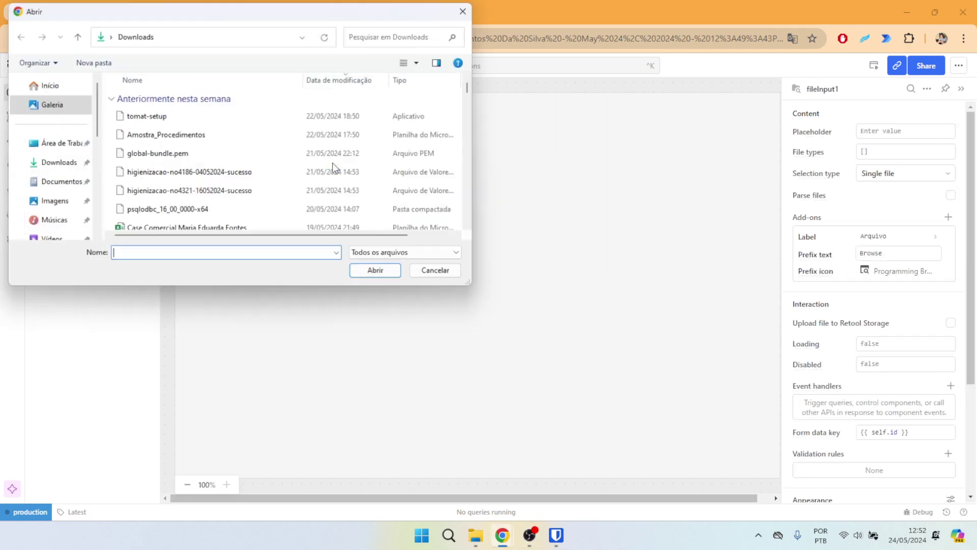
{"action": "key", "text": "Escape"}
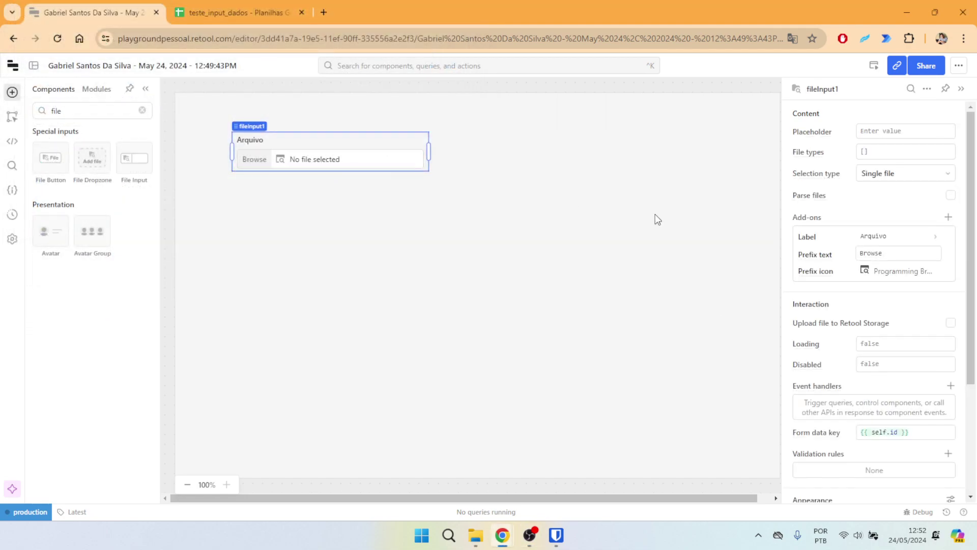
Set fileInput1's placeholder to 'Selecione o seu arquivo'.
{"action": "scroll", "coordinate": [909, 249], "scroll_direction": "down", "scroll_amount": 1}
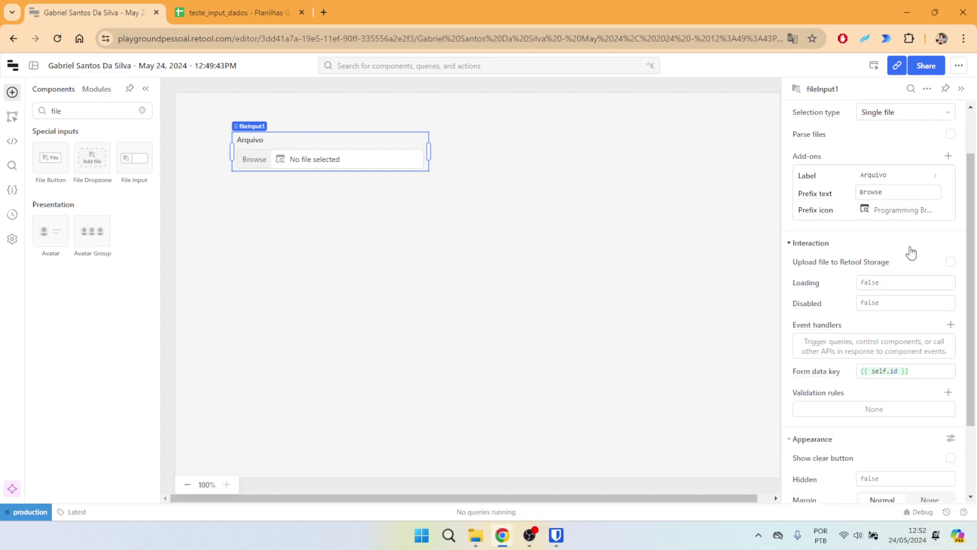
{"action": "scroll", "coordinate": [910, 253], "scroll_direction": "up", "scroll_amount": 1}
{"action": "left_click", "coordinate": [889, 127]}
{"action": "type", "text": "Selecione o seu arquivo"}
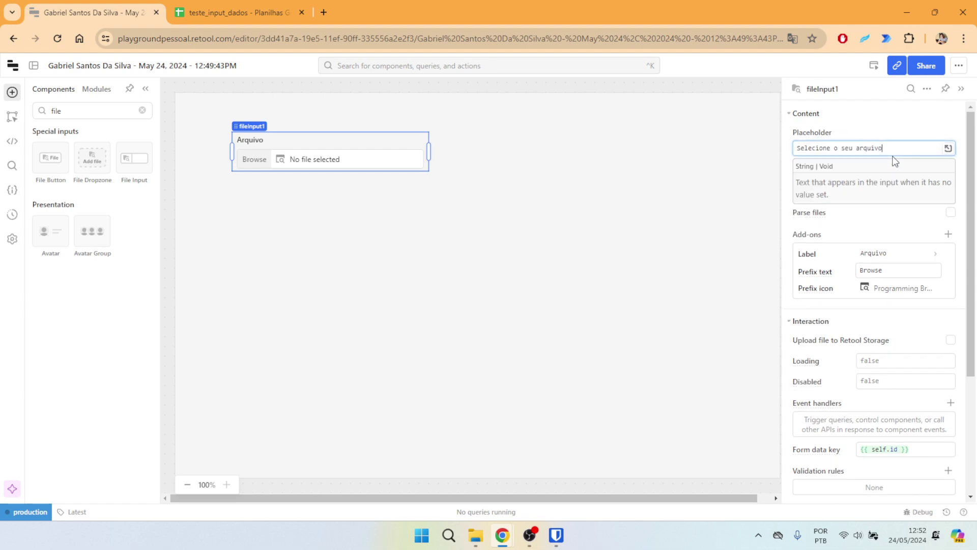
{"action": "left_click", "coordinate": [590, 268]}
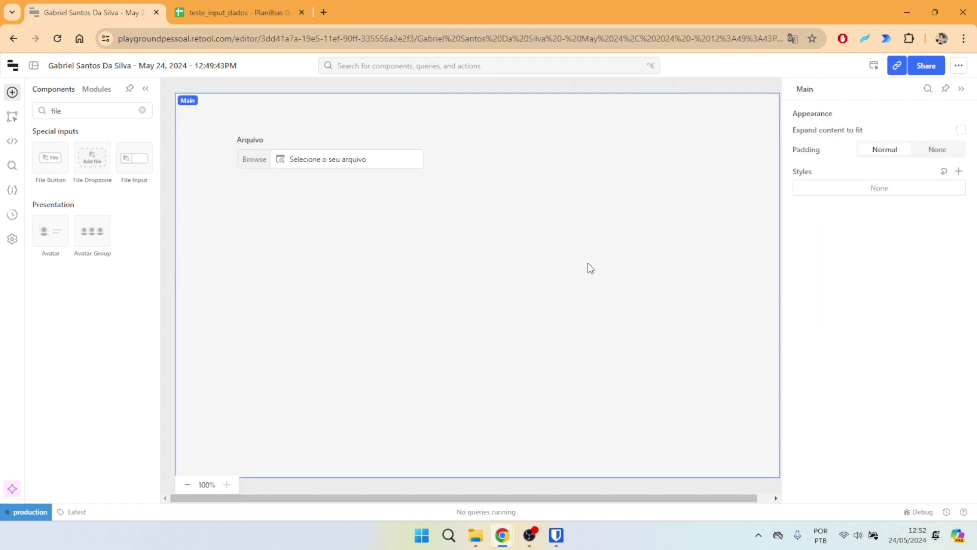
Replace the Browse prefix text with Pesquisar.
{"action": "left_click", "coordinate": [375, 148]}
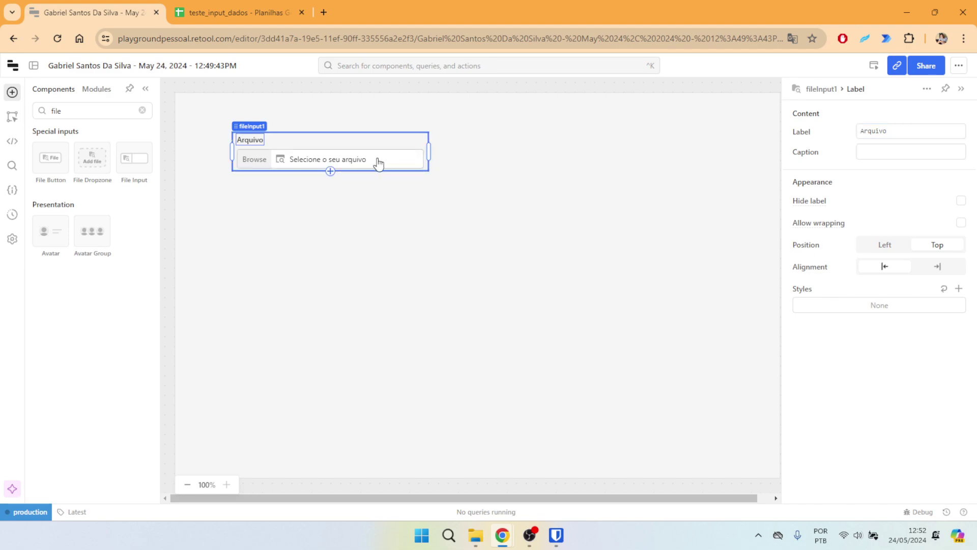
{"action": "left_click", "coordinate": [377, 160]}
{"action": "key", "text": "Escape"}
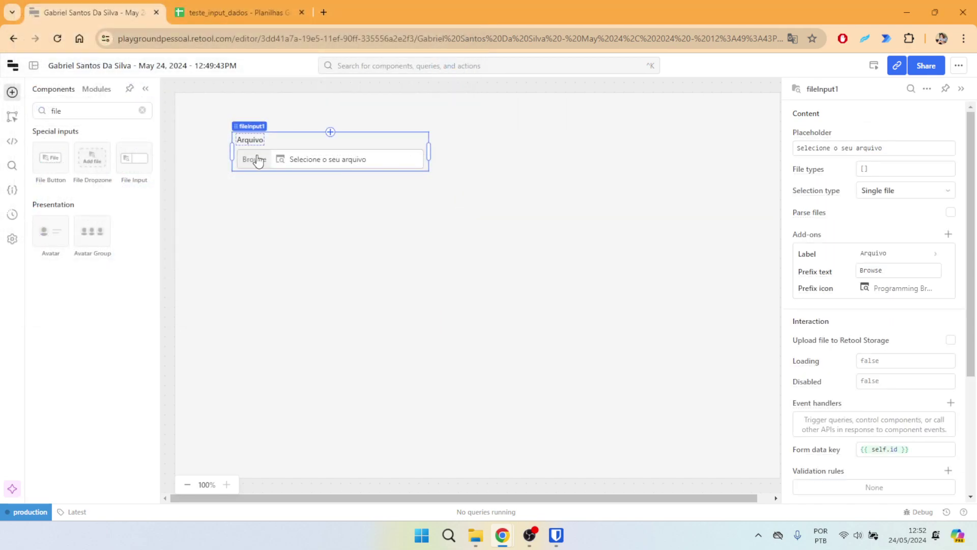
{"action": "left_click", "coordinate": [873, 270]}
{"action": "double_click", "coordinate": [871, 271]}
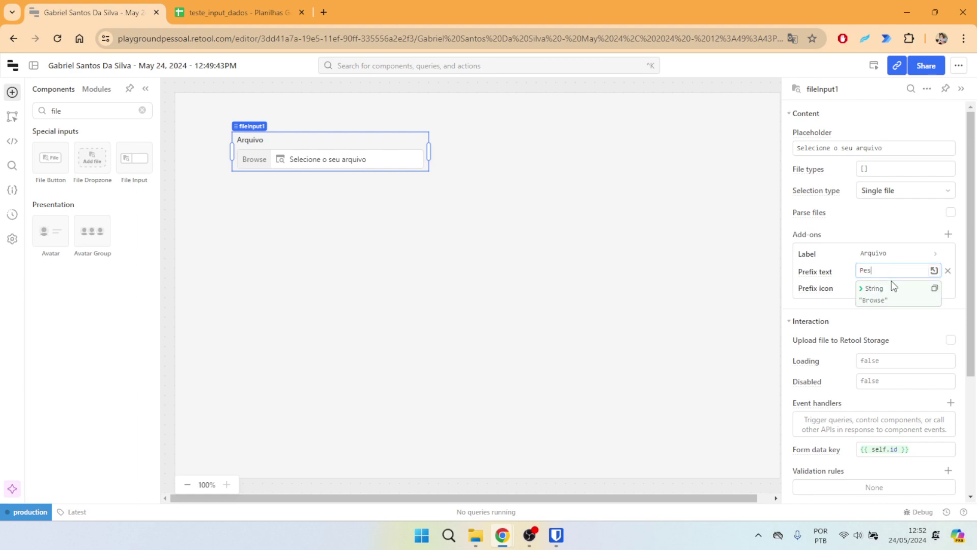
{"action": "type", "text": "Pesquisar"}
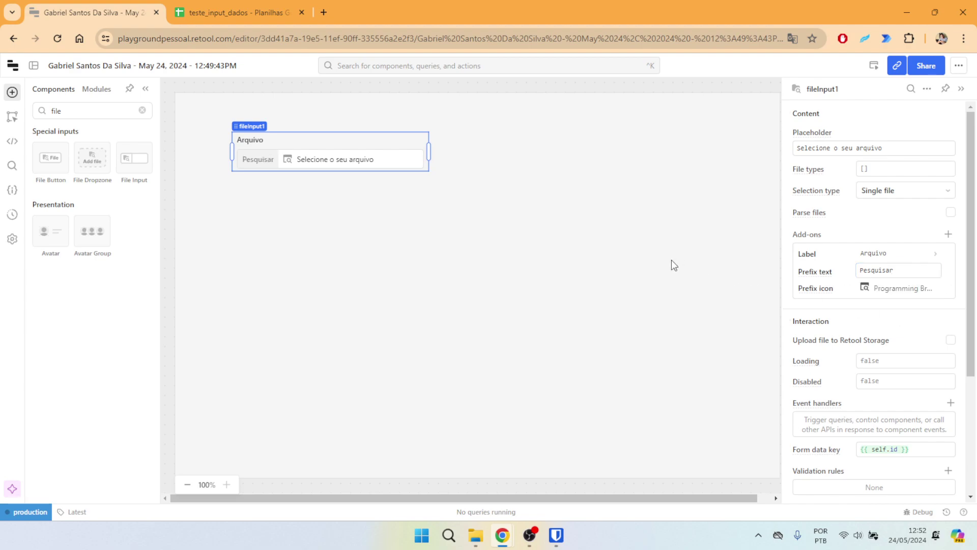
{"action": "left_click", "coordinate": [671, 265]}
Nudge the file input into place on the canvas.
{"action": "left_click", "coordinate": [421, 153]}
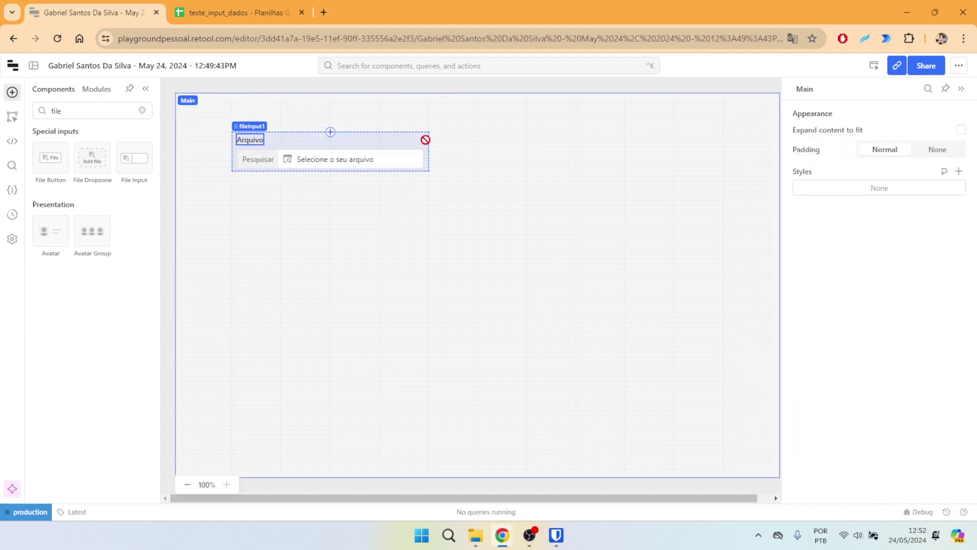
{"action": "left_click", "coordinate": [458, 172]}
{"action": "left_click_drag", "start_coordinate": [399, 140], "coordinate": [390, 143]}
{"action": "left_click", "coordinate": [519, 207]}
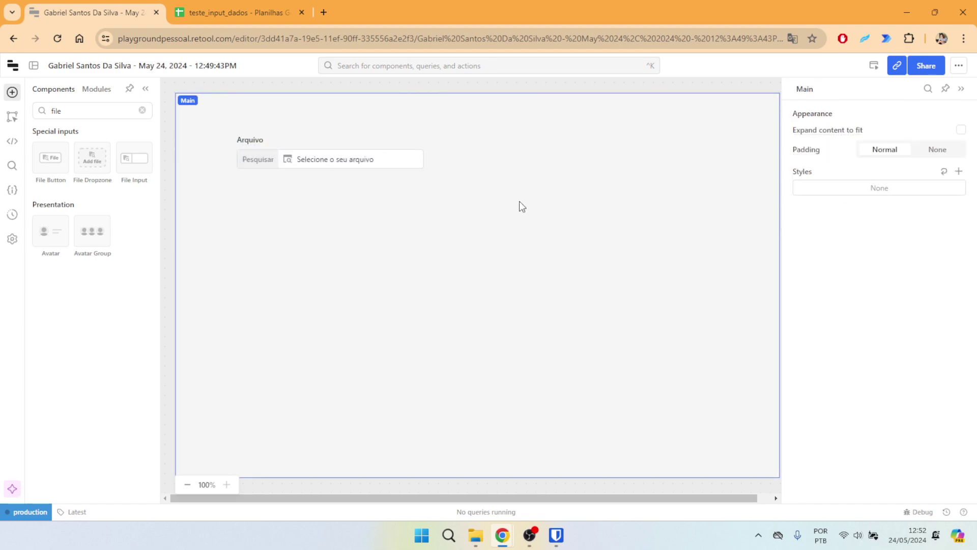
Review fileInput1's label and settings, closing the file picker without choosing a file.
{"action": "left_click", "coordinate": [378, 147]}
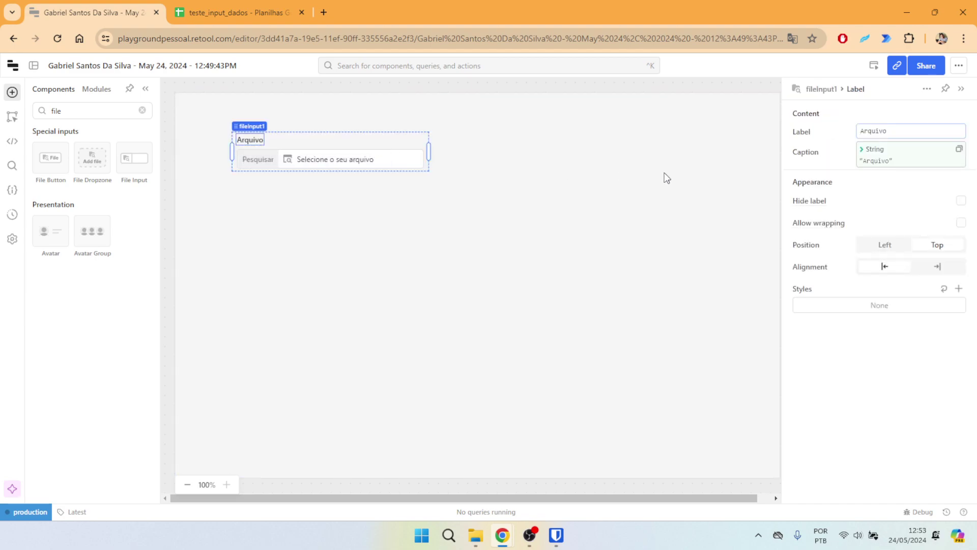
{"action": "left_click", "coordinate": [364, 159]}
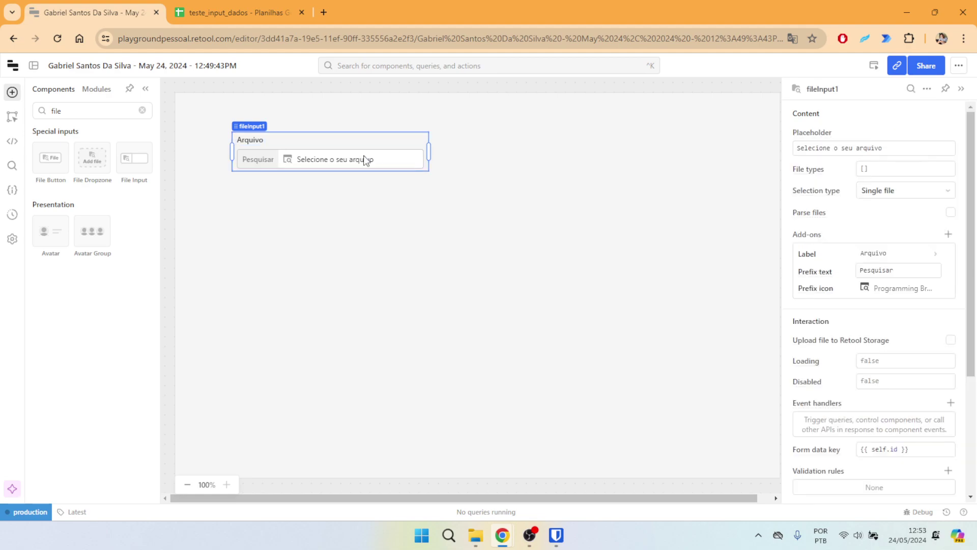
{"action": "left_click", "coordinate": [365, 159]}
{"action": "left_click", "coordinate": [465, 11]}
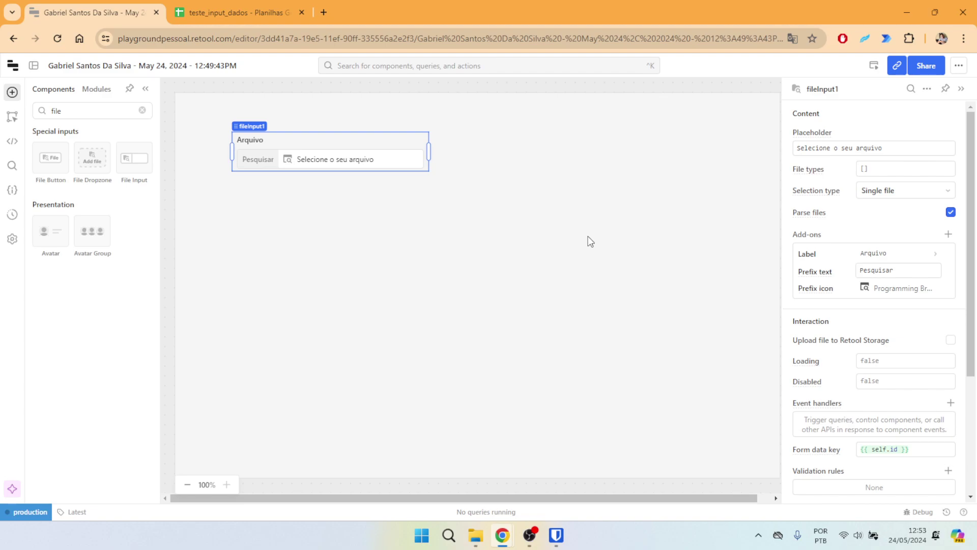
{"action": "left_click", "coordinate": [461, 176]}
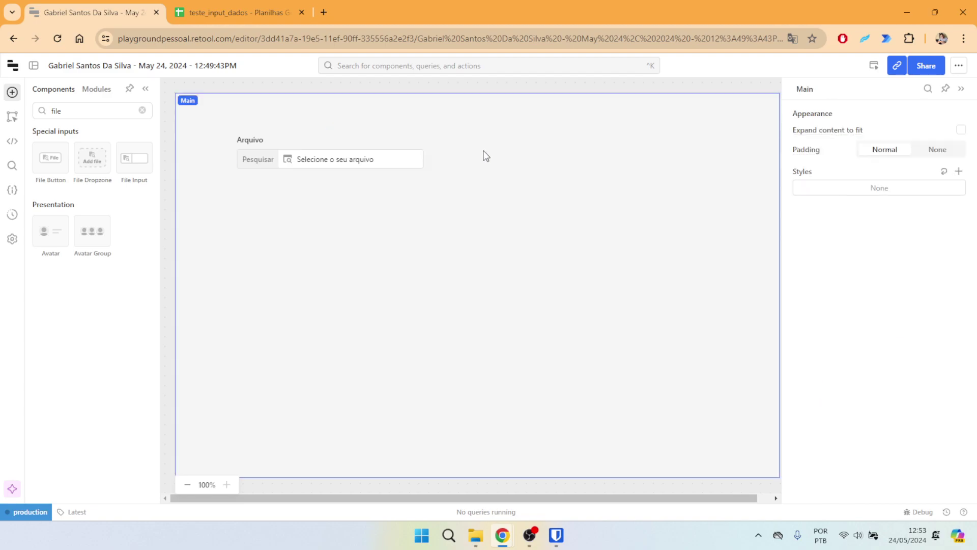
{"action": "left_click", "coordinate": [349, 143]}
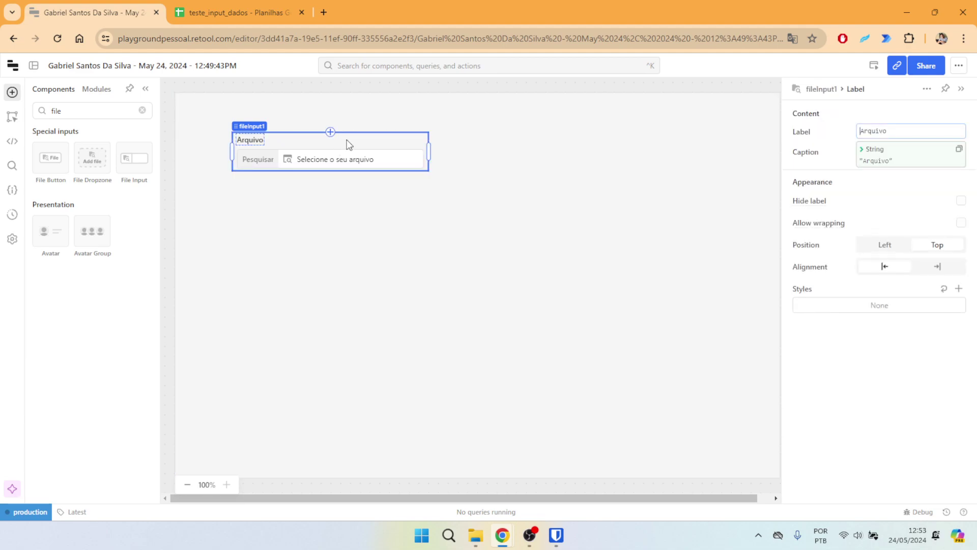
{"action": "left_click", "coordinate": [540, 185]}
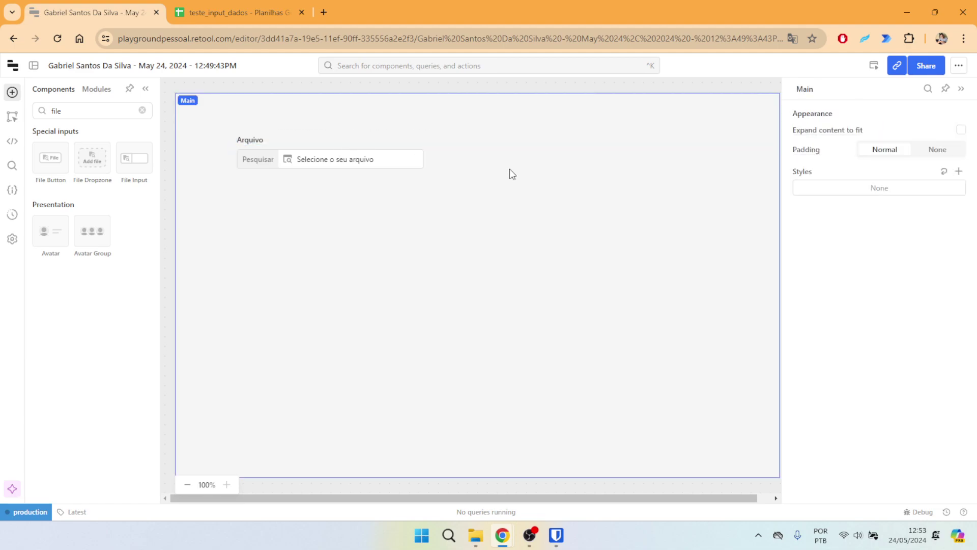
Search components for 'table', add a table below the Arquivo input and widen it.
{"action": "left_click", "coordinate": [142, 110]}
{"action": "left_click", "coordinate": [107, 109]}
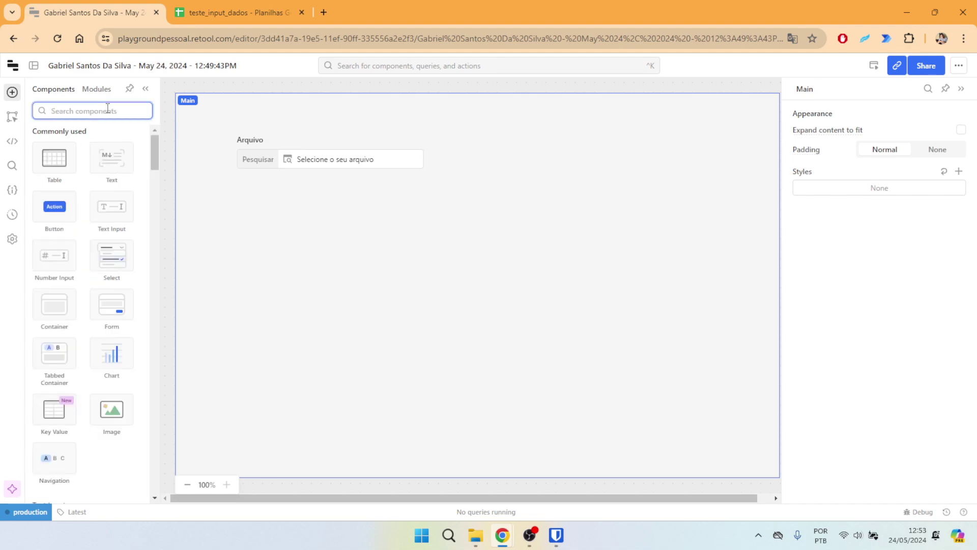
{"action": "type", "text": "table"}
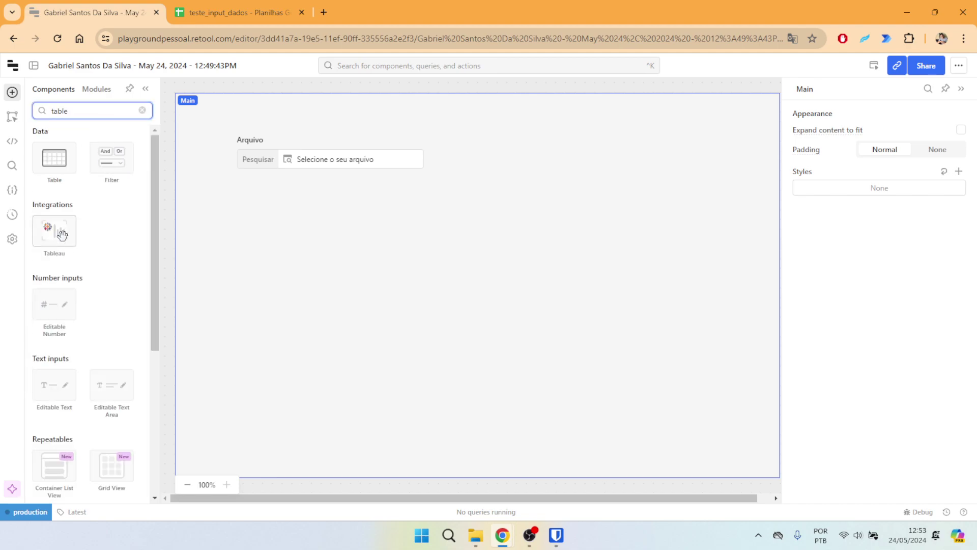
{"action": "left_click_drag", "start_coordinate": [47, 163], "coordinate": [252, 197]}
{"action": "left_click_drag", "start_coordinate": [617, 392], "coordinate": [716, 395]}
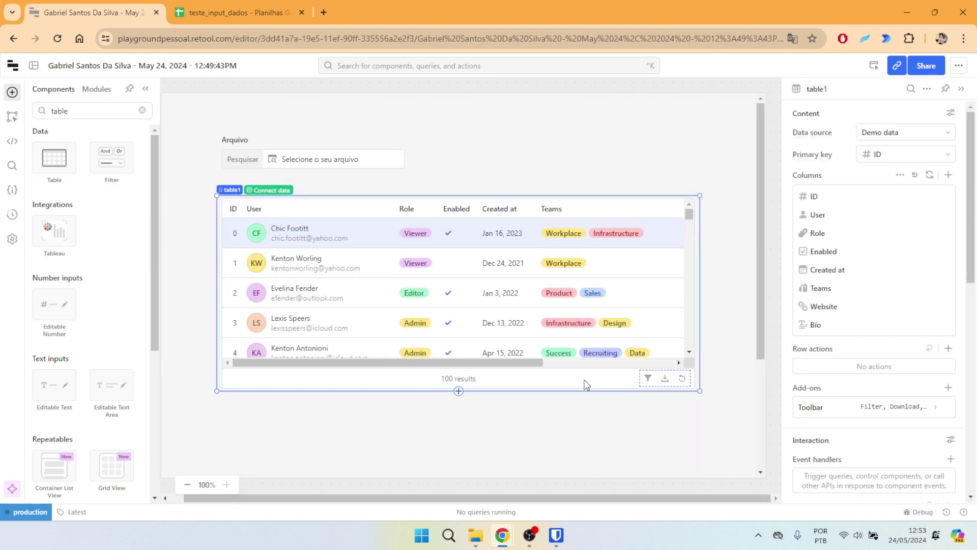
{"action": "left_click", "coordinate": [720, 325]}
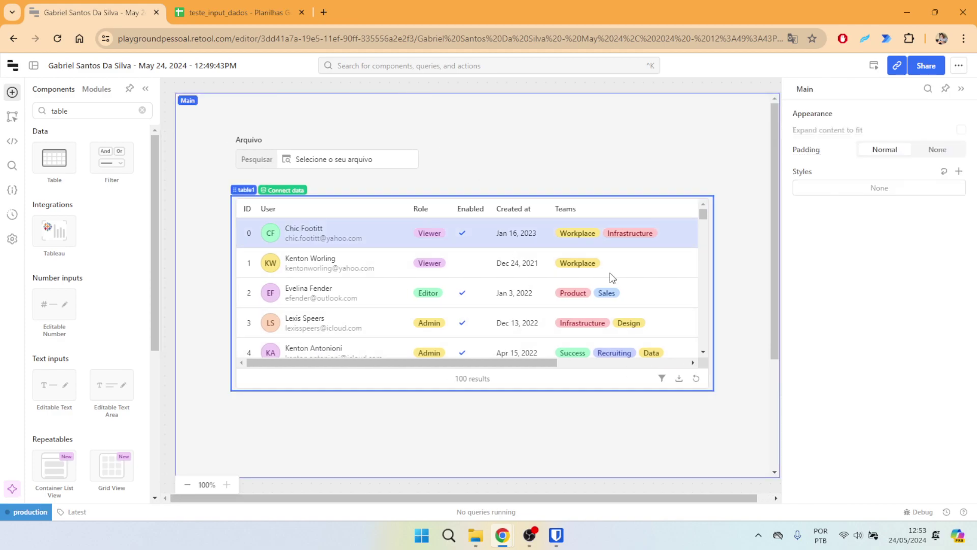
Clear table1's Demo data source so the table shows 0 results.
{"action": "left_click", "coordinate": [713, 243]}
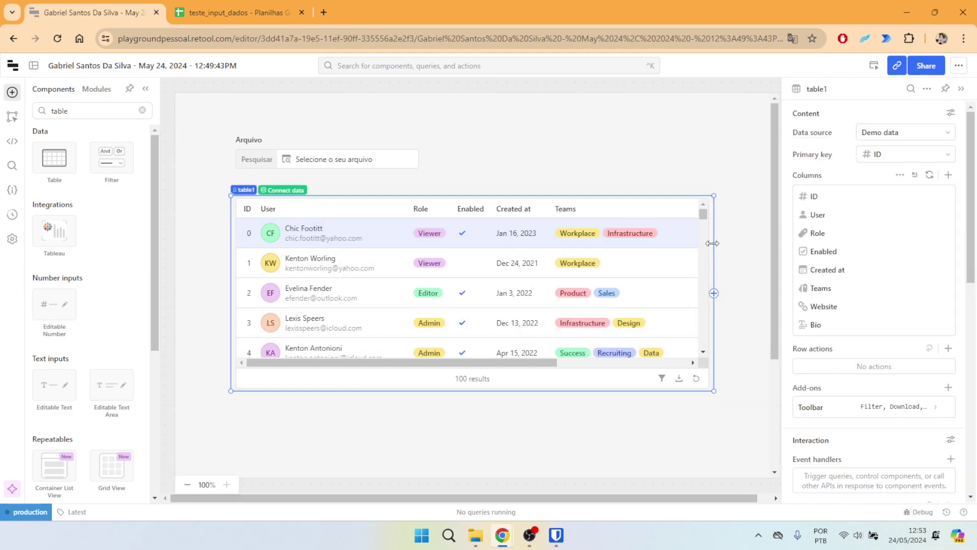
{"action": "scroll", "coordinate": [846, 356], "scroll_direction": "down", "scroll_amount": 7}
{"action": "scroll", "coordinate": [861, 323], "scroll_direction": "up", "scroll_amount": 5}
{"action": "scroll", "coordinate": [861, 255], "scroll_direction": "up", "scroll_amount": 3}
{"action": "scroll", "coordinate": [862, 244], "scroll_direction": "down", "scroll_amount": 8}
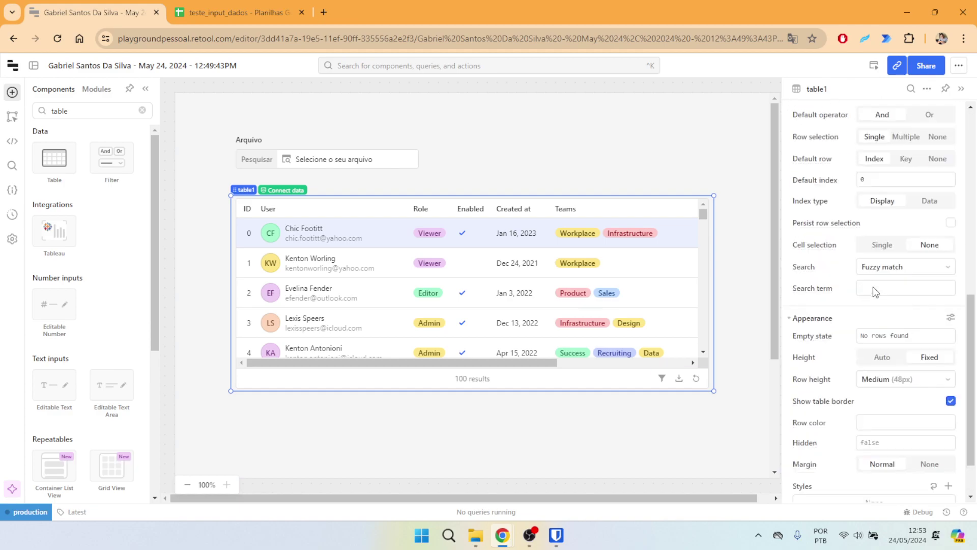
{"action": "scroll", "coordinate": [872, 288], "scroll_direction": "up", "scroll_amount": 8}
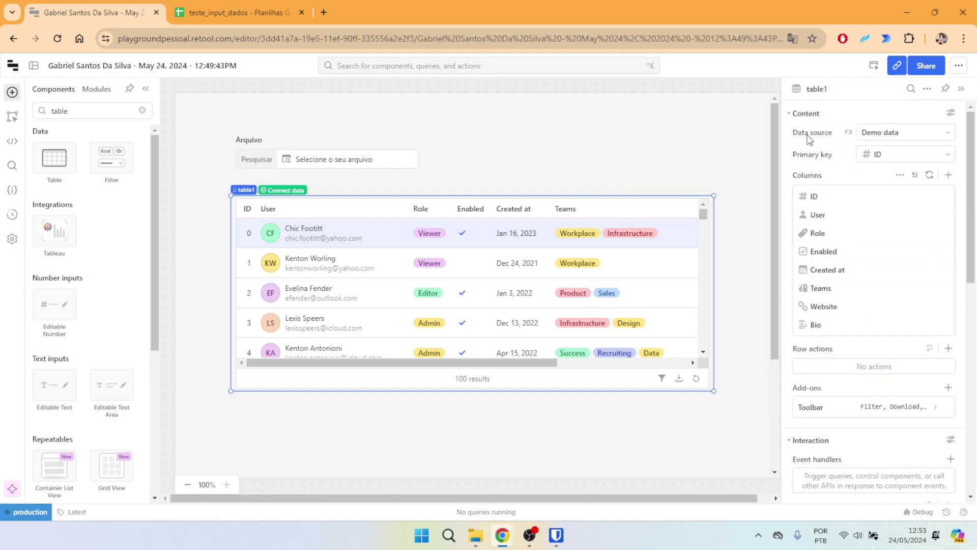
{"action": "mouse_move", "coordinate": [830, 138]}
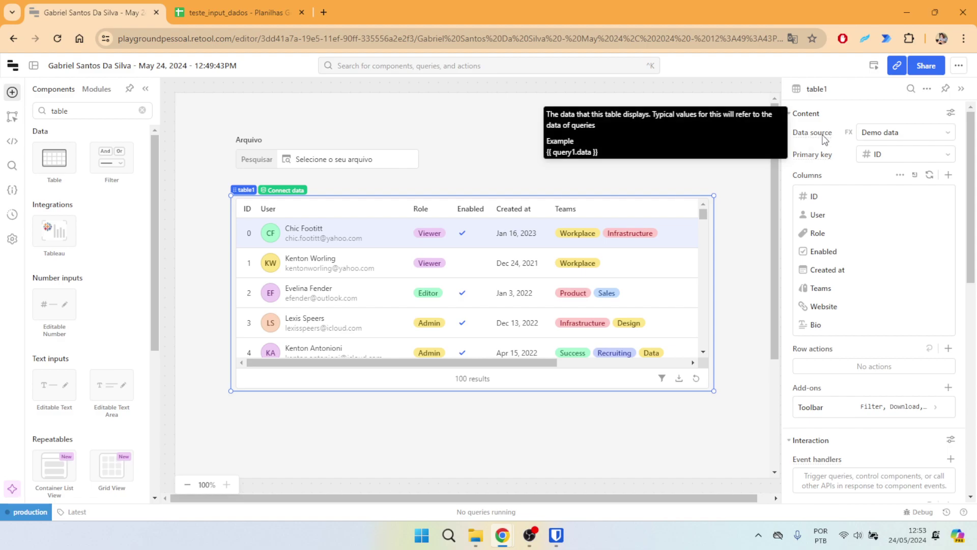
{"action": "left_click", "coordinate": [894, 134]}
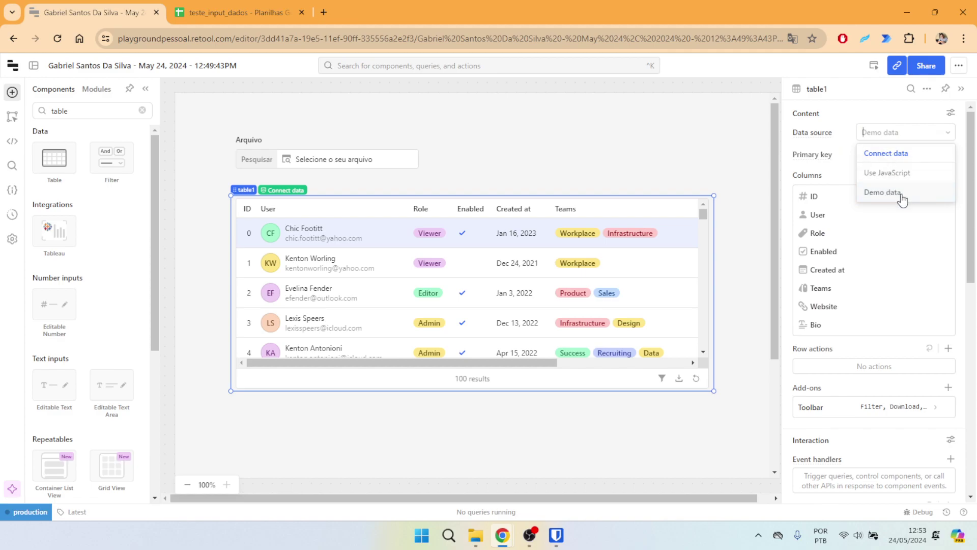
{"action": "left_click", "coordinate": [737, 273]}
{"action": "left_click", "coordinate": [714, 294]}
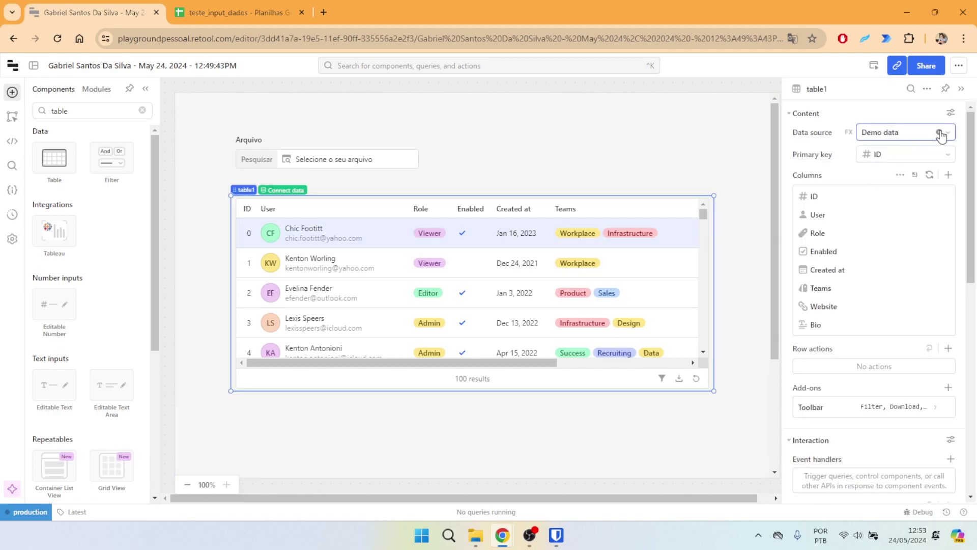
{"action": "left_click", "coordinate": [940, 133]}
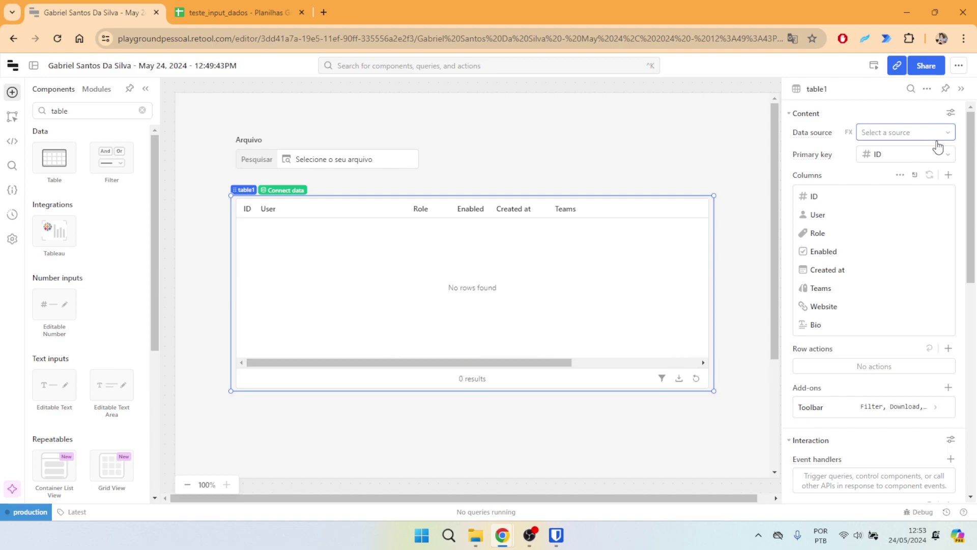
Delete the ID column and every other leftover demo column from table1.
{"action": "left_click", "coordinate": [946, 196]}
{"action": "left_click", "coordinate": [625, 191]}
{"action": "left_click", "coordinate": [945, 196]}
{"action": "left_click", "coordinate": [516, 188]}
{"action": "left_click", "coordinate": [945, 197]}
{"action": "left_click", "coordinate": [945, 196]}
{"action": "left_click", "coordinate": [945, 196]}
{"action": "left_click", "coordinate": [945, 196]}
{"action": "left_click", "coordinate": [945, 196]}
{"action": "left_click", "coordinate": [944, 196]}
{"action": "left_click", "coordinate": [945, 196]}
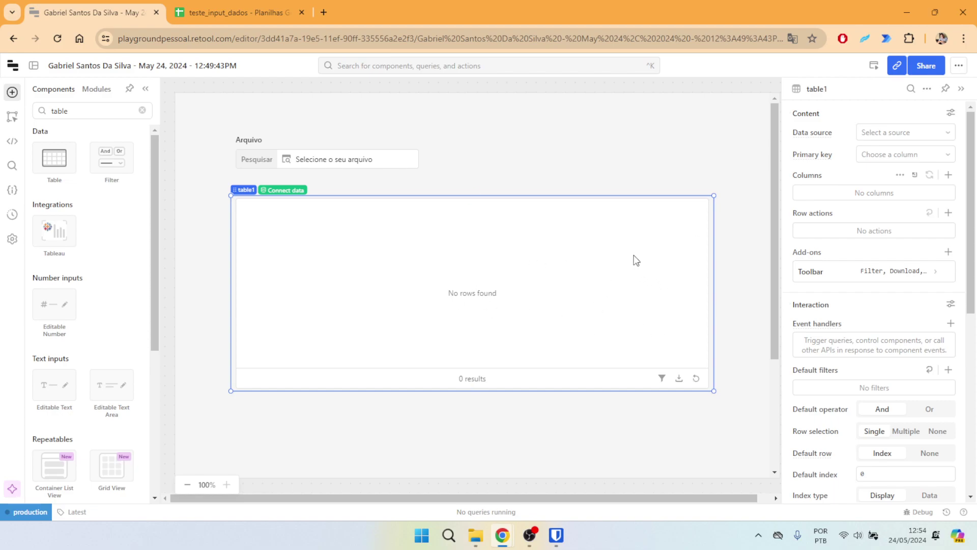
Switch table1's data source to Use JavaScript and check the file input's name.
{"action": "left_click", "coordinate": [907, 130]}
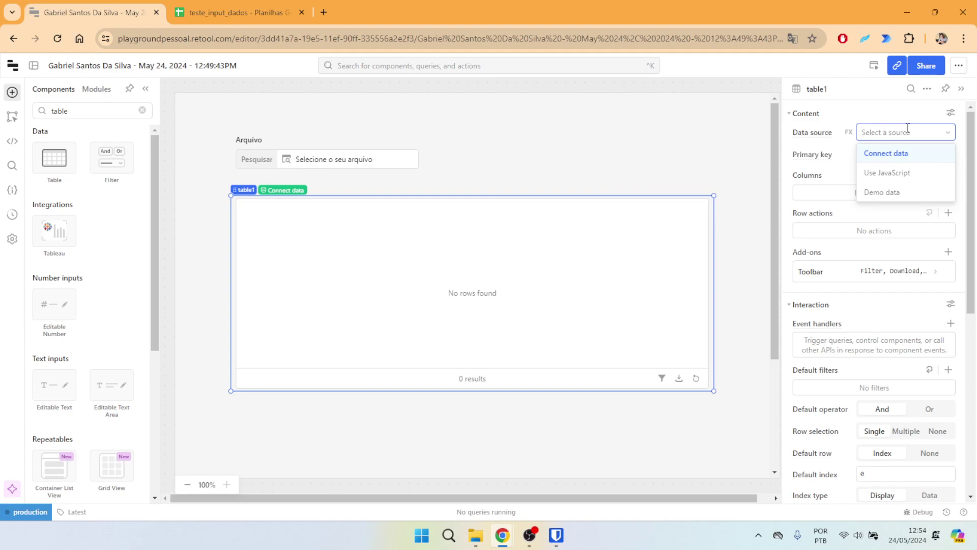
{"action": "left_click", "coordinate": [897, 173]}
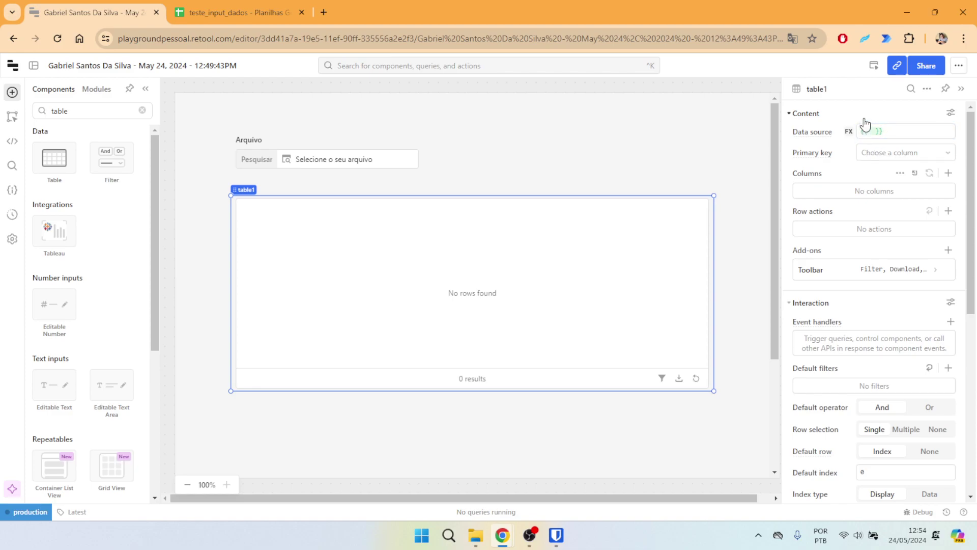
{"action": "left_click", "coordinate": [399, 143]}
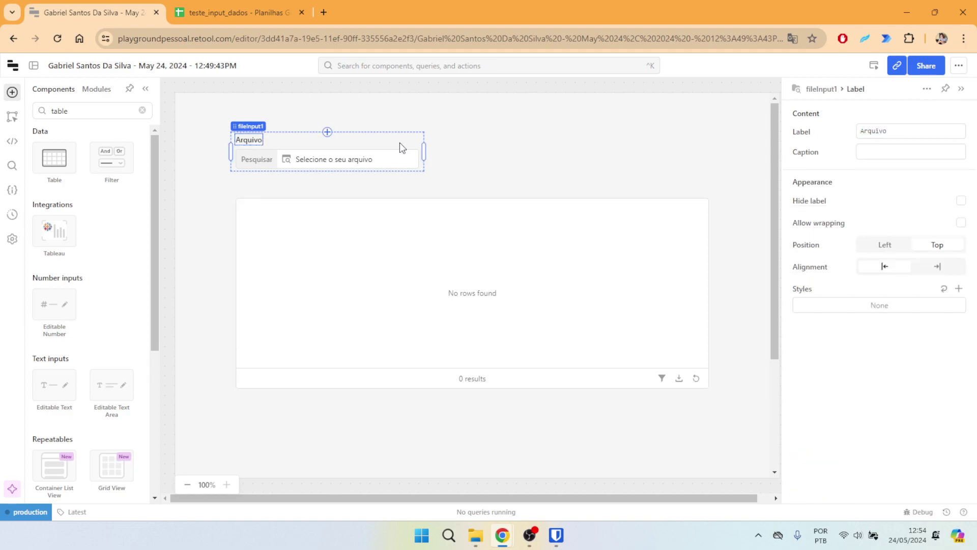
{"action": "left_click", "coordinate": [822, 89]}
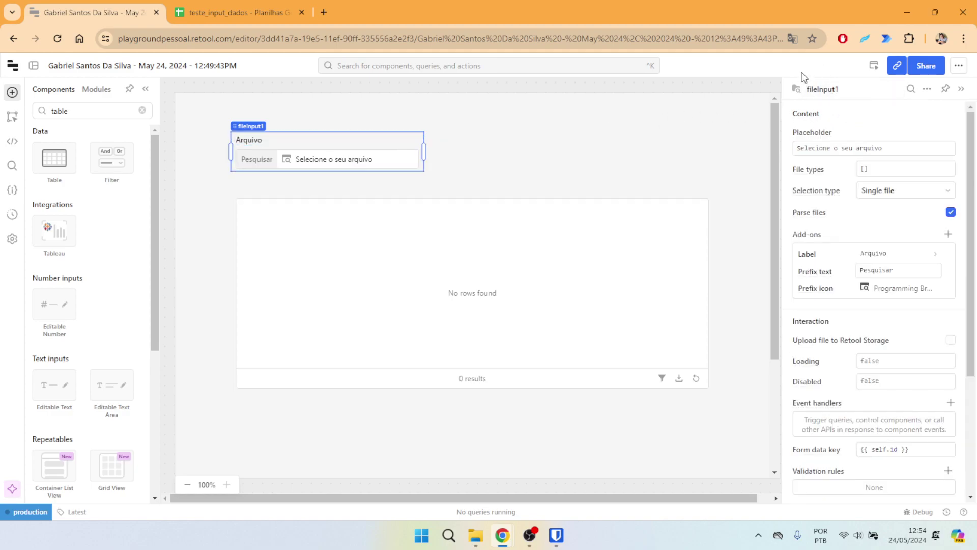
{"action": "left_click", "coordinate": [827, 91]}
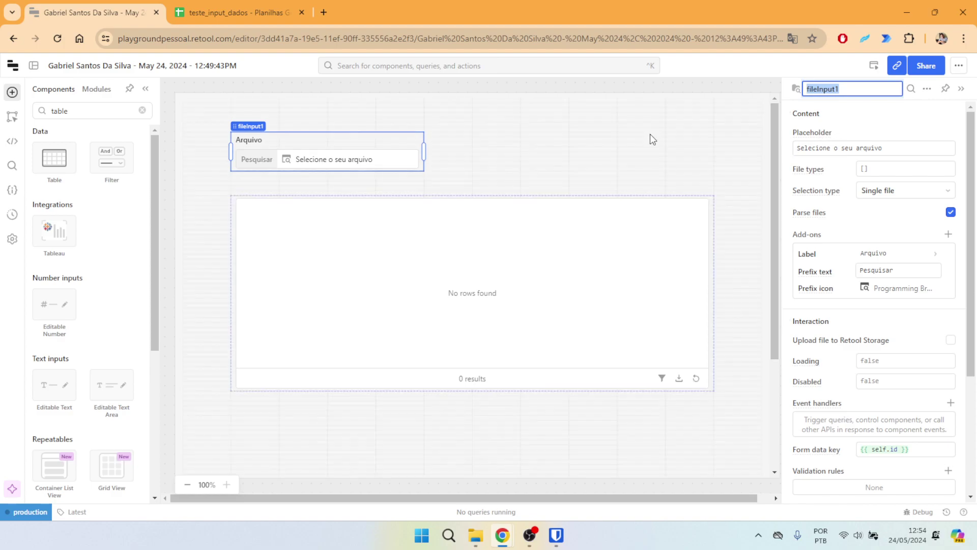
{"action": "left_click", "coordinate": [493, 128]}
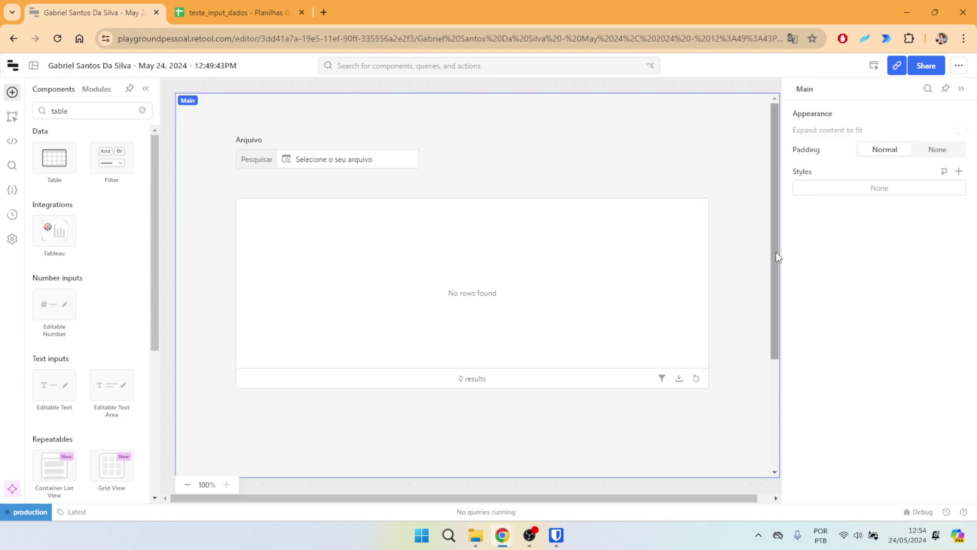
Select table1 and enter fileInput1 in its Data source expression.
{"action": "left_click", "coordinate": [713, 261]}
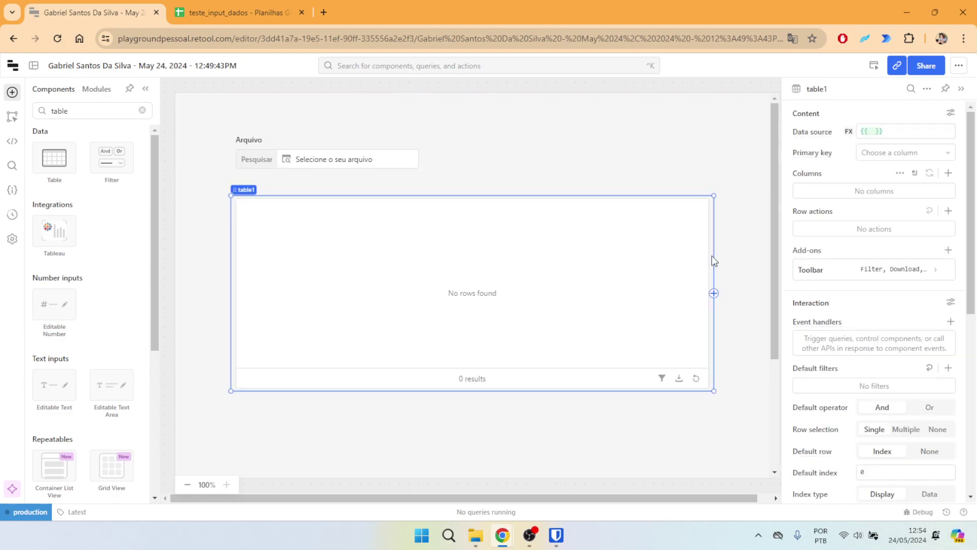
{"action": "left_click", "coordinate": [872, 132]}
{"action": "type", "text": "fileInput1"}
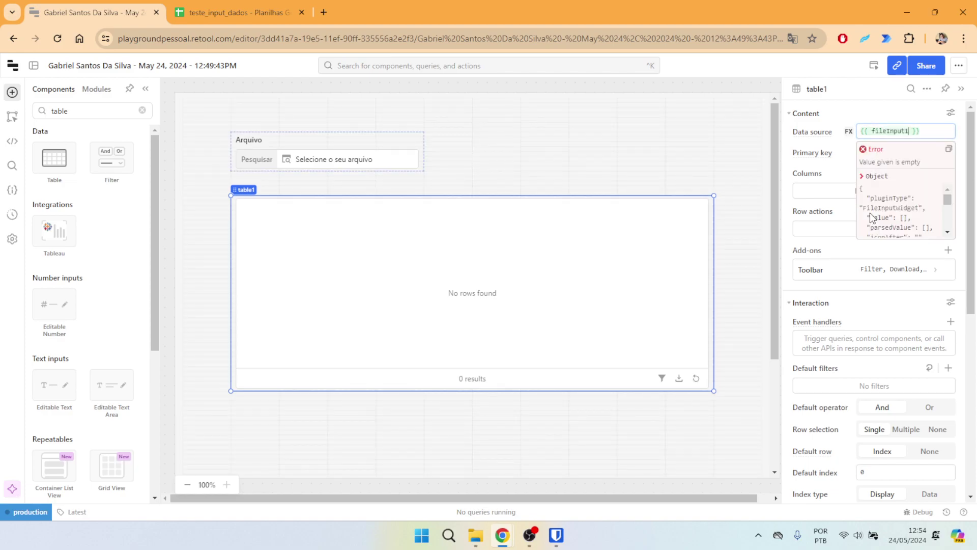
{"action": "left_click", "coordinate": [921, 131]}
{"action": "left_click", "coordinate": [745, 138]}
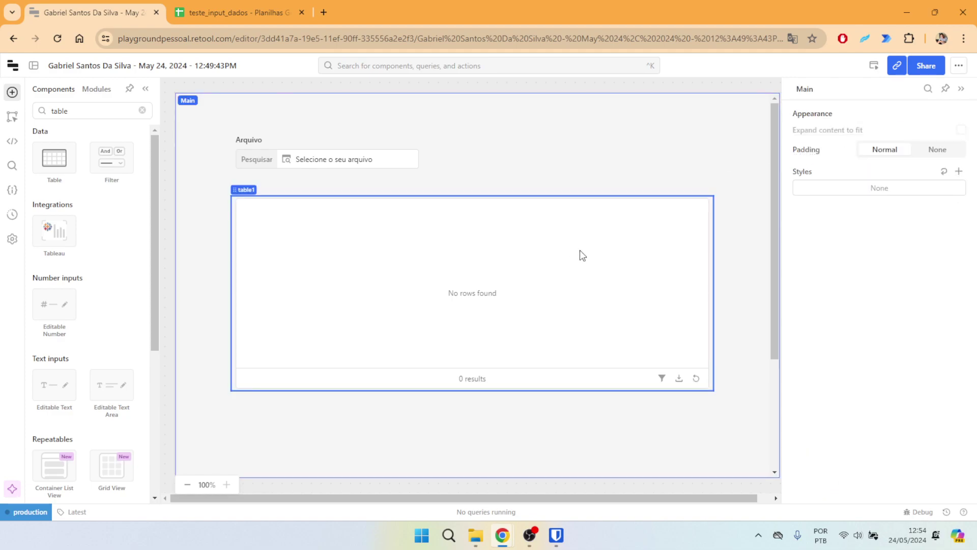
{"action": "left_click", "coordinate": [488, 253]}
{"action": "left_click", "coordinate": [909, 131]}
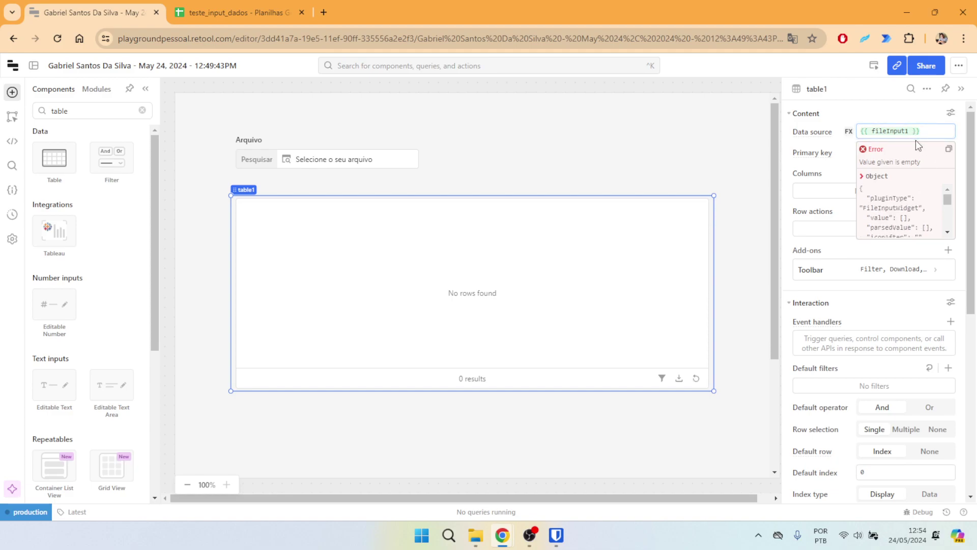
Complete the data source as {{ fileInput1.parsedValue }} using the autocomplete list.
{"action": "type", "text": "."}
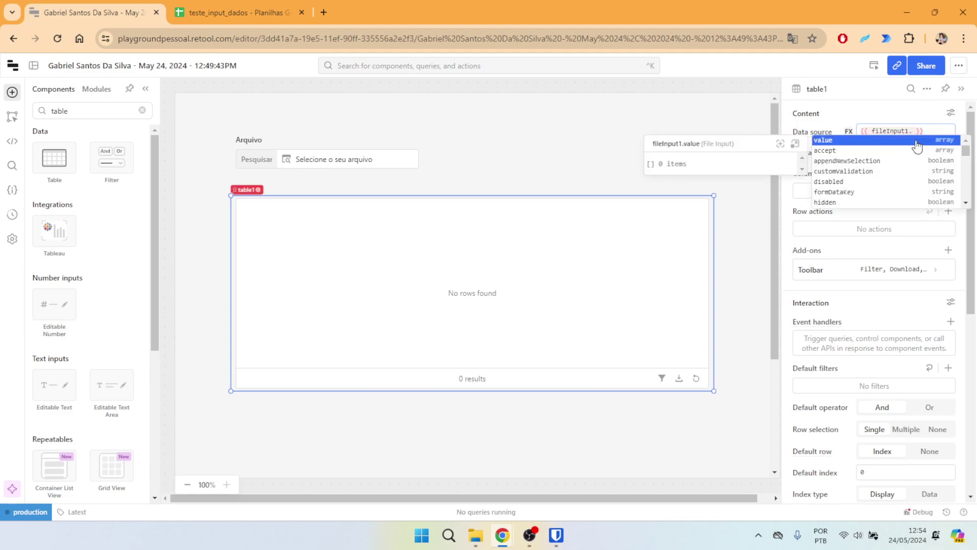
{"action": "scroll", "coordinate": [872, 168], "scroll_direction": "down", "scroll_amount": 3}
{"action": "scroll", "coordinate": [867, 193], "scroll_direction": "down", "scroll_amount": 5}
{"action": "scroll", "coordinate": [868, 183], "scroll_direction": "up", "scroll_amount": 8}
{"action": "scroll", "coordinate": [870, 155], "scroll_direction": "down", "scroll_amount": 8}
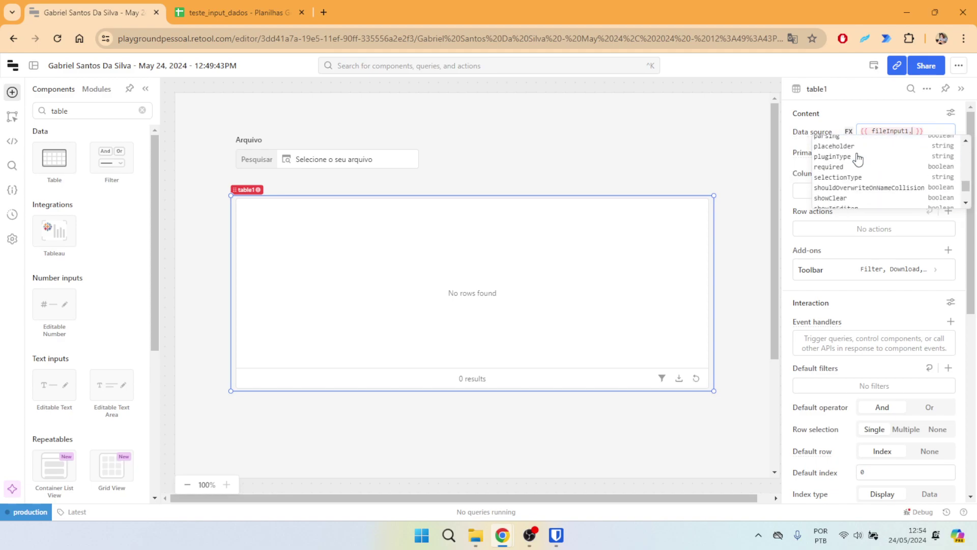
{"action": "scroll", "coordinate": [860, 169], "scroll_direction": "down", "scroll_amount": 4}
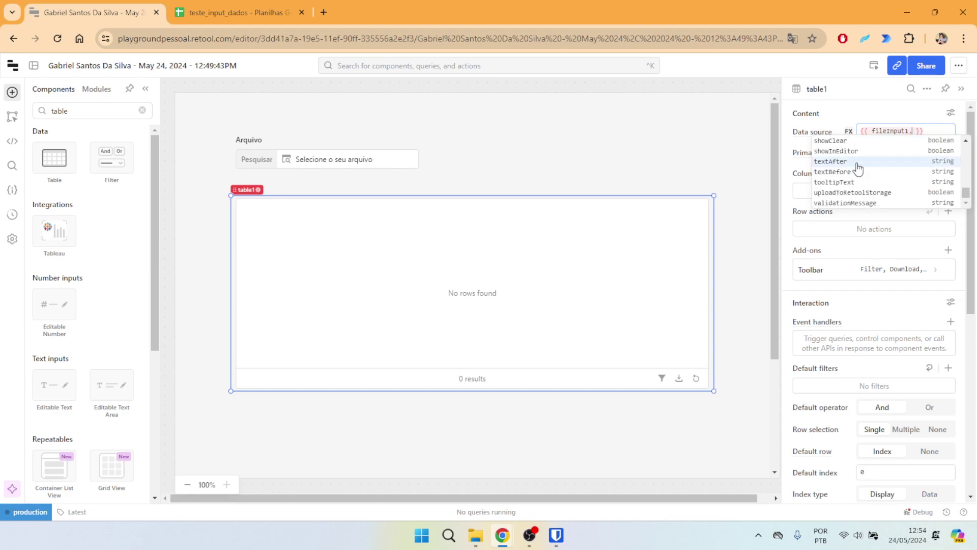
{"action": "scroll", "coordinate": [866, 176], "scroll_direction": "up", "scroll_amount": 5}
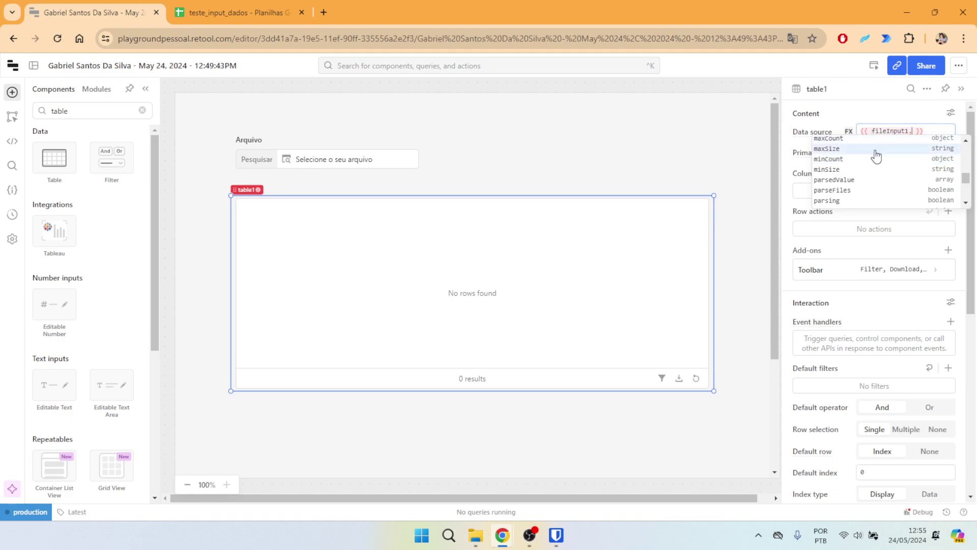
{"action": "scroll", "coordinate": [876, 158], "scroll_direction": "up", "scroll_amount": 4}
{"action": "scroll", "coordinate": [870, 170], "scroll_direction": "down", "scroll_amount": 5}
{"action": "scroll", "coordinate": [871, 165], "scroll_direction": "up", "scroll_amount": 3}
{"action": "scroll", "coordinate": [878, 164], "scroll_direction": "down", "scroll_amount": 3}
{"action": "scroll", "coordinate": [885, 164], "scroll_direction": "up", "scroll_amount": 2}
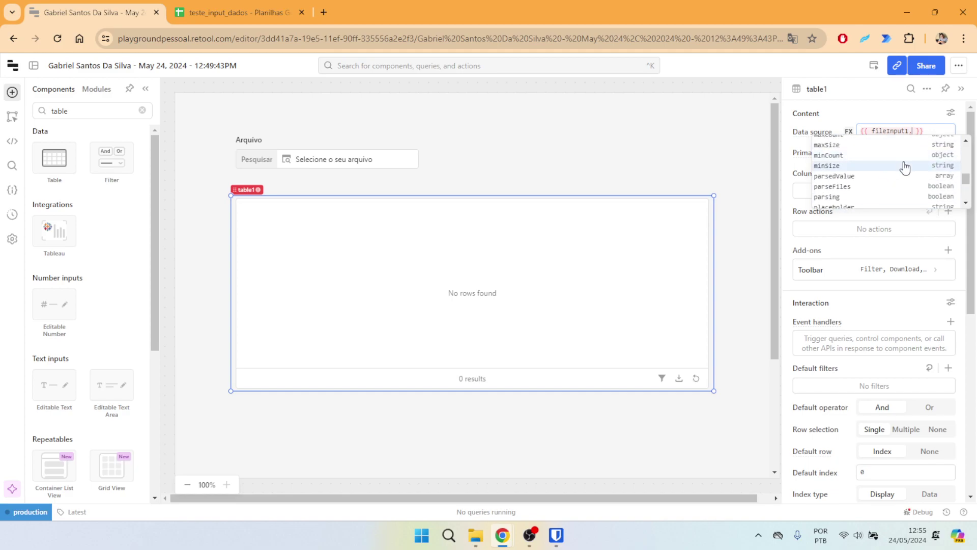
{"action": "type", "text": "par"}
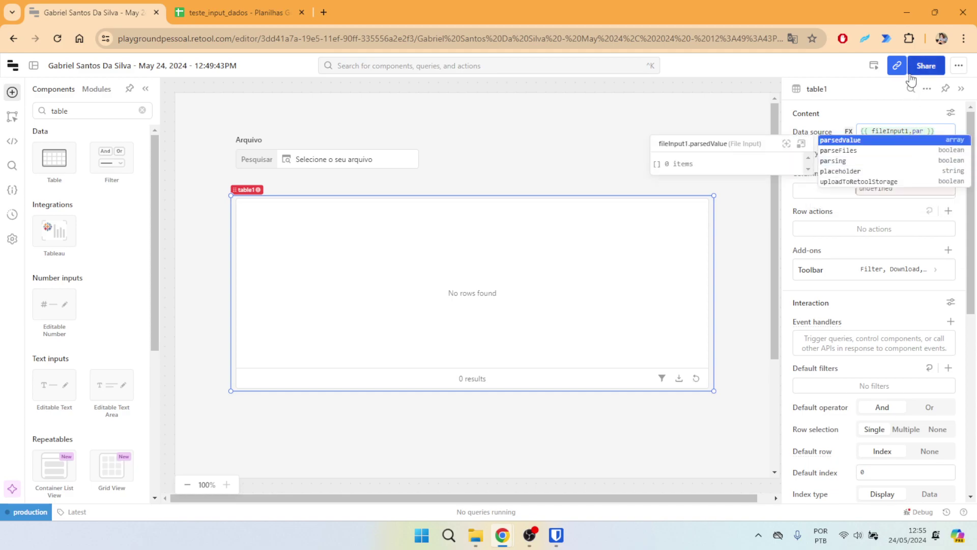
{"action": "left_click", "coordinate": [846, 143]}
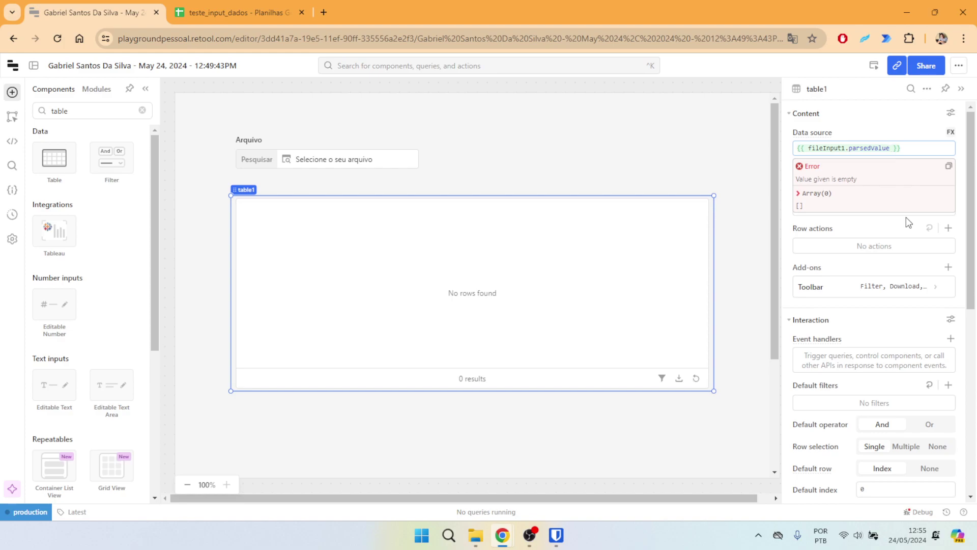
{"action": "mouse_move", "coordinate": [867, 150]}
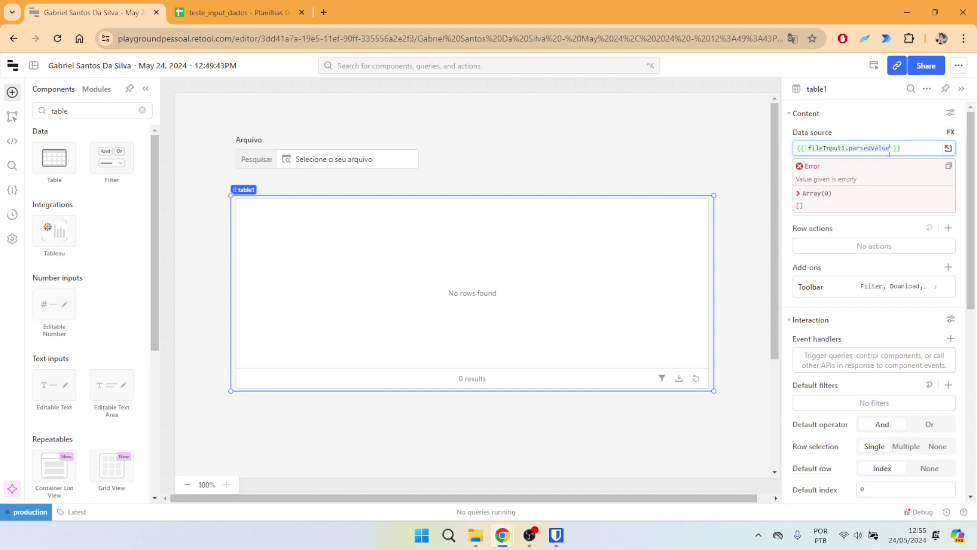
{"action": "type", "text": "[]"}
{"action": "key", "text": "BackSpace"}
{"action": "left_click", "coordinate": [908, 148]}
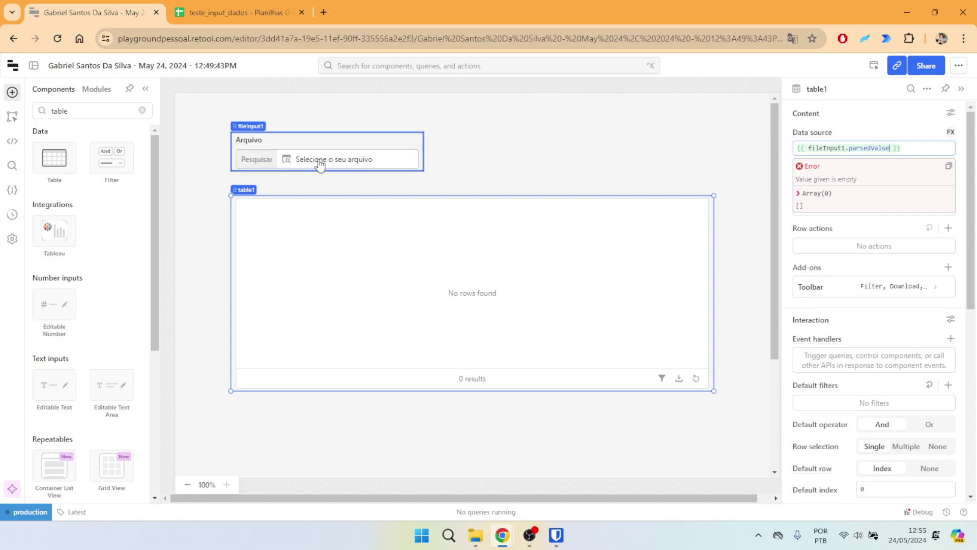
{"action": "left_click", "coordinate": [249, 11]}
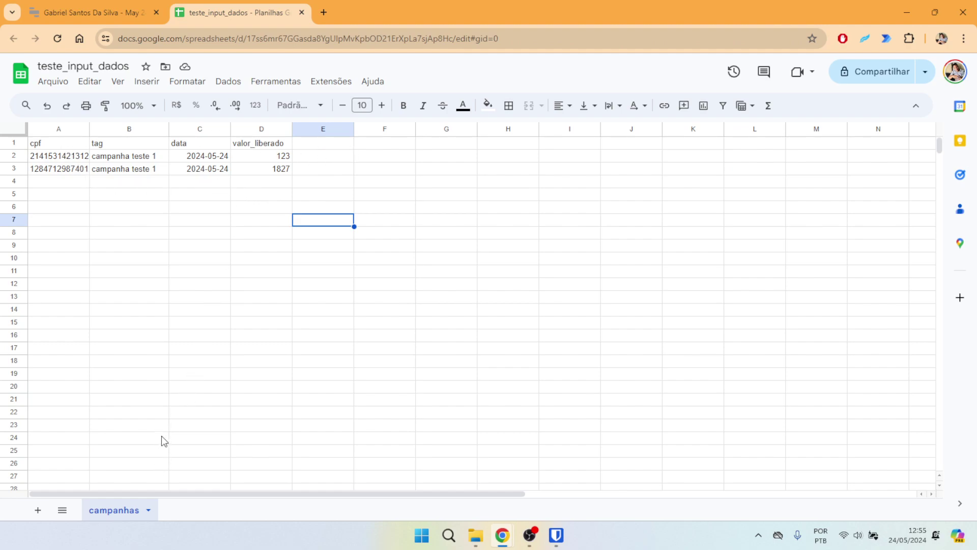
Review the cpf, tag, data and valor_liberado columns of the campanhas sheet.
{"action": "left_click", "coordinate": [60, 145]}
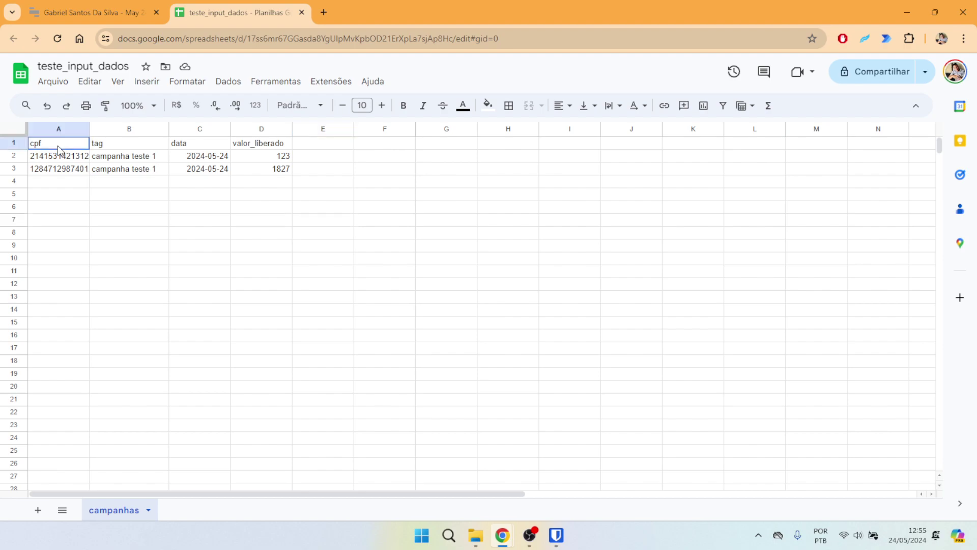
{"action": "left_click_drag", "start_coordinate": [59, 147], "coordinate": [60, 170]}
{"action": "left_click_drag", "start_coordinate": [137, 142], "coordinate": [146, 203]}
{"action": "left_click_drag", "start_coordinate": [197, 145], "coordinate": [203, 201]}
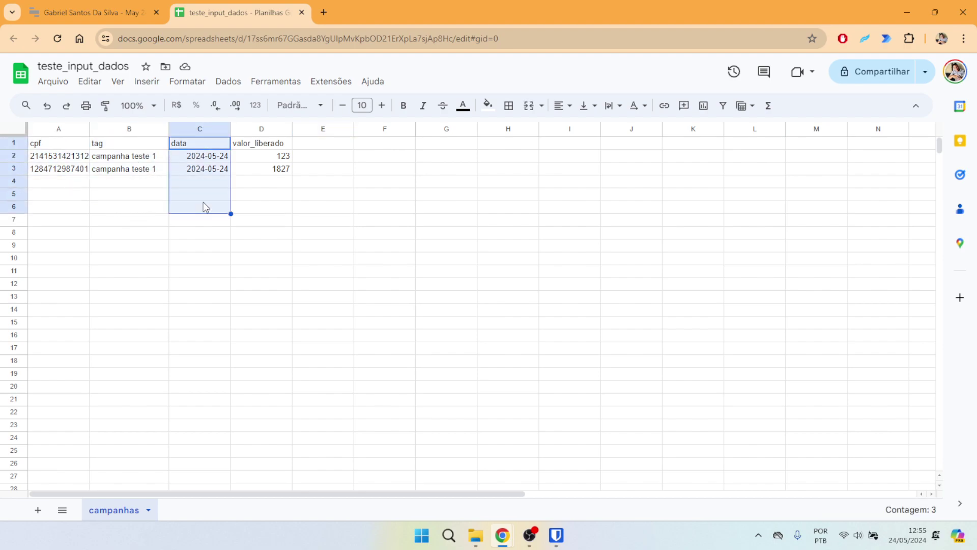
{"action": "left_click_drag", "start_coordinate": [258, 144], "coordinate": [265, 196]}
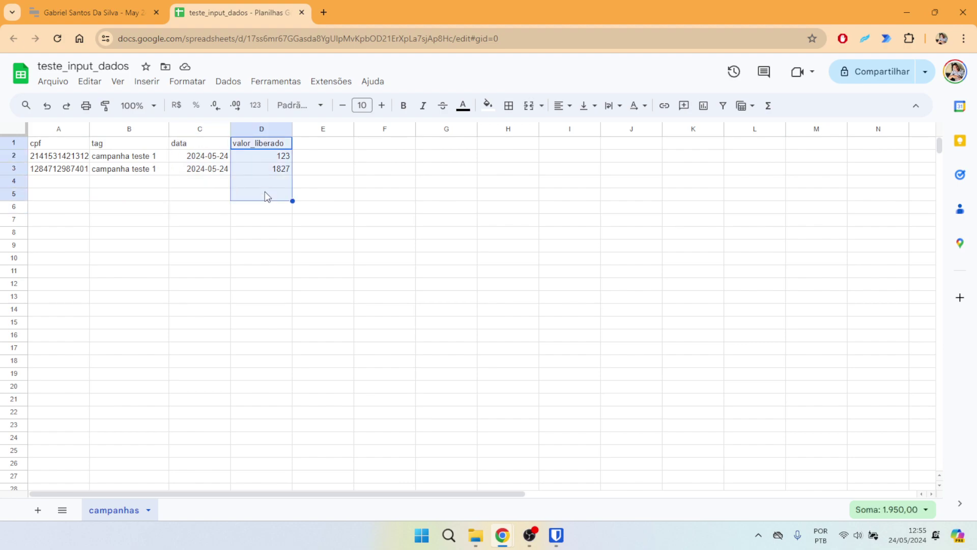
{"action": "left_click", "coordinate": [313, 183]}
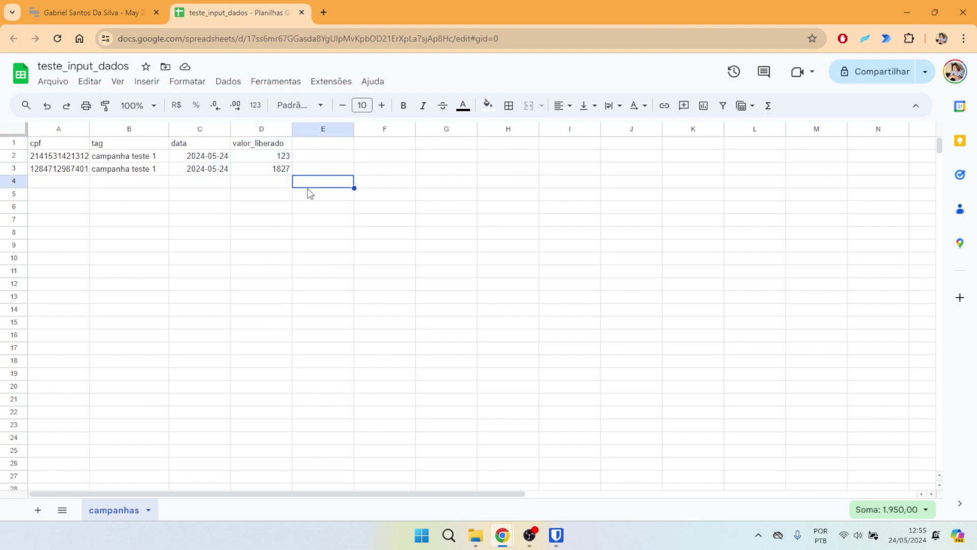
Download the campanhas sheet as a .csv file.
{"action": "left_click", "coordinate": [53, 81]}
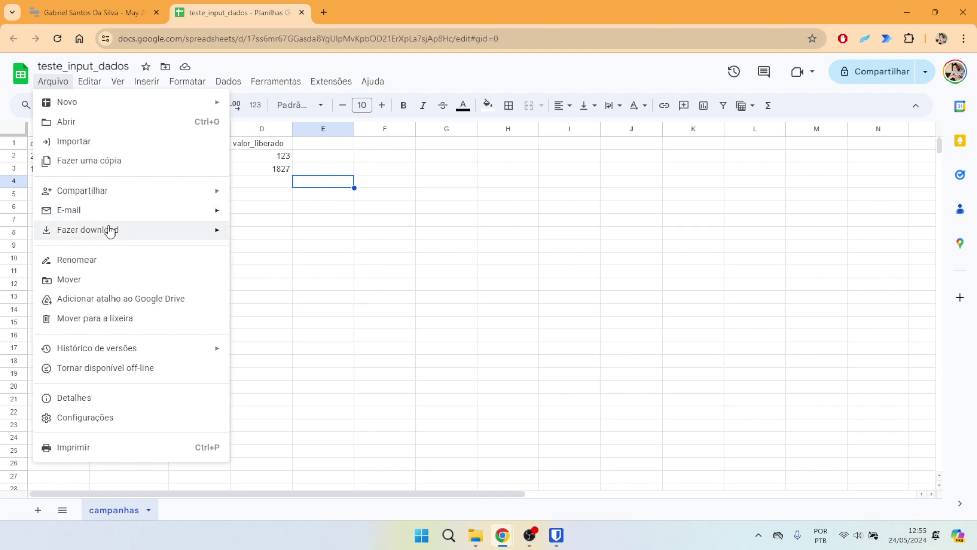
{"action": "mouse_move", "coordinate": [170, 233]}
{"action": "left_click", "coordinate": [319, 313]}
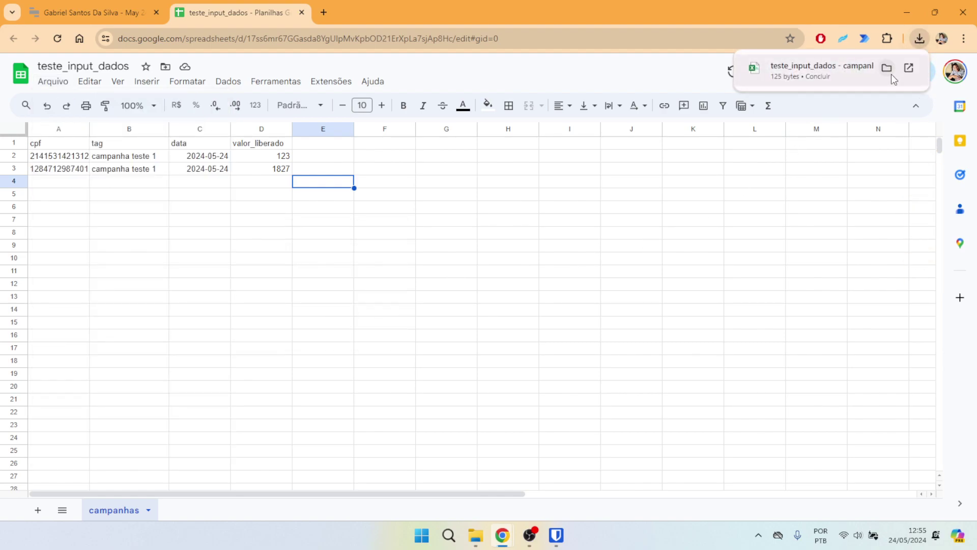
Rename the downloaded 'teste_input_dados - campanhas' CSV to 'teste_input_dados' in Downloads.
{"action": "left_click", "coordinate": [886, 68]}
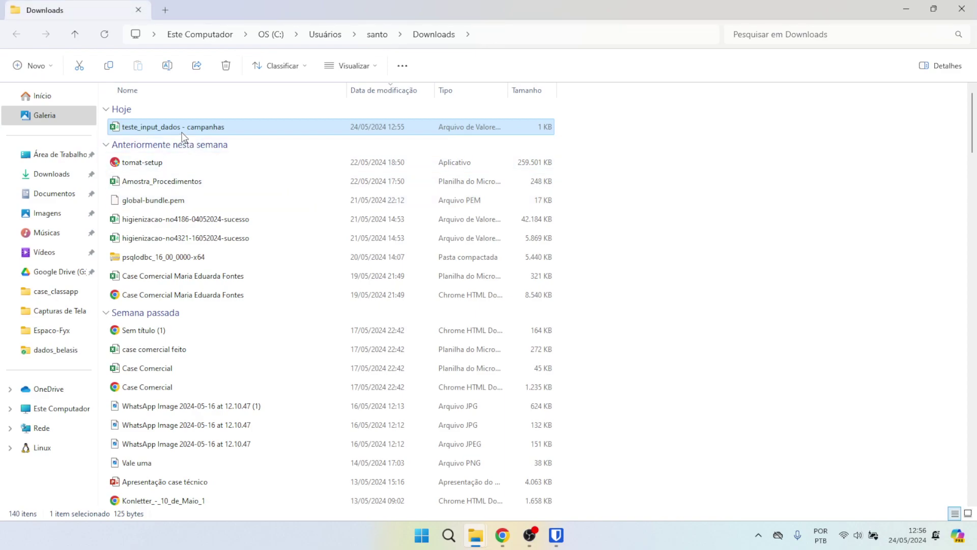
{"action": "left_click", "coordinate": [170, 66]}
{"action": "key", "text": "End"}
{"action": "key", "text": "BackSpace"}
{"action": "key", "text": "BackSpace"}
{"action": "key", "text": "BackSpace"}
{"action": "key", "text": "BackSpace"}
{"action": "key", "text": "BackSpace"}
{"action": "key", "text": "BackSpace"}
{"action": "key", "text": "BackSpace"}
{"action": "key", "text": "BackSpace"}
{"action": "key", "text": "BackSpace"}
{"action": "key", "text": "BackSpace"}
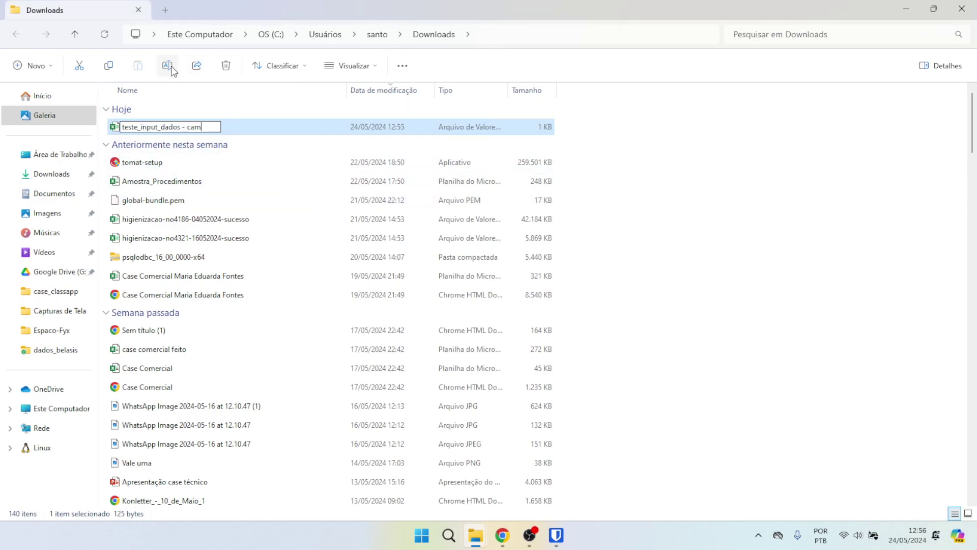
{"action": "key", "text": "Return"}
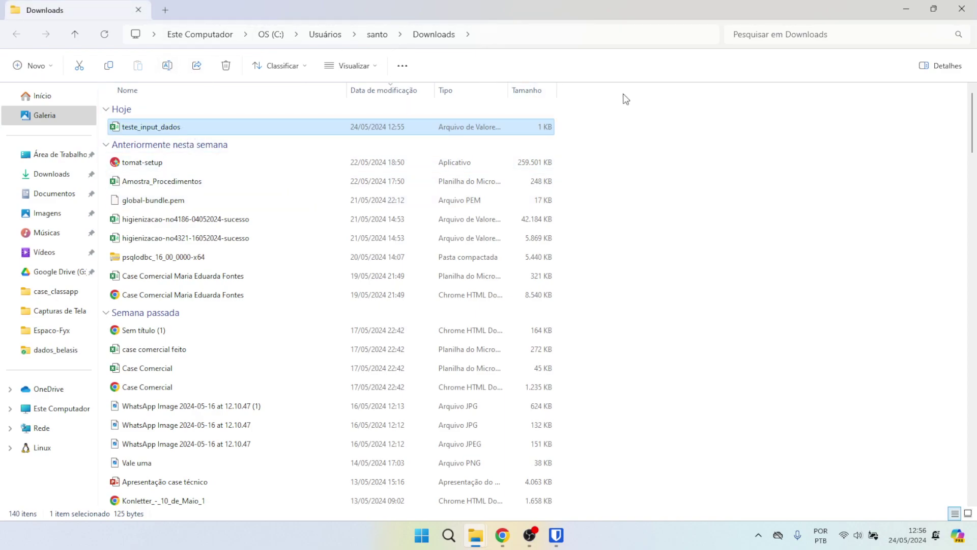
{"action": "left_click", "coordinate": [780, 168]}
Upload teste_input_dados.csv into the Retool Arquivo file input.
{"action": "left_click", "coordinate": [906, 9]}
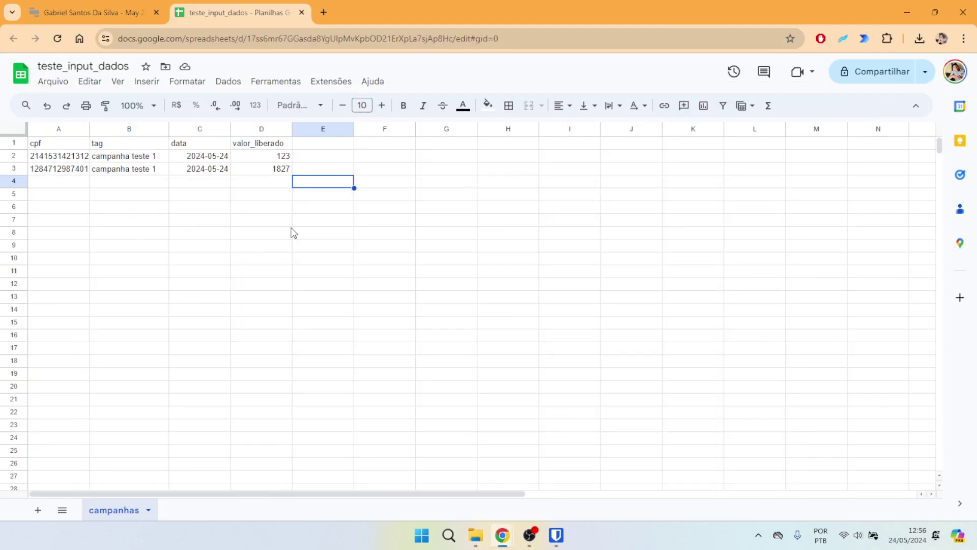
{"action": "left_click", "coordinate": [92, 12]}
{"action": "left_click", "coordinate": [346, 161]}
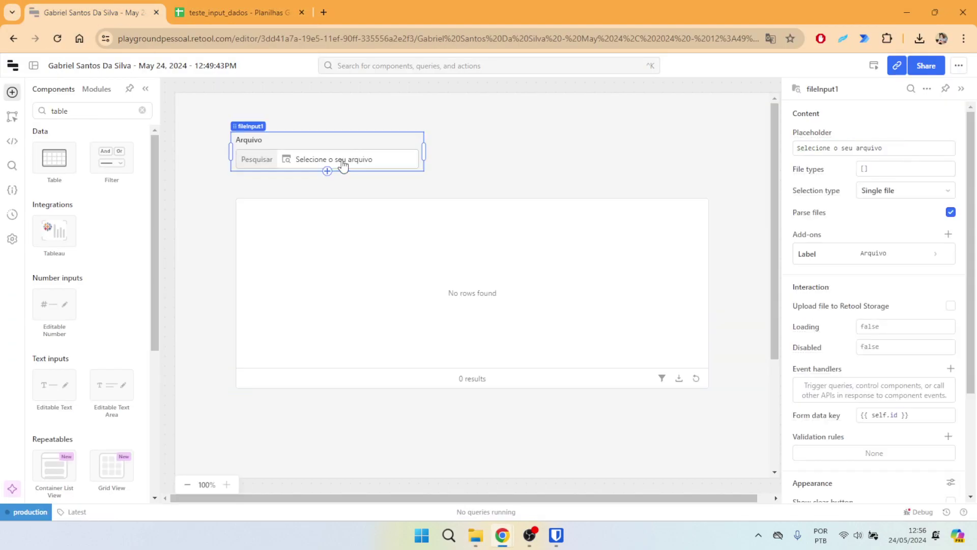
{"action": "left_click", "coordinate": [199, 120]}
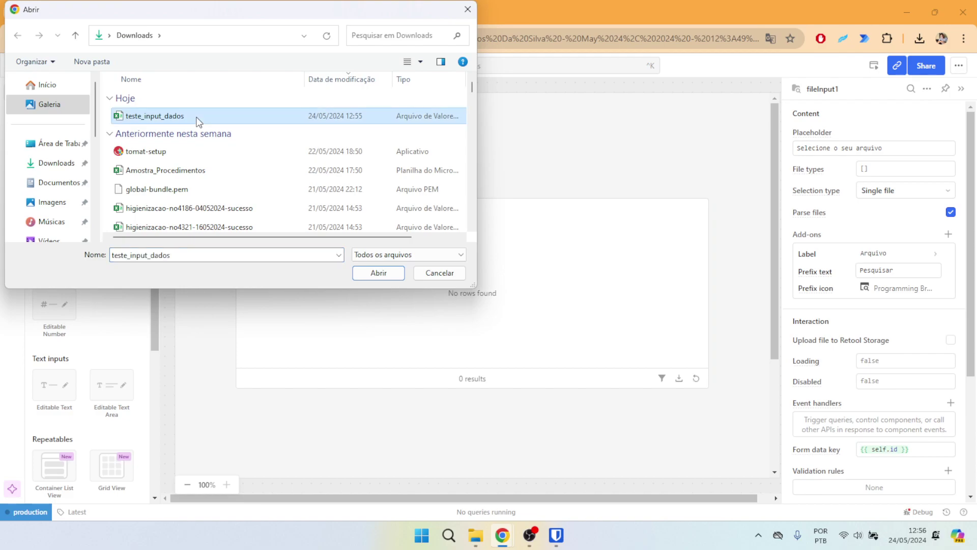
{"action": "left_click", "coordinate": [374, 277]}
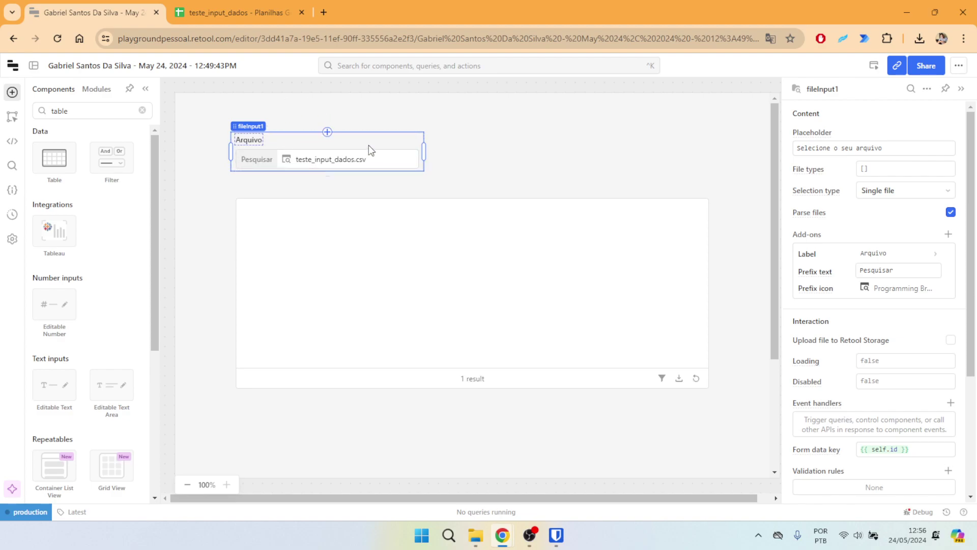
{"action": "left_click", "coordinate": [711, 249]}
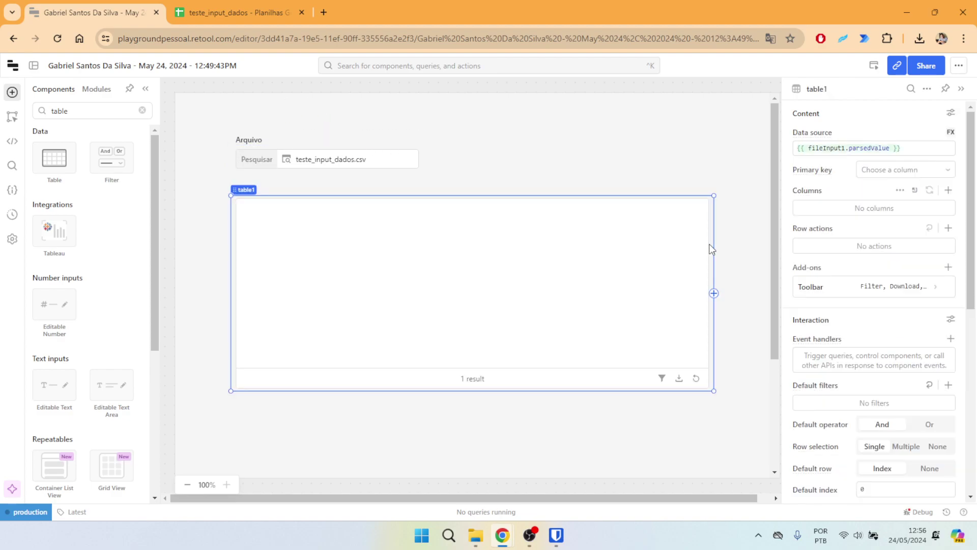
Inspect the value preview of table1's data source.
{"action": "left_click", "coordinate": [891, 148]}
{"action": "scroll", "coordinate": [865, 186], "scroll_direction": "down", "scroll_amount": 5}
{"action": "scroll", "coordinate": [861, 222], "scroll_direction": "up", "scroll_amount": 5}
{"action": "scroll", "coordinate": [865, 188], "scroll_direction": "up", "scroll_amount": 5}
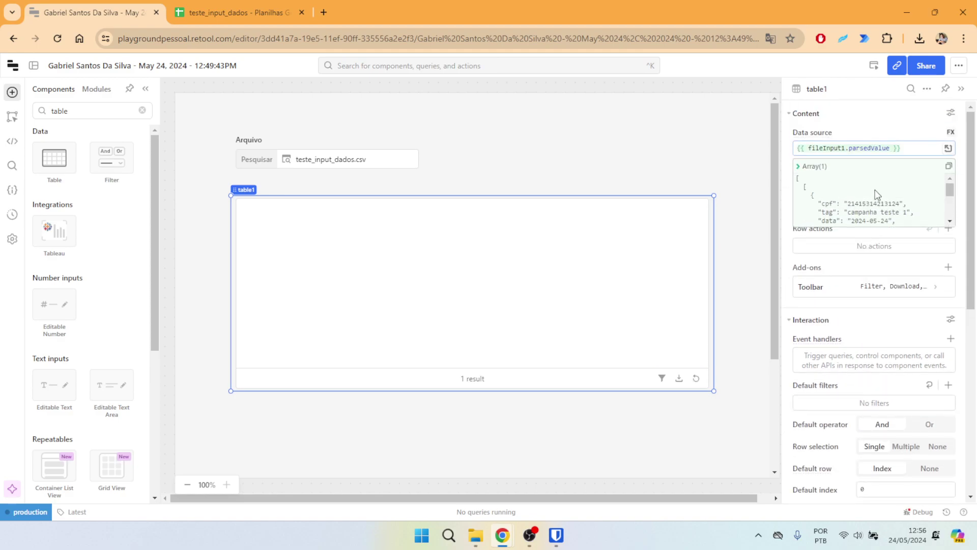
{"action": "scroll", "coordinate": [870, 188], "scroll_direction": "down", "scroll_amount": 5}
{"action": "scroll", "coordinate": [873, 195], "scroll_direction": "up", "scroll_amount": 5}
{"action": "scroll", "coordinate": [805, 181], "scroll_direction": "down", "scroll_amount": 3}
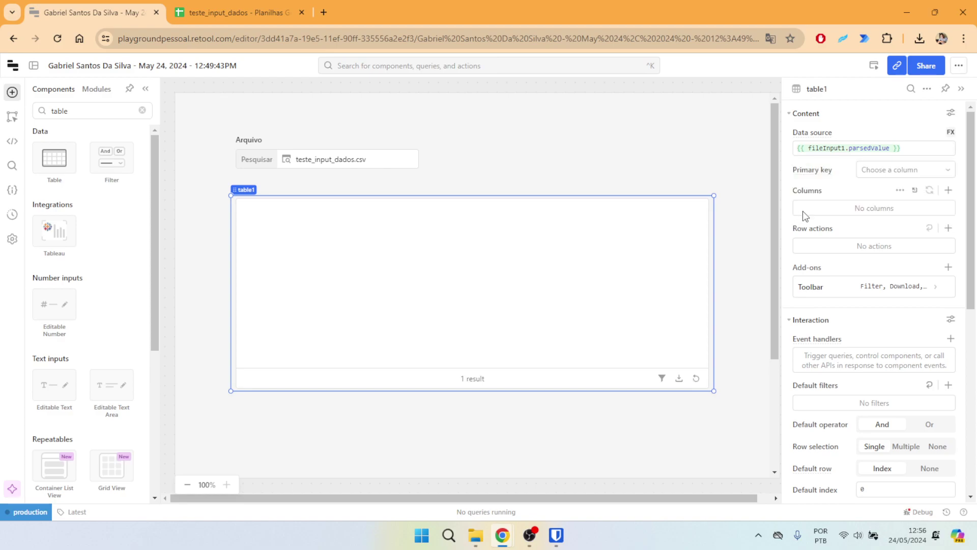
{"action": "left_click", "coordinate": [891, 148]}
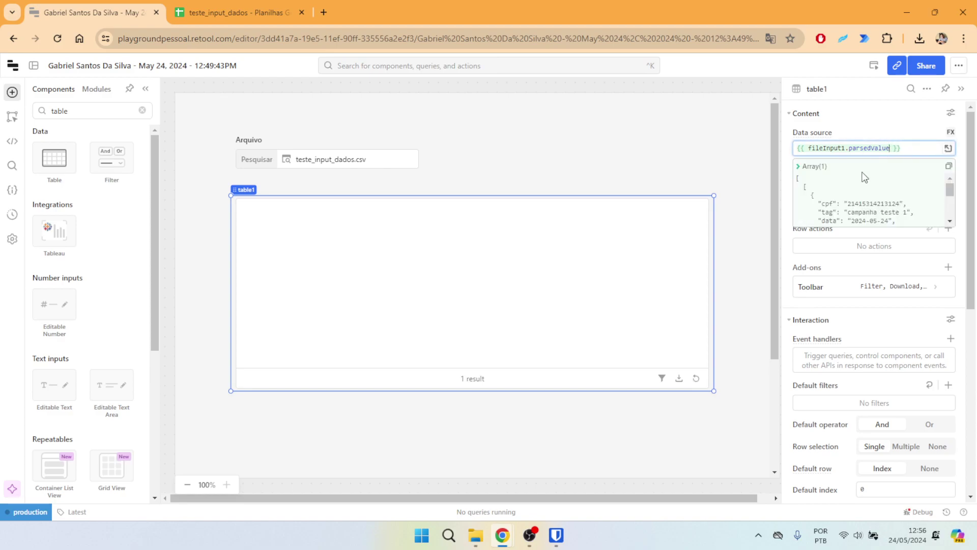
Change table1's data source to {{ fileInput1.parsedValue[0] }} so both CSV rows appear.
{"action": "left_click", "coordinate": [806, 178]}
{"action": "left_click", "coordinate": [916, 148]}
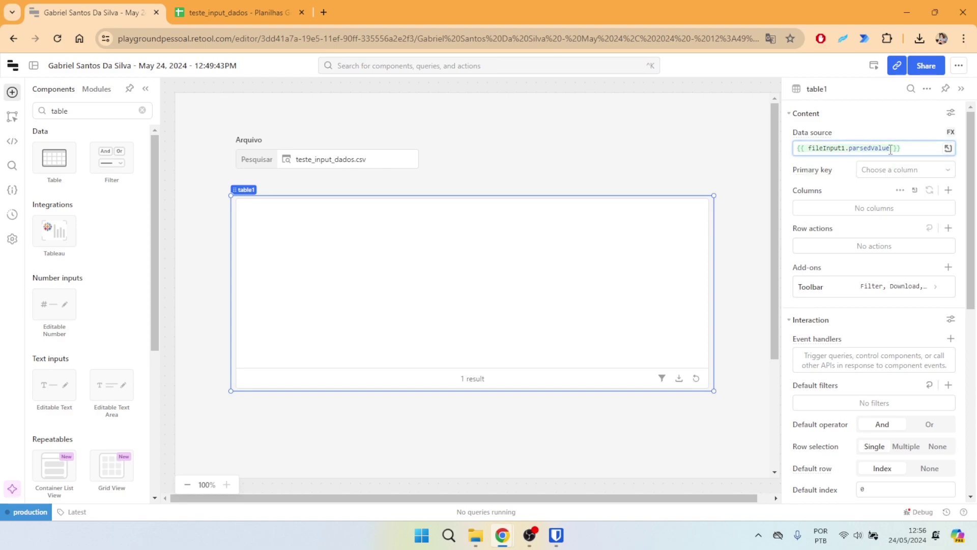
{"action": "type", "text": "[]"}
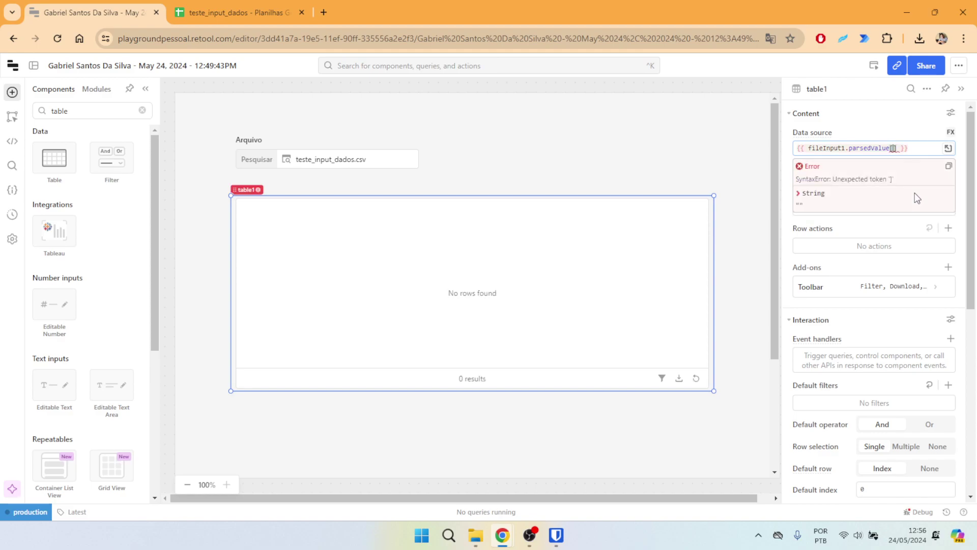
{"action": "type", "text": "0"}
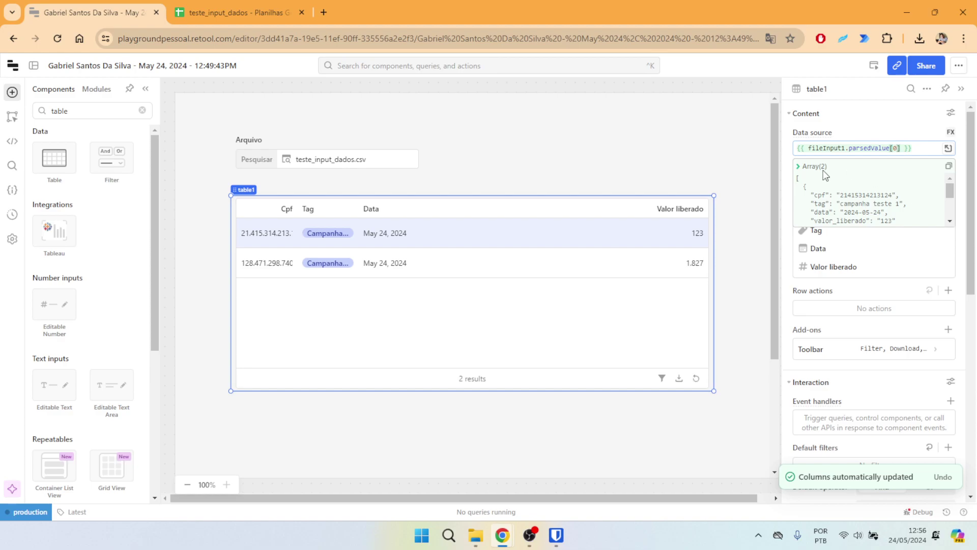
{"action": "scroll", "coordinate": [814, 198], "scroll_direction": "down", "scroll_amount": 4}
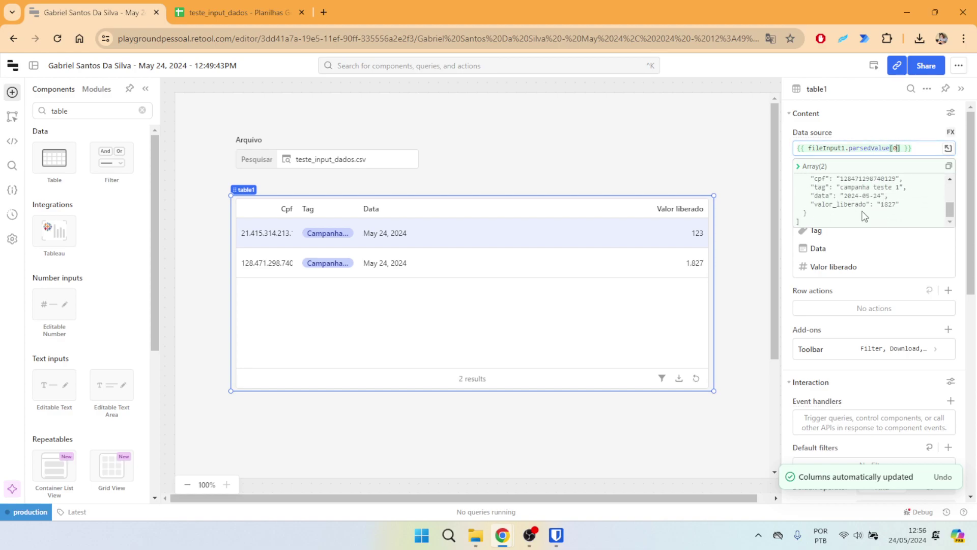
{"action": "scroll", "coordinate": [865, 196], "scroll_direction": "up", "scroll_amount": 2}
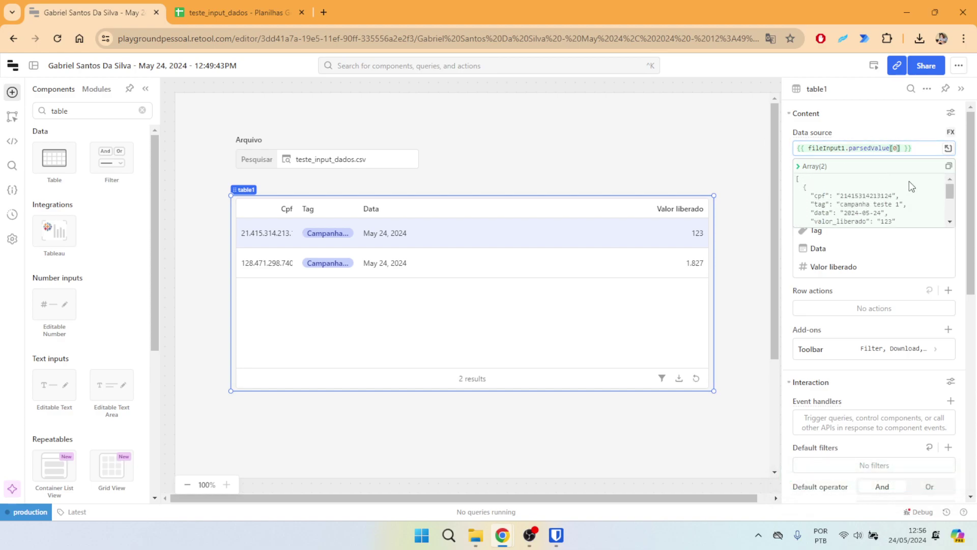
{"action": "scroll", "coordinate": [881, 199], "scroll_direction": "down", "scroll_amount": 3}
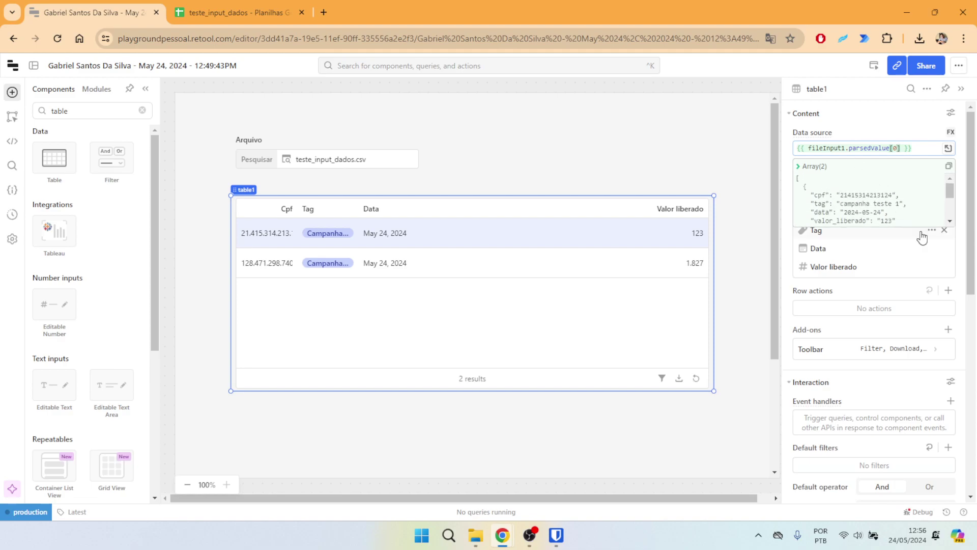
{"action": "left_click", "coordinate": [220, 7]}
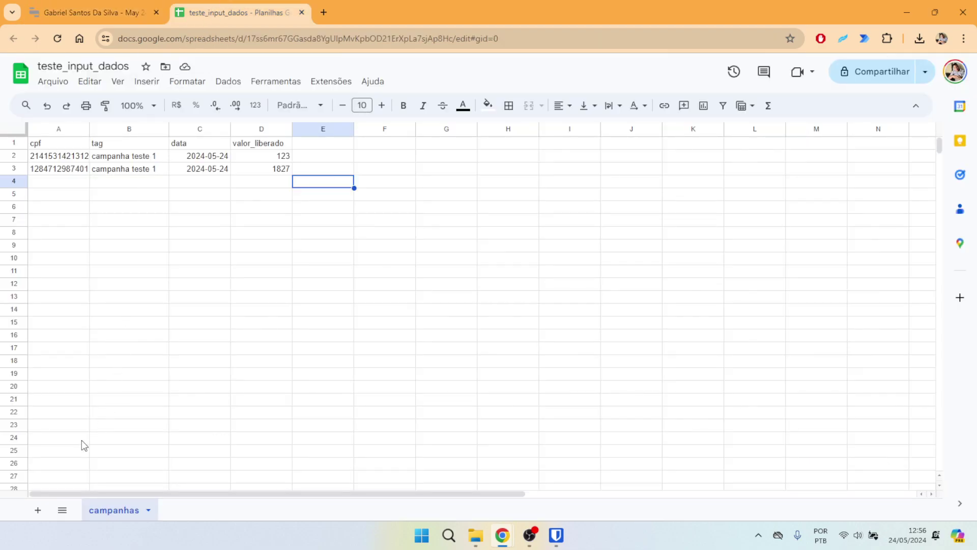
Widen table1's Cpf and Tag columns to show full CPF numbers and tags.
{"action": "left_click", "coordinate": [96, 8]}
{"action": "left_click", "coordinate": [905, 148]}
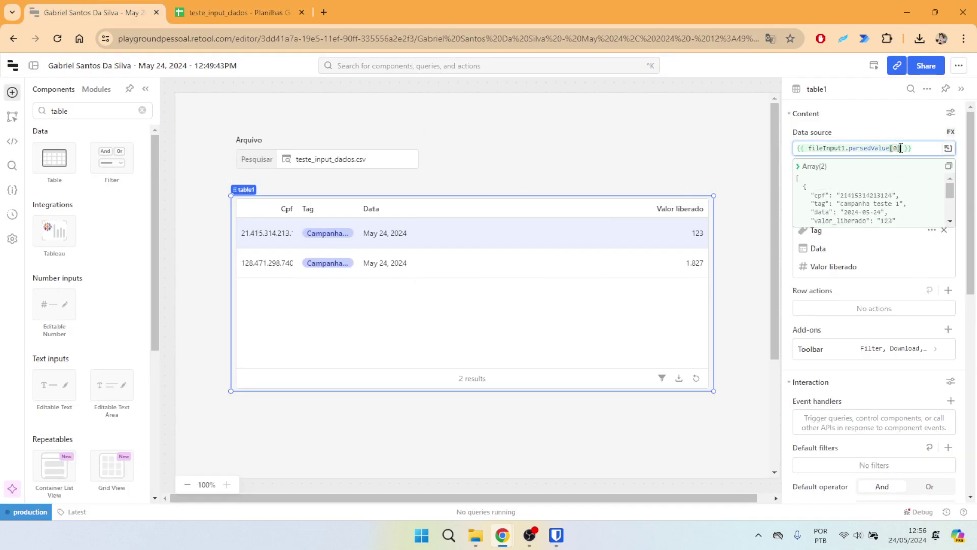
{"action": "left_click", "coordinate": [922, 147]}
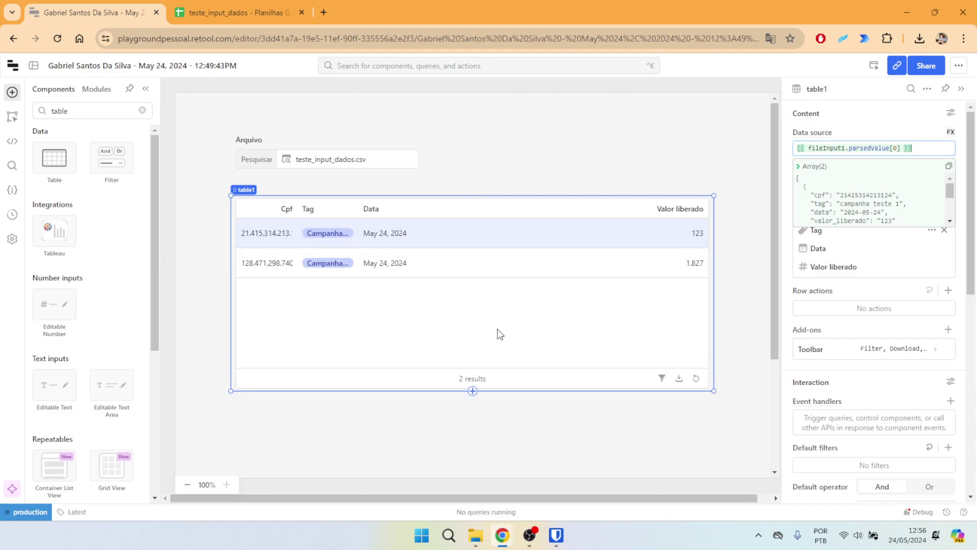
{"action": "left_click_drag", "start_coordinate": [297, 207], "coordinate": [326, 212]}
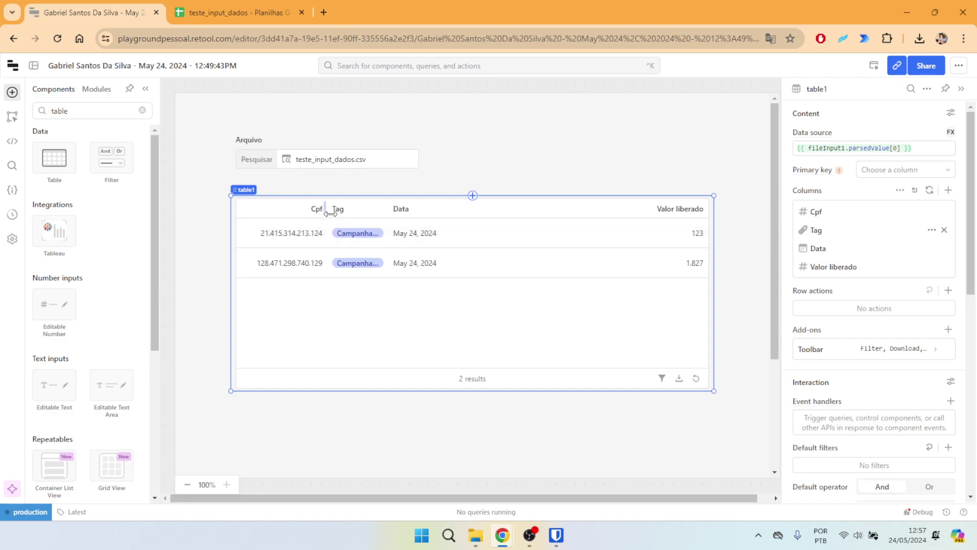
{"action": "left_click_drag", "start_coordinate": [387, 210], "coordinate": [427, 210]}
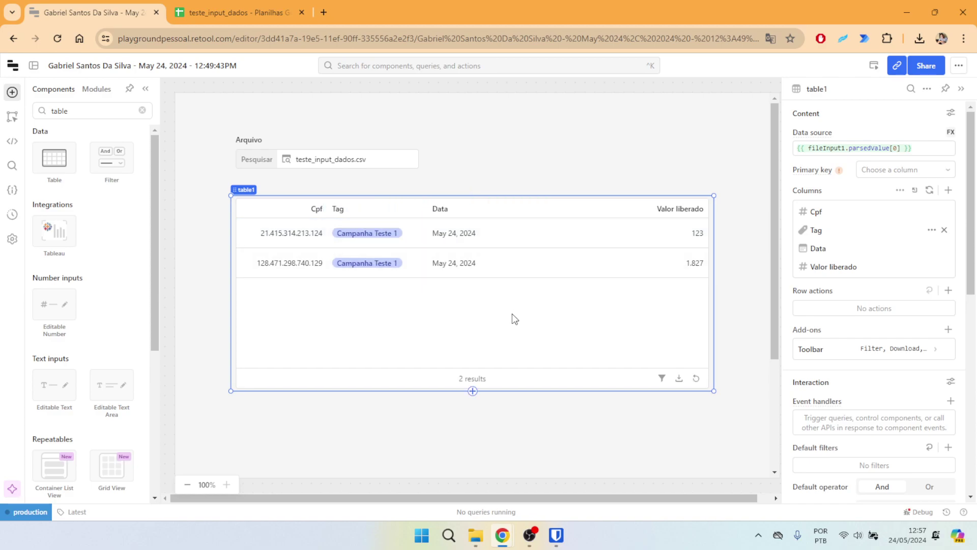
Compare the table with the spreadsheet, then deselect components to view the app.
{"action": "key", "text": "ctrl+Tab"}
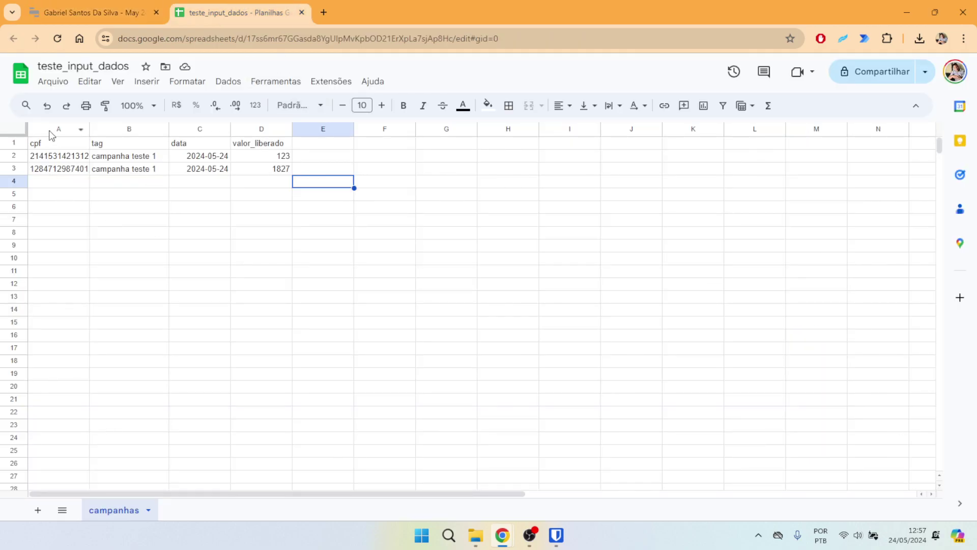
{"action": "left_click", "coordinate": [53, 11]}
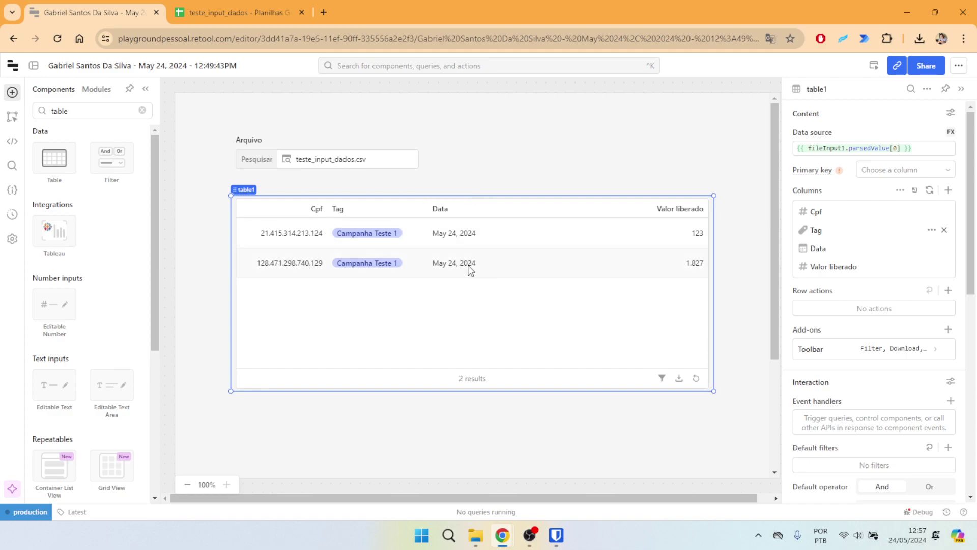
{"action": "left_click", "coordinate": [740, 225]}
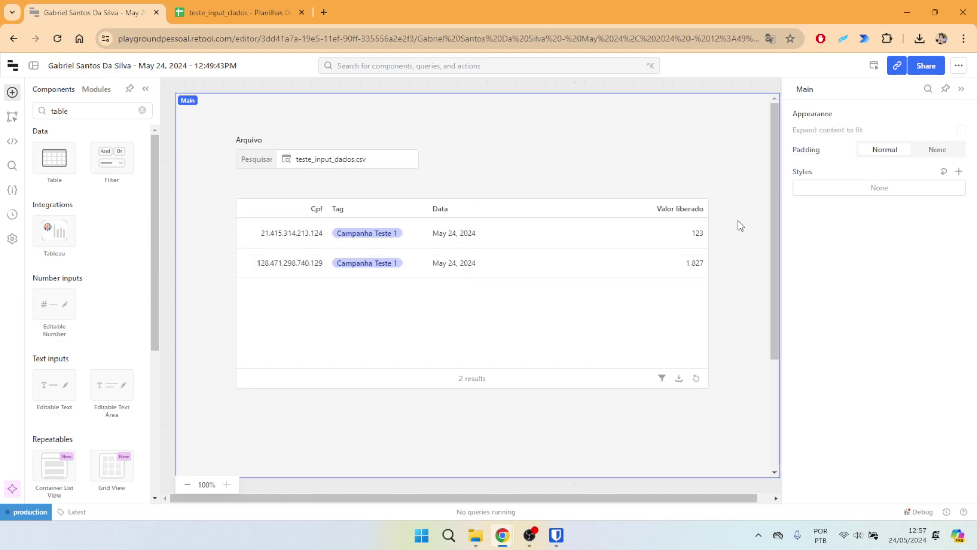
{"action": "left_click", "coordinate": [423, 158]}
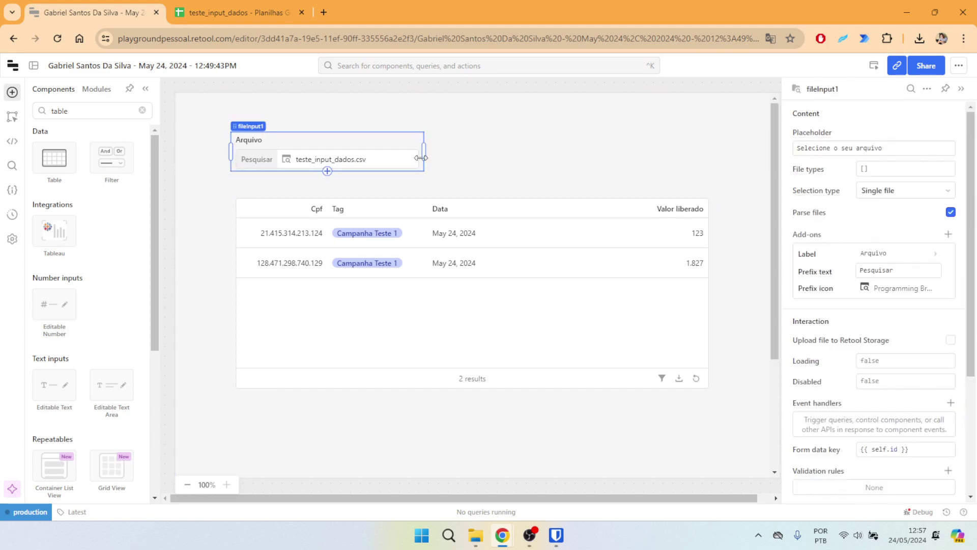
{"action": "left_click", "coordinate": [711, 352]}
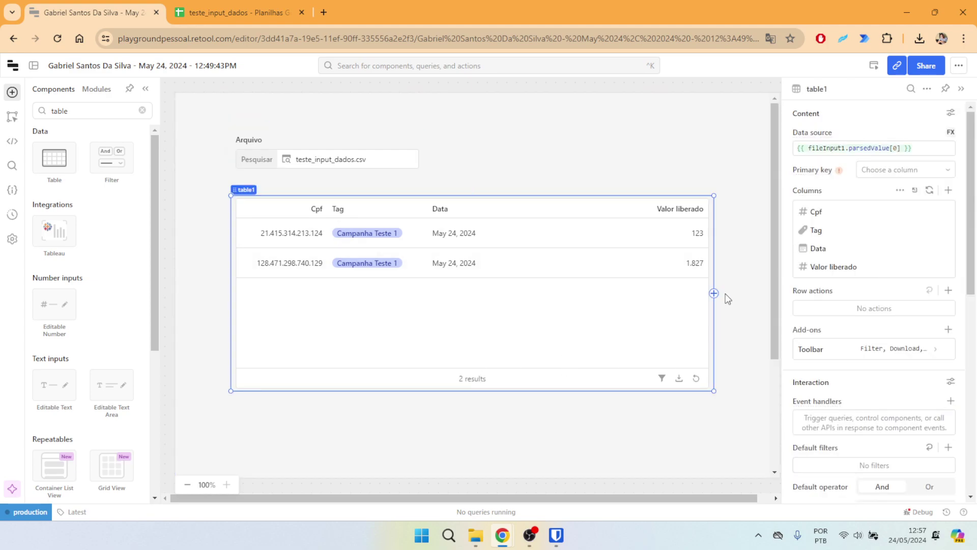
{"action": "left_click", "coordinate": [730, 280]}
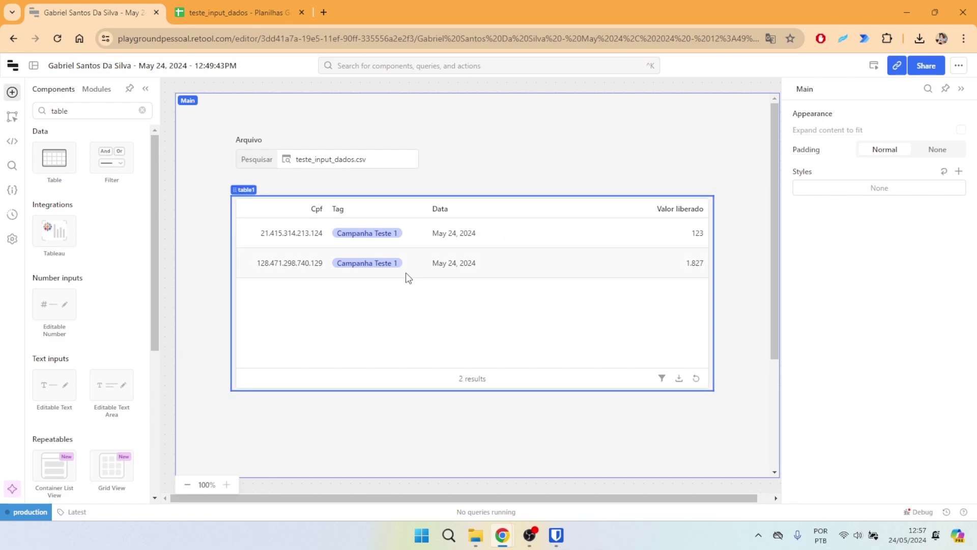
{"action": "key", "text": "alt+Tab"}
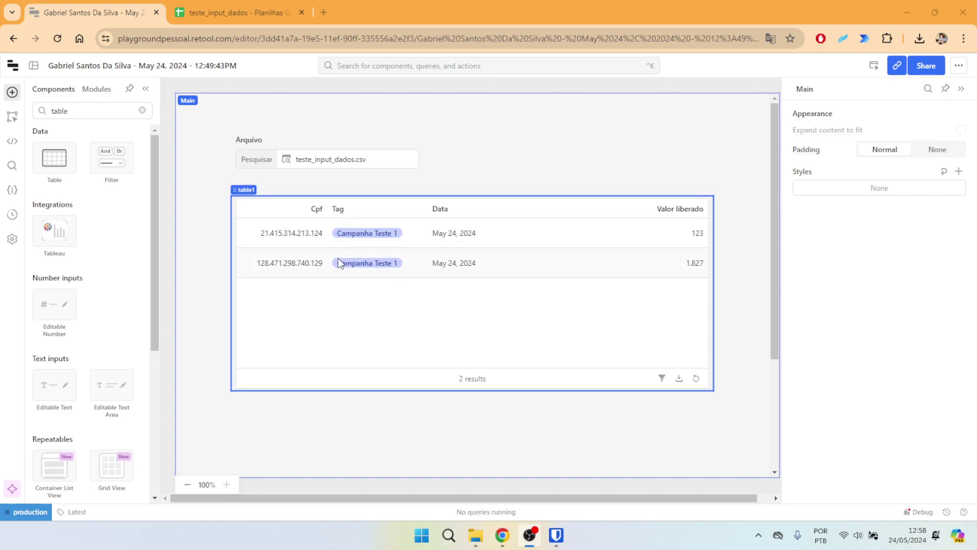
Open the Metabase server in a new browser tab.
{"action": "left_click", "coordinate": [324, 12]}
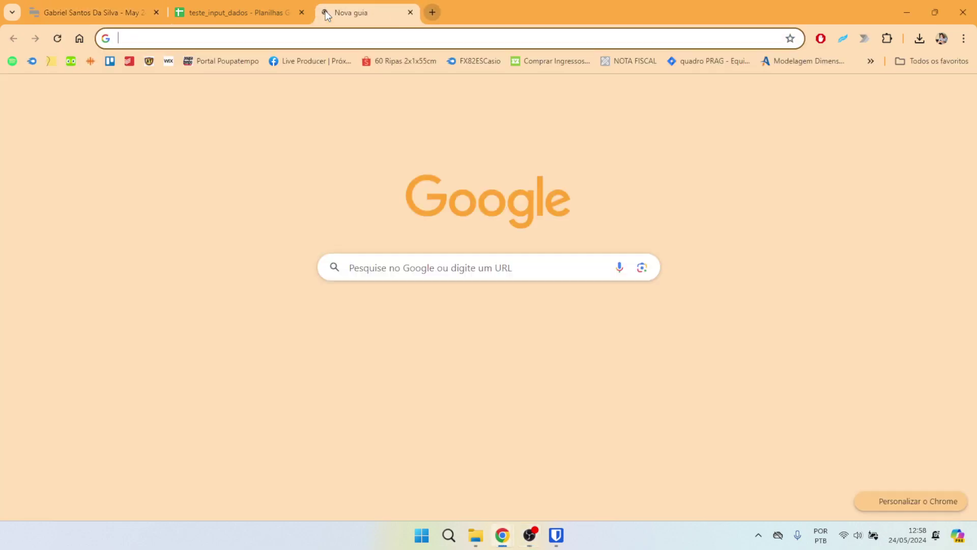
{"action": "type", "text": "184.73.144.56:3000"}
{"action": "key", "text": "Return"}
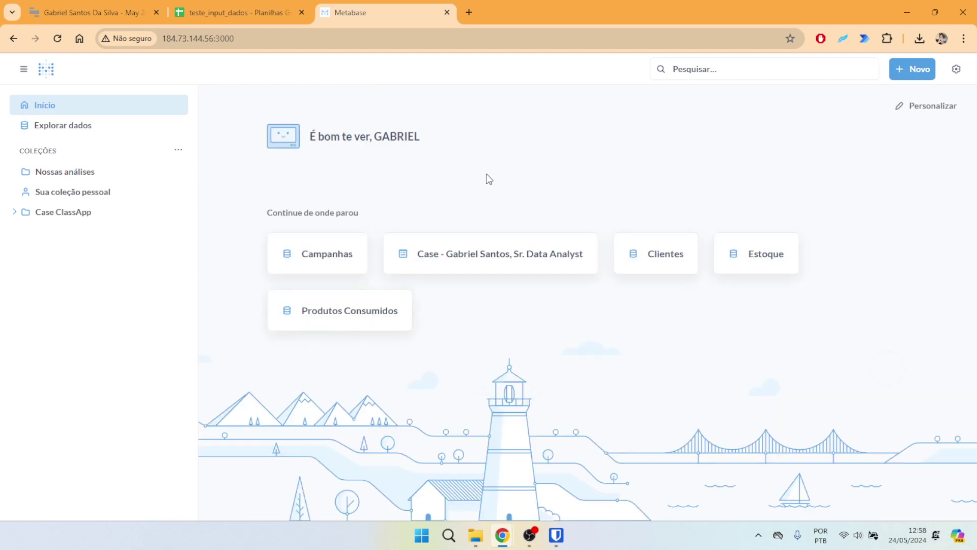
Browse the espacofyx database and start a new SQL query.
{"action": "left_click", "coordinate": [77, 127]}
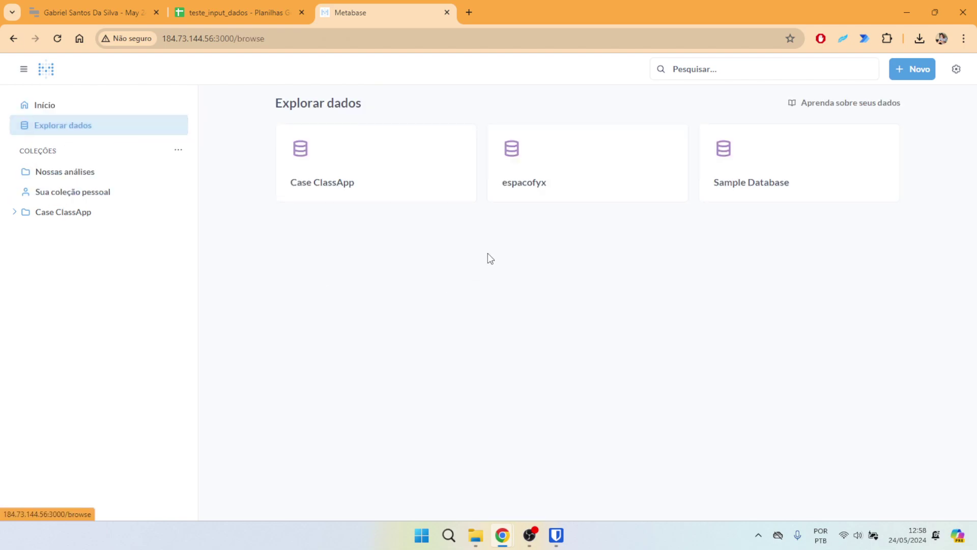
{"action": "left_click", "coordinate": [551, 181]}
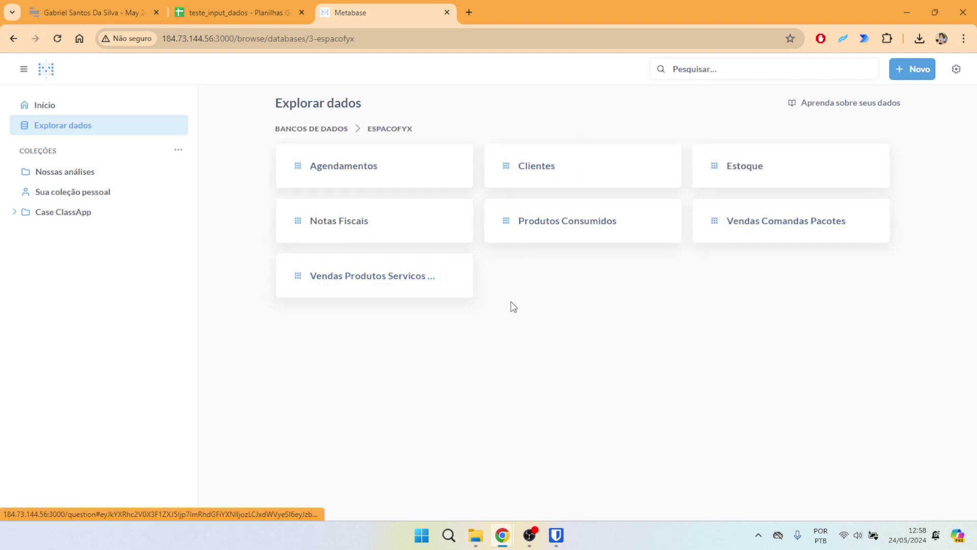
{"action": "left_click", "coordinate": [916, 70]}
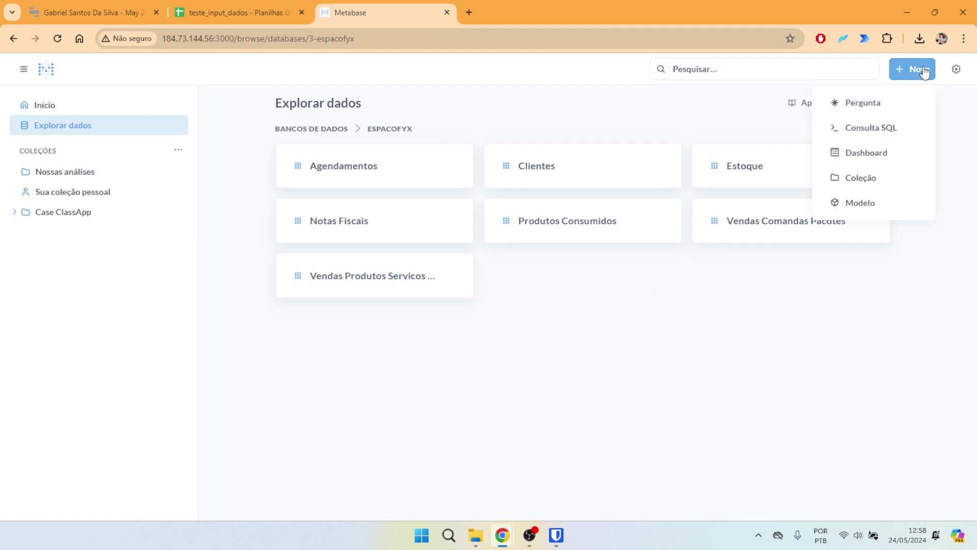
{"action": "left_click", "coordinate": [864, 131], "text": "ctrl"}
{"action": "left_click", "coordinate": [525, 7]}
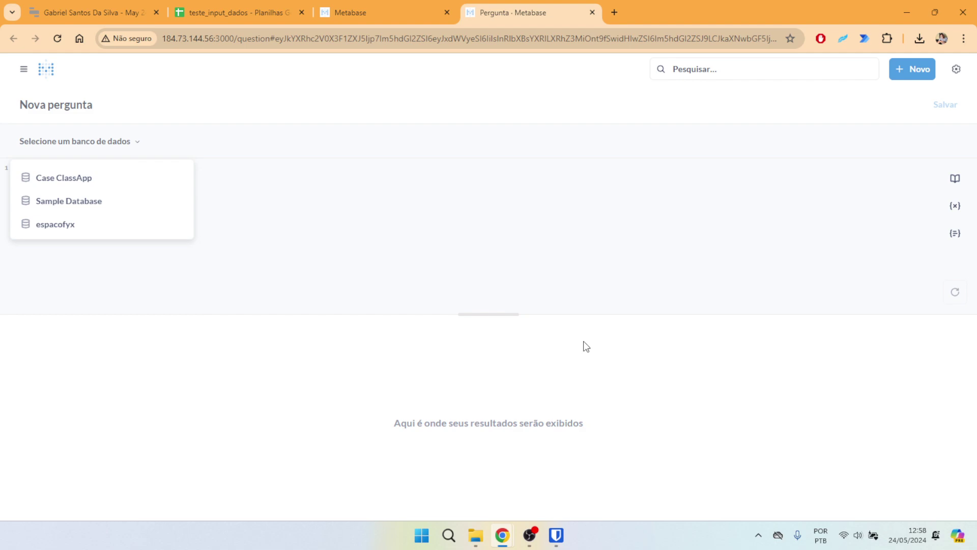
Pick espacofyx as the database and begin the CREATE TABLE campanhas statement.
{"action": "left_click", "coordinate": [83, 224]}
{"action": "key", "text": "ctrl+plus"}
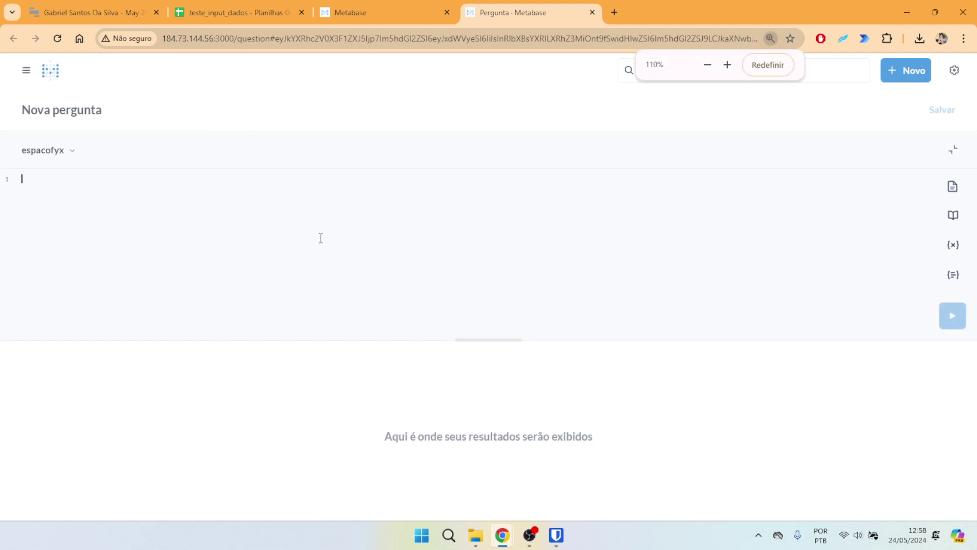
{"action": "type", "text": "CRET"}
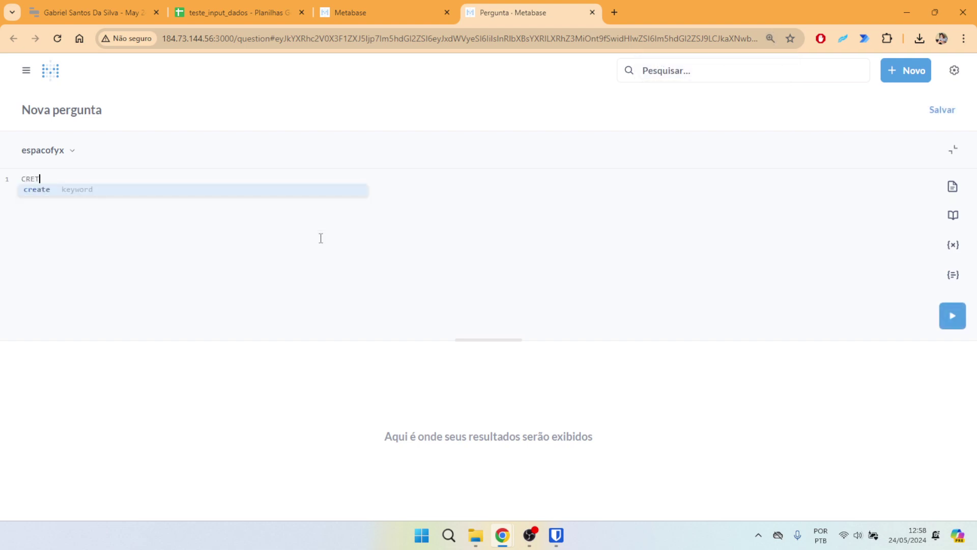
{"action": "type", "text": "TE TA"}
{"action": "type", "text": "BLE "}
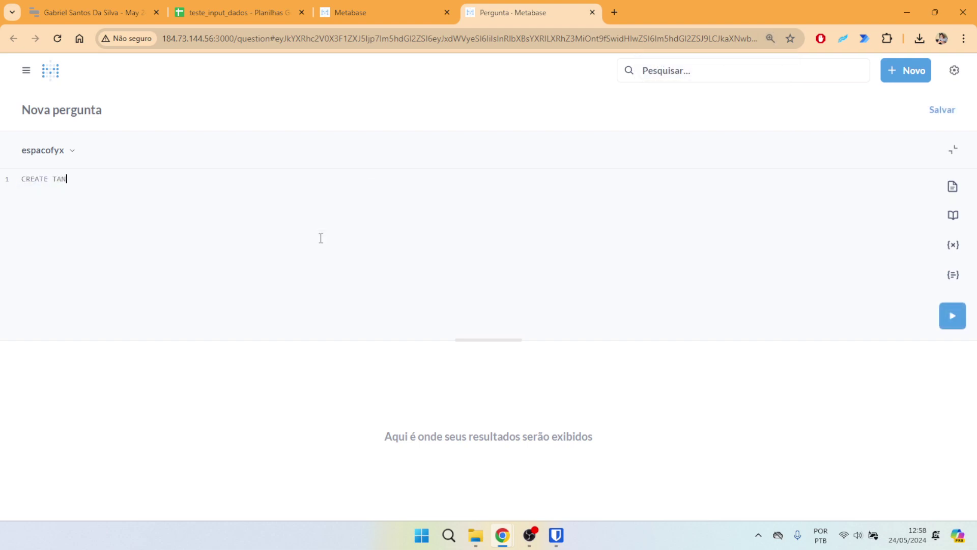
{"action": "type", "text": "campanhas ("}
Copy the four column headers from the spreadsheet and paste them into the statement.
{"action": "left_click", "coordinate": [294, 7]}
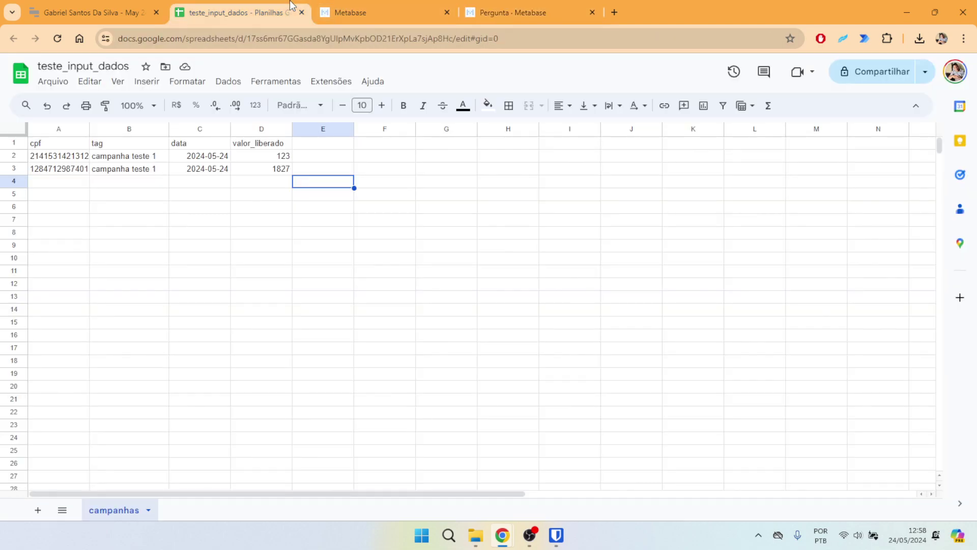
{"action": "left_click", "coordinate": [58, 142]}
{"action": "left_click_drag", "start_coordinate": [57, 142], "coordinate": [268, 142]}
{"action": "key", "text": "ctrl+c"}
{"action": "left_click", "coordinate": [520, 7]}
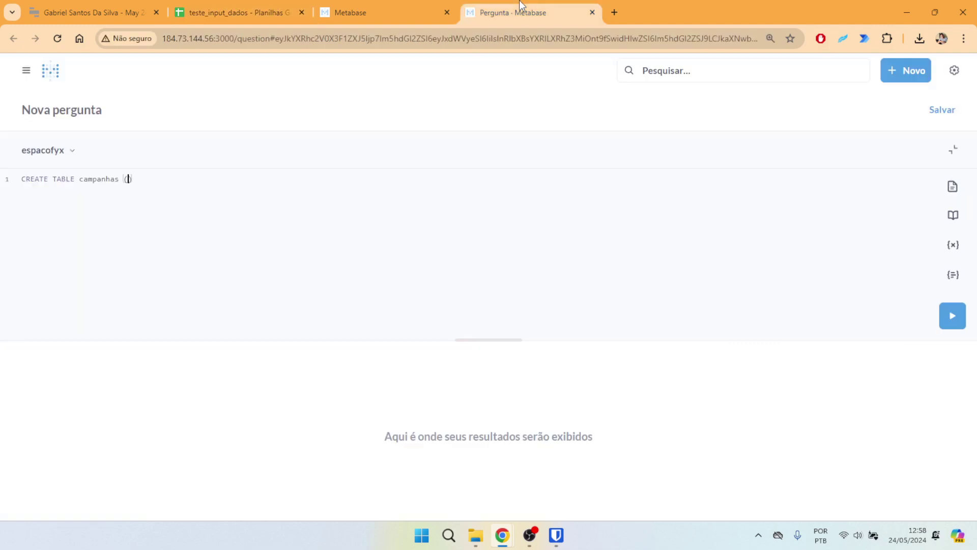
{"action": "key", "text": "ctrl+v"}
Add column types: cpf varchar(128), tag varchar(256), data date, valor_liberado float.
{"action": "type", "text": "varchar"}
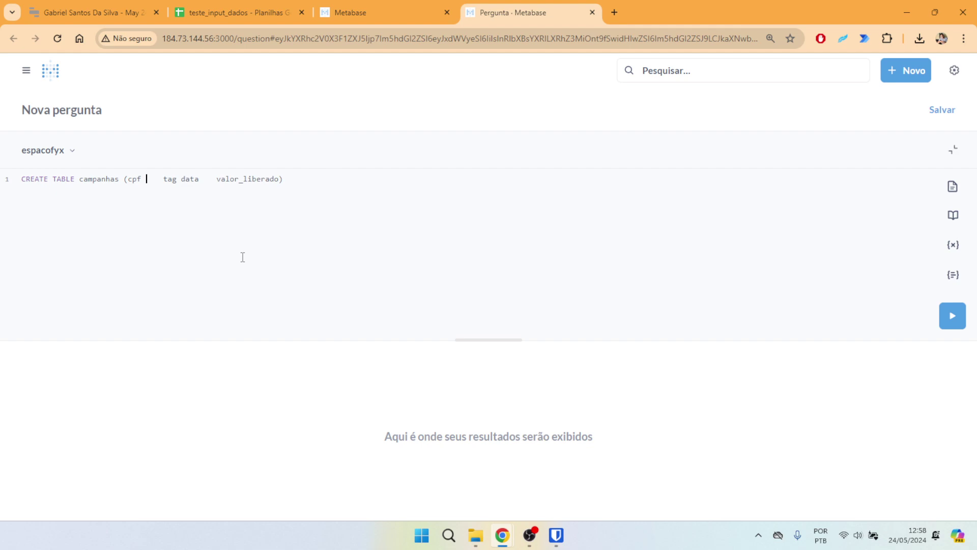
{"action": "type", "text": "()"}
{"action": "type", "text": "128"}
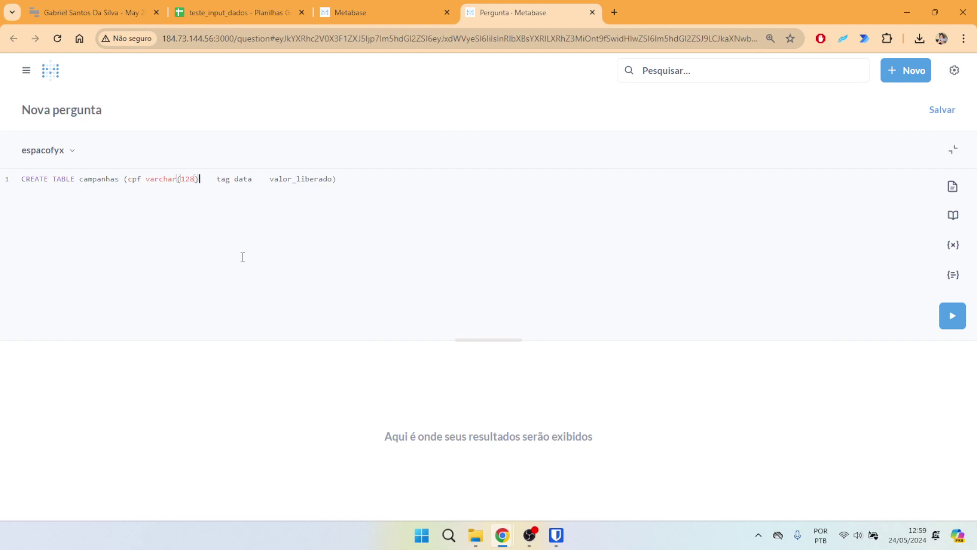
{"action": "type", "text": ","}
{"action": "key", "text": "Left"}
{"action": "key", "text": "BackSpace"}
{"action": "type", "text": "varchar("}
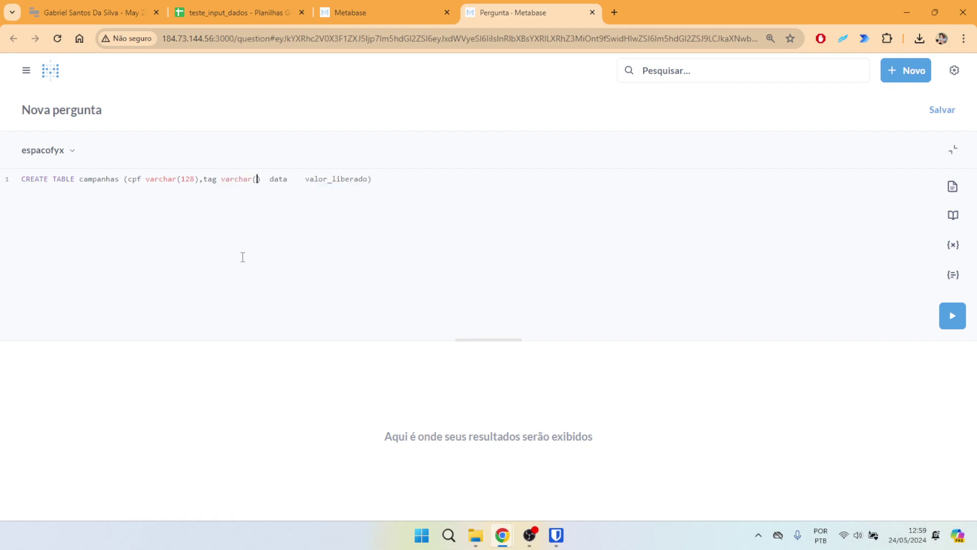
{"action": "type", "text": "256"}
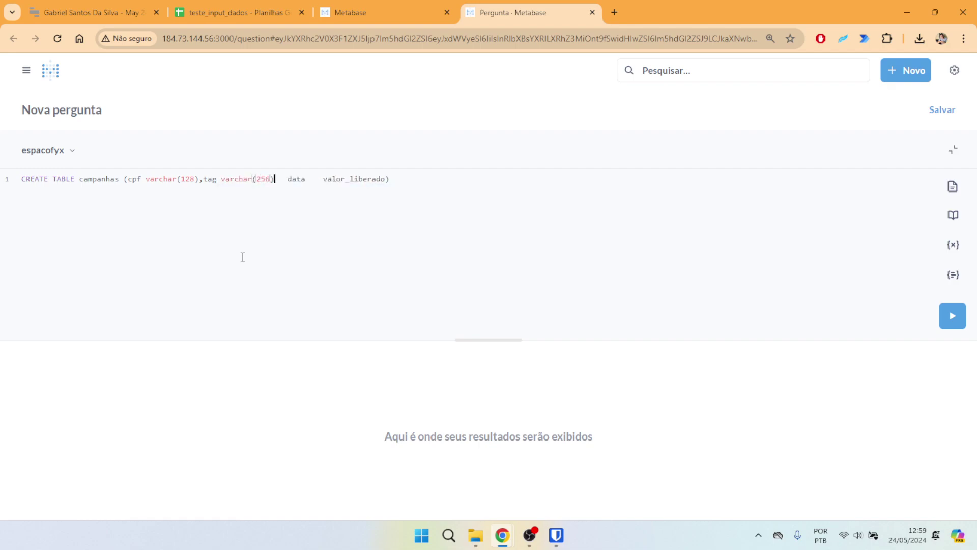
{"action": "key", "text": "Right"}
{"action": "key", "text": "Right"}
{"action": "type", "text": "date,"}
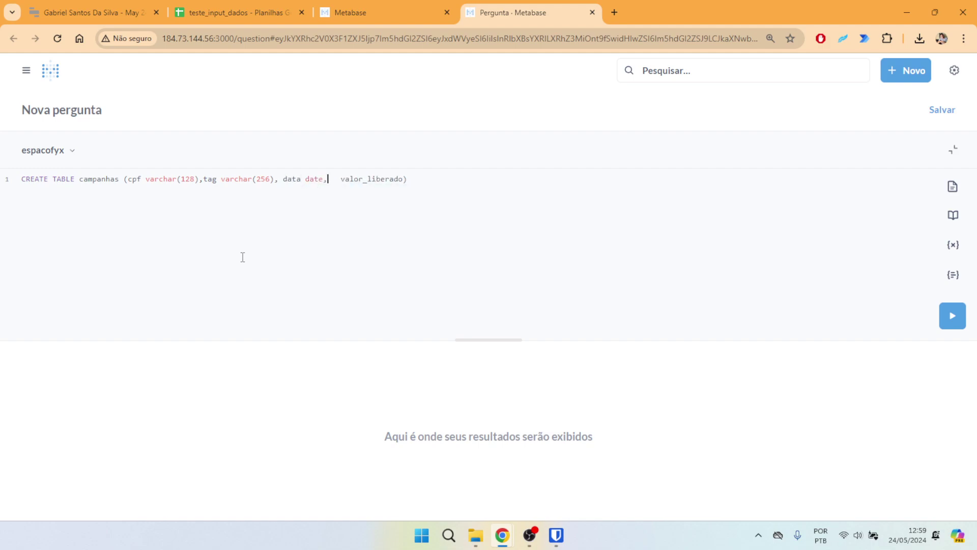
{"action": "type", "text": "  float"}
Run the CREATE TABLE query and resync the espacofyx schema and field values in Admin.
{"action": "key", "text": "ctrl+Return"}
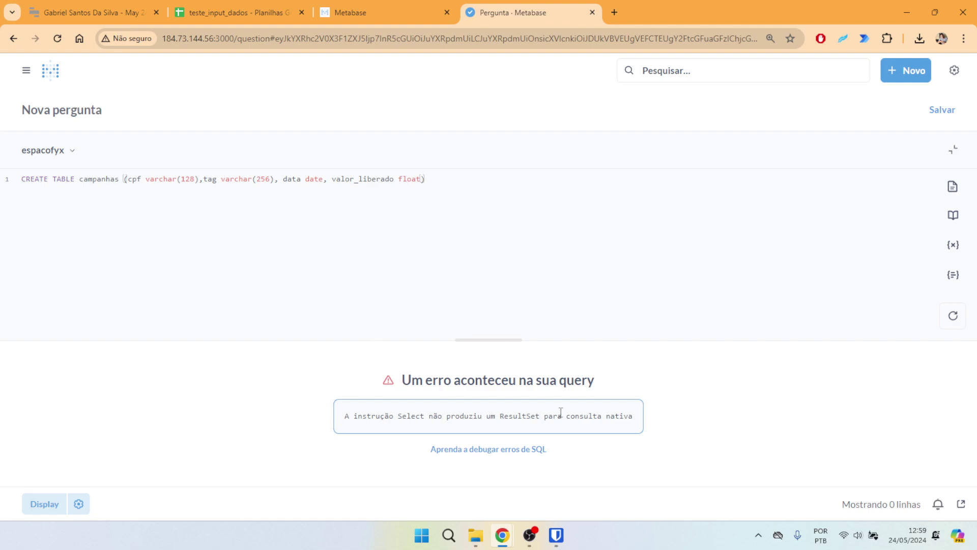
{"action": "left_click", "coordinate": [954, 70]}
{"action": "left_click", "coordinate": [890, 133]}
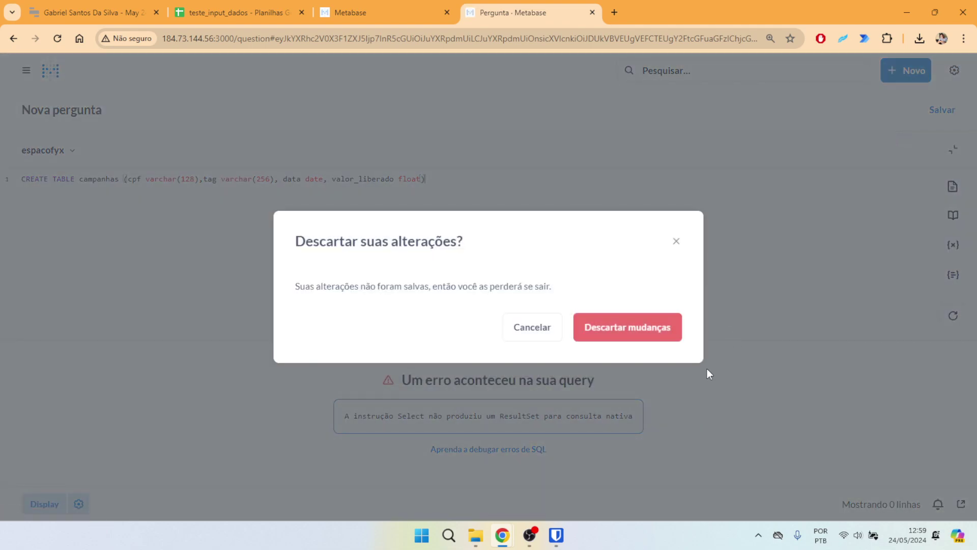
{"action": "left_click", "coordinate": [630, 332]}
{"action": "left_click", "coordinate": [321, 77]}
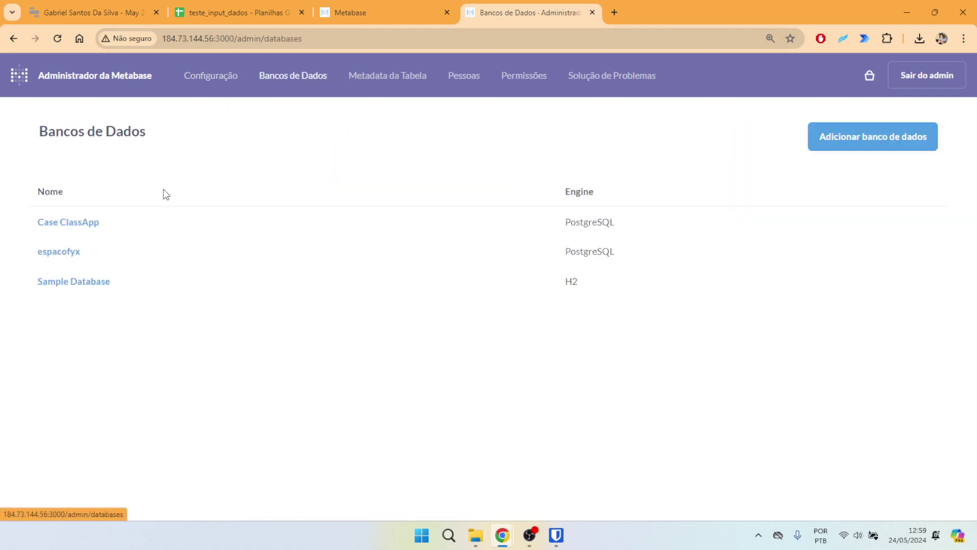
{"action": "left_click", "coordinate": [65, 253]}
{"action": "left_click", "coordinate": [591, 201]}
{"action": "left_click", "coordinate": [597, 248]}
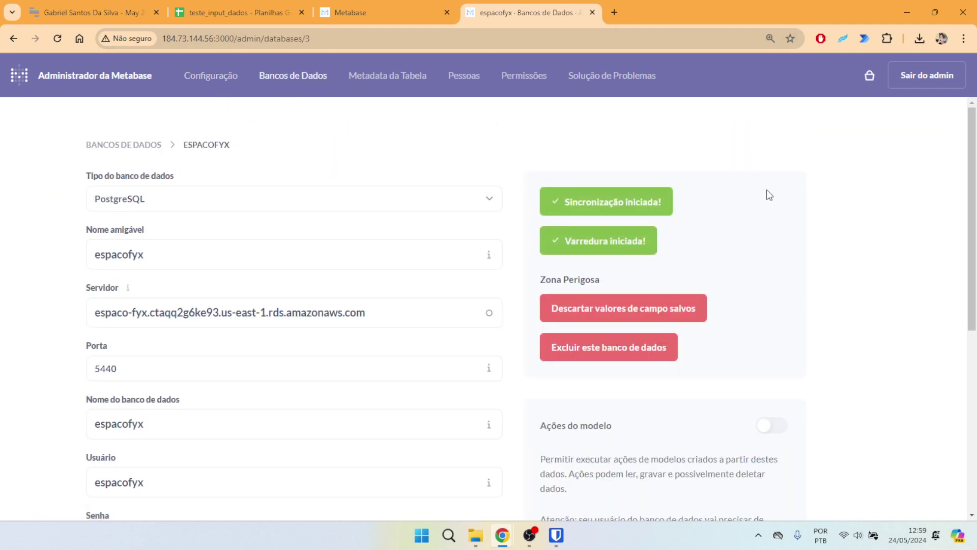
Open the new, empty Campanhas table under espacofyx in Explorar dados.
{"action": "left_click", "coordinate": [932, 86]}
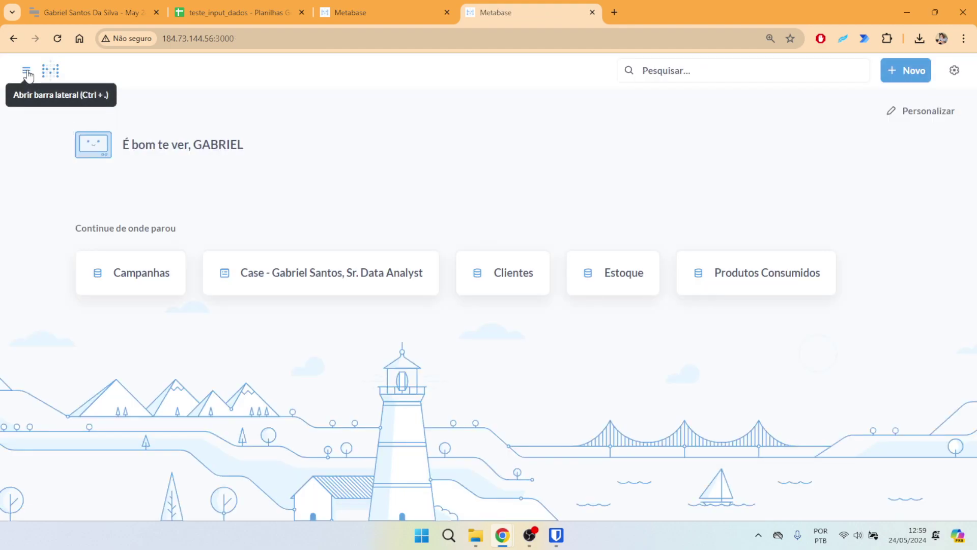
{"action": "left_click", "coordinate": [27, 75]}
{"action": "left_click", "coordinate": [69, 133]}
{"action": "left_click", "coordinate": [600, 196]}
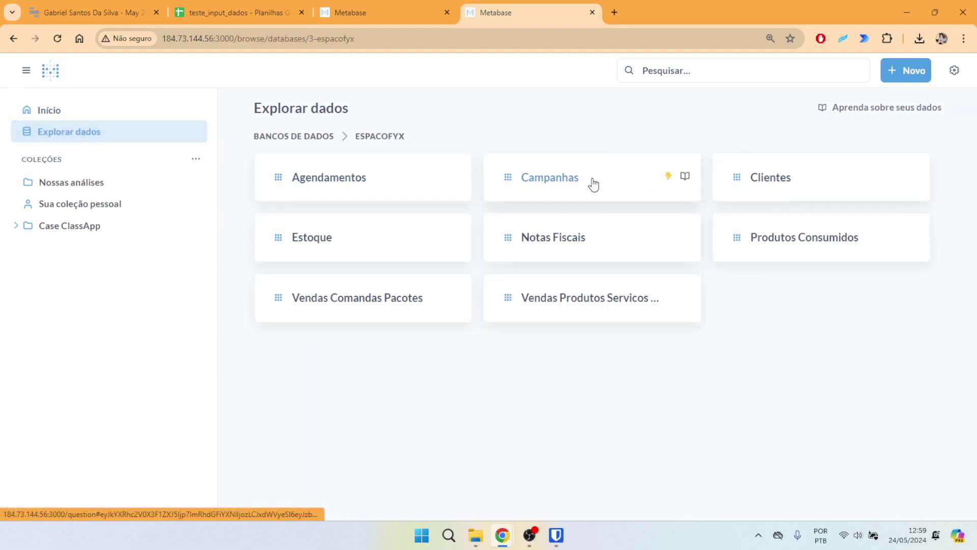
{"action": "left_click", "coordinate": [594, 184]}
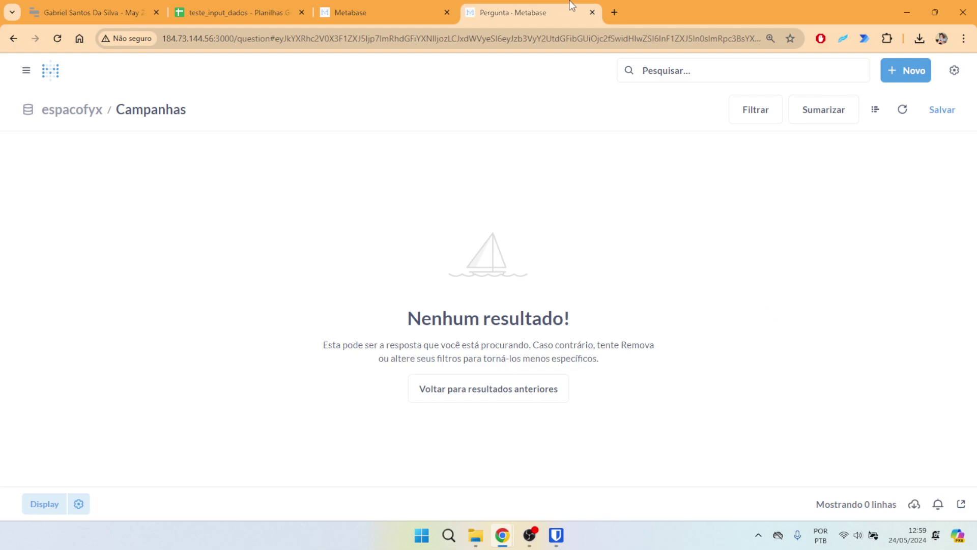
{"action": "left_click", "coordinate": [57, 4]}
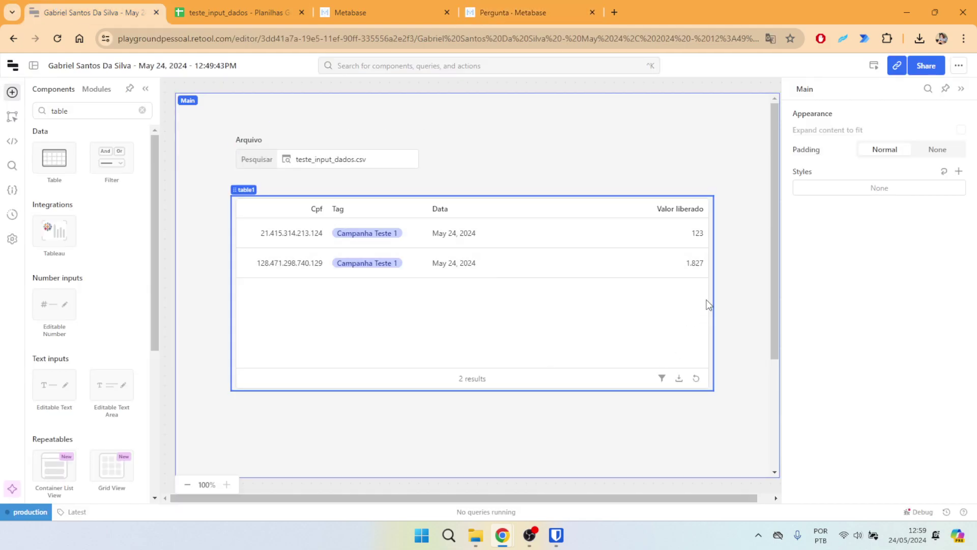
Find Button in the Components panel and place a widened button below table1.
{"action": "scroll", "coordinate": [112, 203], "scroll_direction": "down", "scroll_amount": 5}
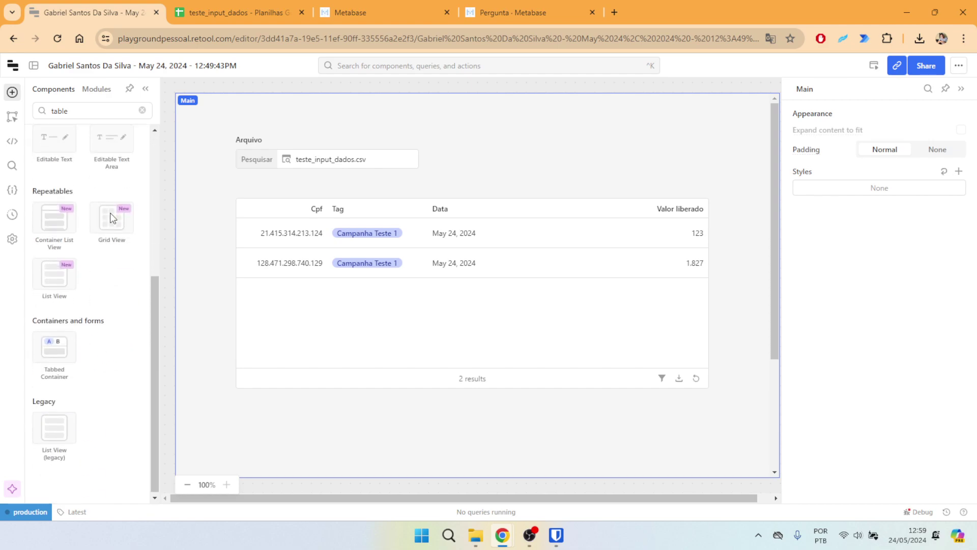
{"action": "scroll", "coordinate": [112, 218], "scroll_direction": "up", "scroll_amount": 5}
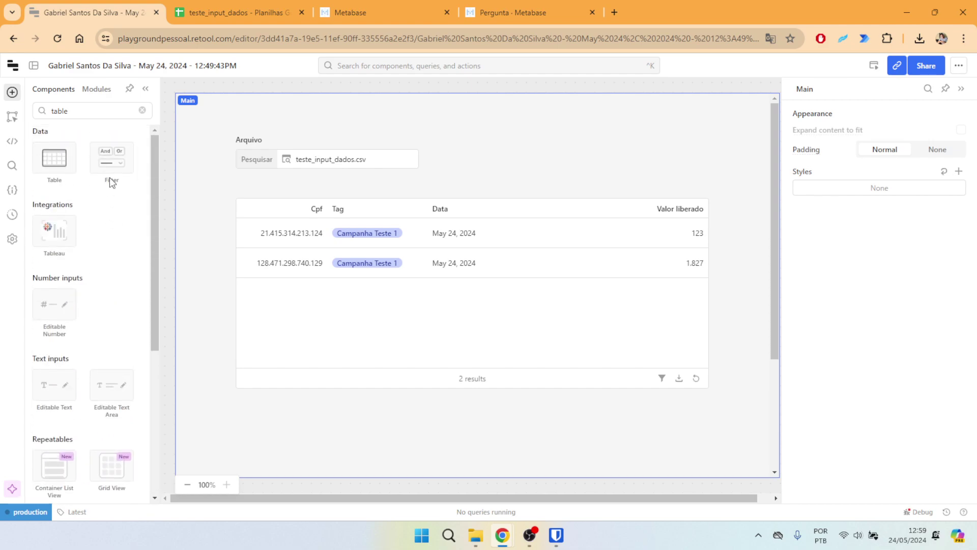
{"action": "left_click", "coordinate": [142, 111]}
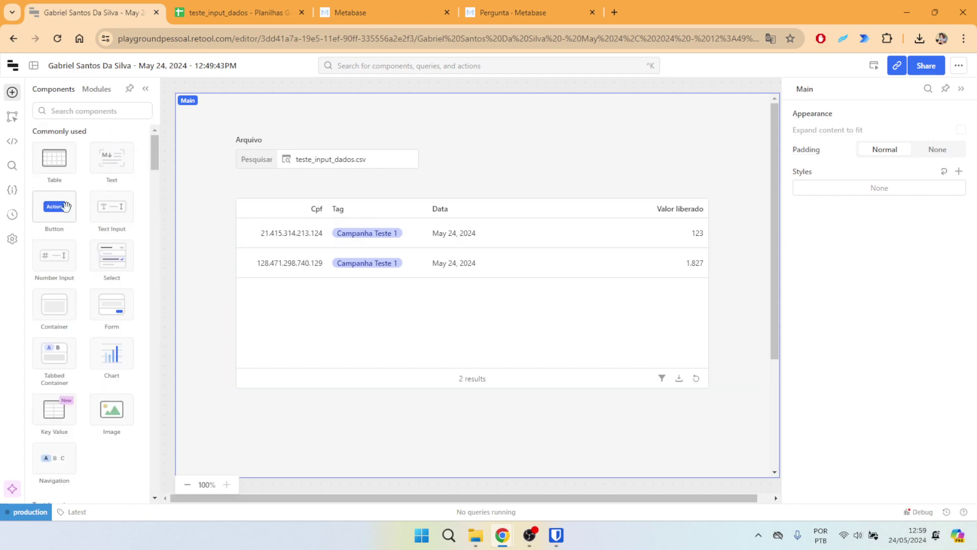
{"action": "left_click", "coordinate": [74, 113]}
{"action": "type", "text": "butt"}
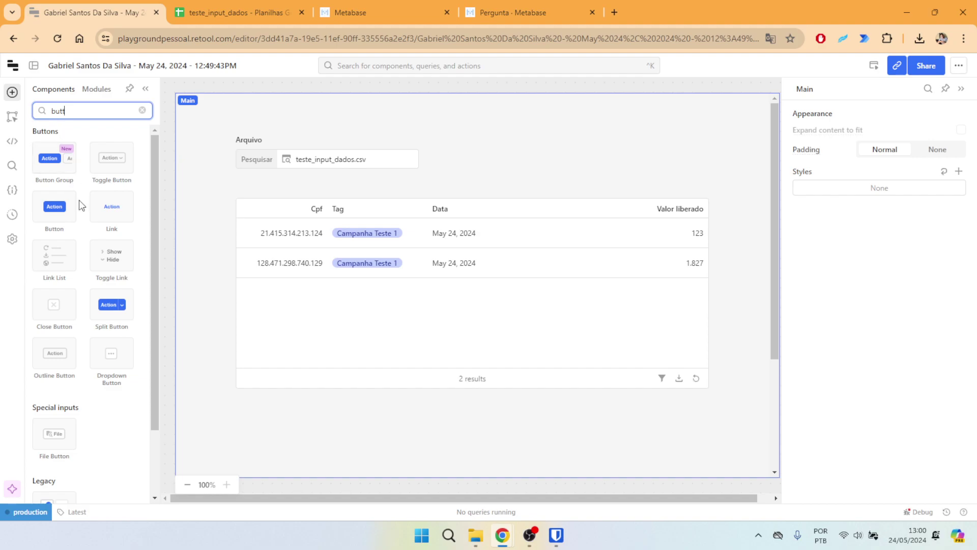
{"action": "left_click_drag", "start_coordinate": [67, 208], "coordinate": [267, 416]}
{"action": "left_click_drag", "start_coordinate": [326, 441], "coordinate": [403, 410]}
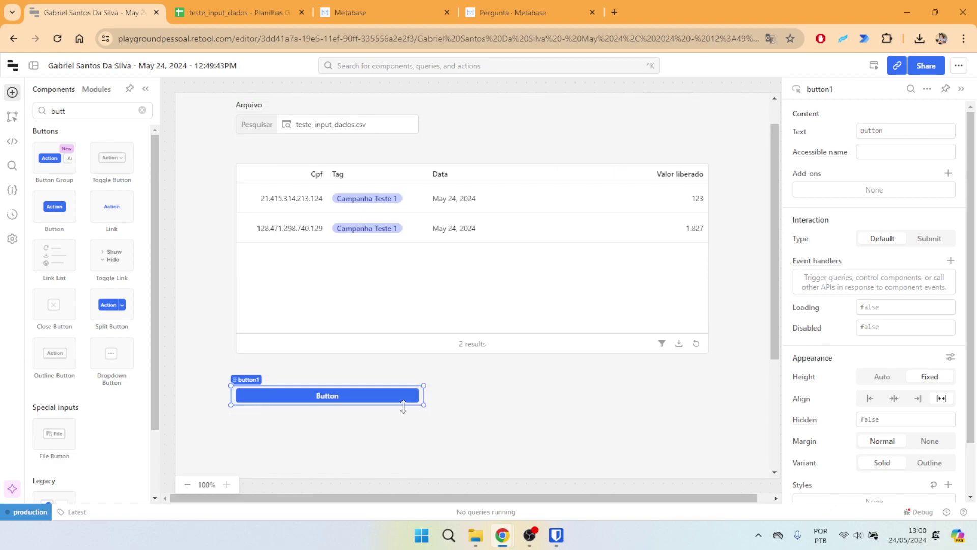
{"action": "left_click", "coordinate": [539, 414]}
Label the button 'Adicionar dados no banco' and adjust its size.
{"action": "scroll", "coordinate": [485, 423], "scroll_direction": "up", "scroll_amount": 1}
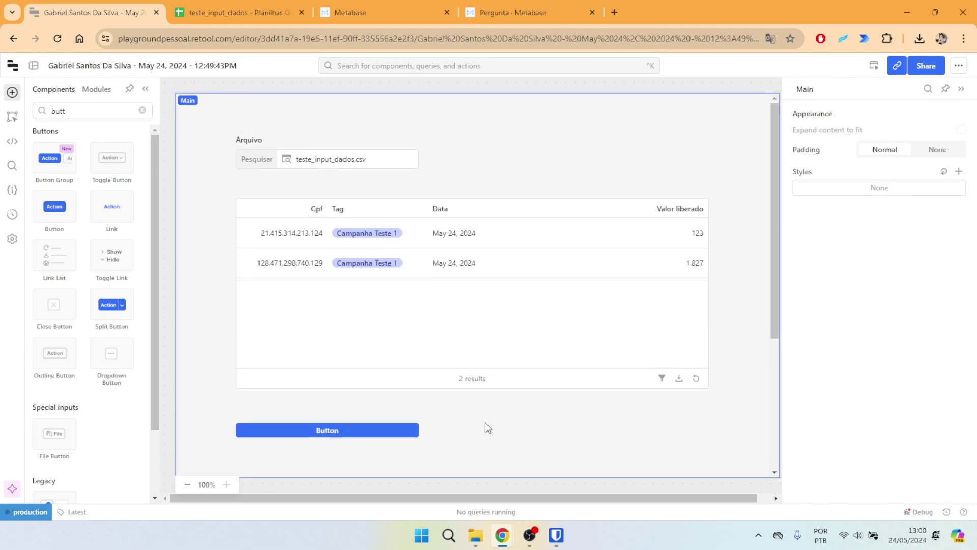
{"action": "left_click", "coordinate": [422, 432]}
{"action": "left_click", "coordinate": [886, 130]}
{"action": "key", "text": "BackSpace"}
{"action": "key", "text": "BackSpace"}
{"action": "key", "text": "BackSpace"}
{"action": "key", "text": "BackSpace"}
{"action": "key", "text": "BackSpace"}
{"action": "key", "text": "BackSpace"}
{"action": "type", "text": "Adicionar da"}
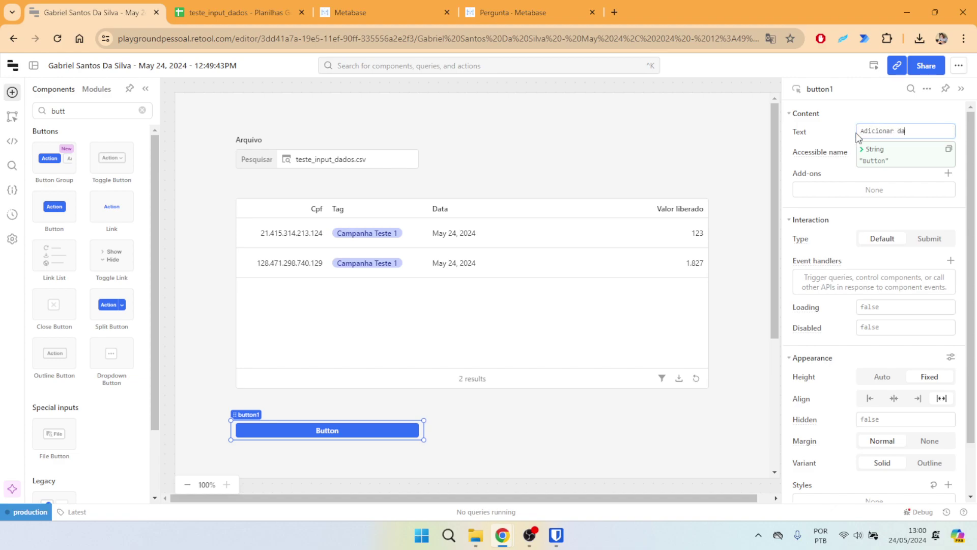
{"action": "type", "text": "dos no banco"}
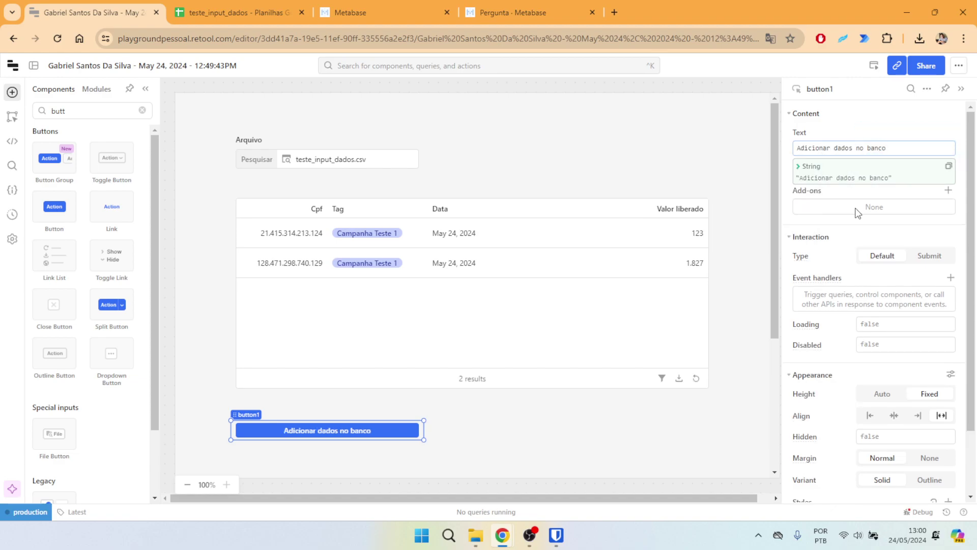
{"action": "left_click", "coordinate": [680, 431]}
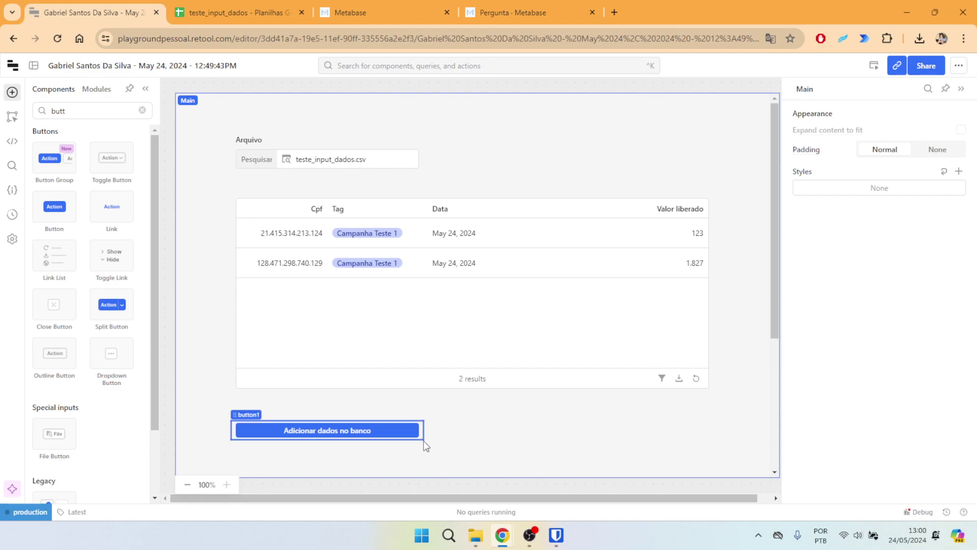
{"action": "left_click_drag", "start_coordinate": [421, 436], "coordinate": [423, 360]}
{"action": "left_click", "coordinate": [598, 390]}
{"action": "scroll", "coordinate": [601, 397], "scroll_direction": "up", "scroll_amount": 2}
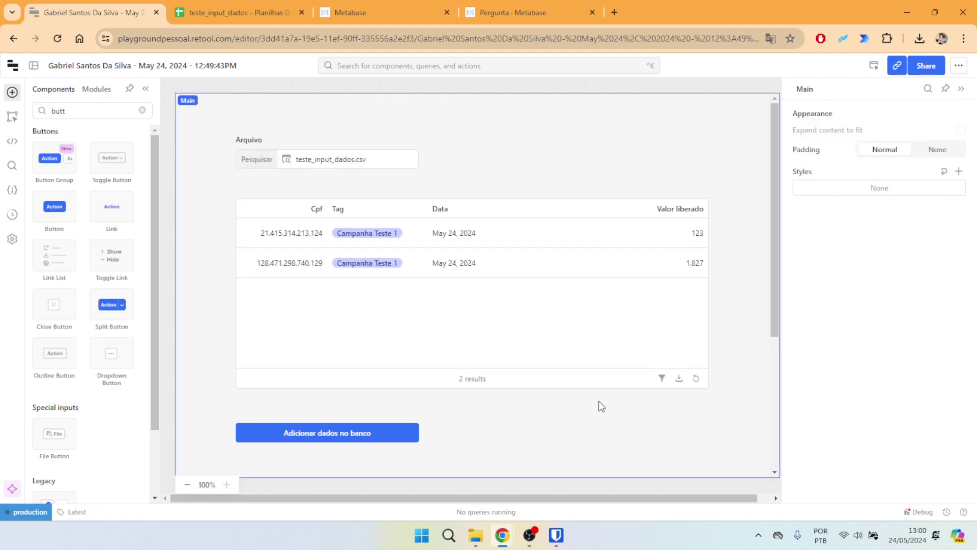
Give button1 a click handler that uses Control query to run a new query, button1ClickHandler.
{"action": "left_click", "coordinate": [422, 435]}
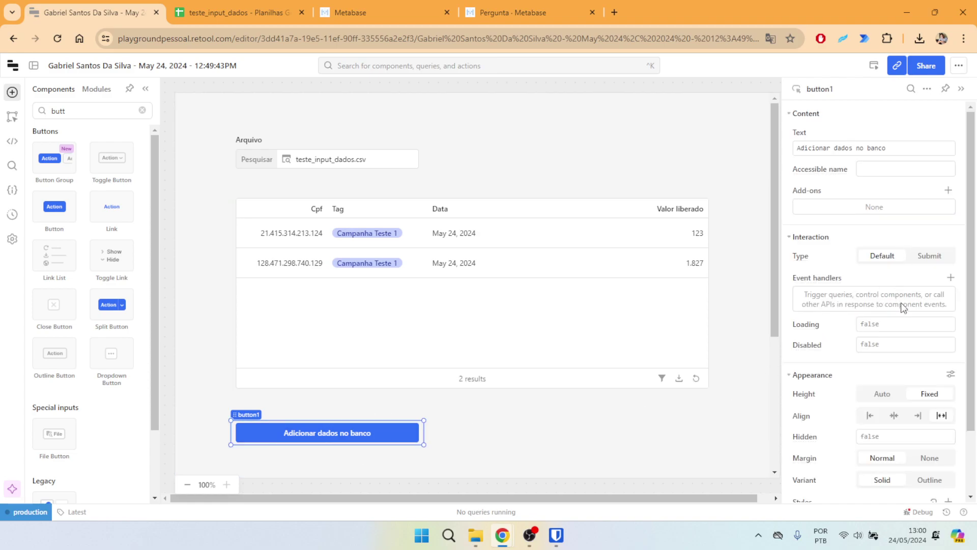
{"action": "scroll", "coordinate": [896, 301], "scroll_direction": "down", "scroll_amount": 2}
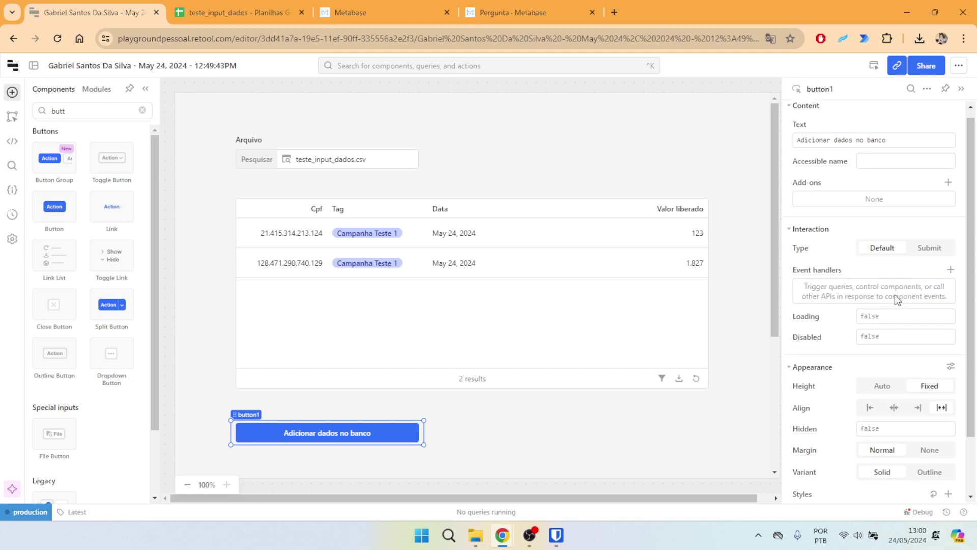
{"action": "scroll", "coordinate": [894, 282], "scroll_direction": "up", "scroll_amount": 2}
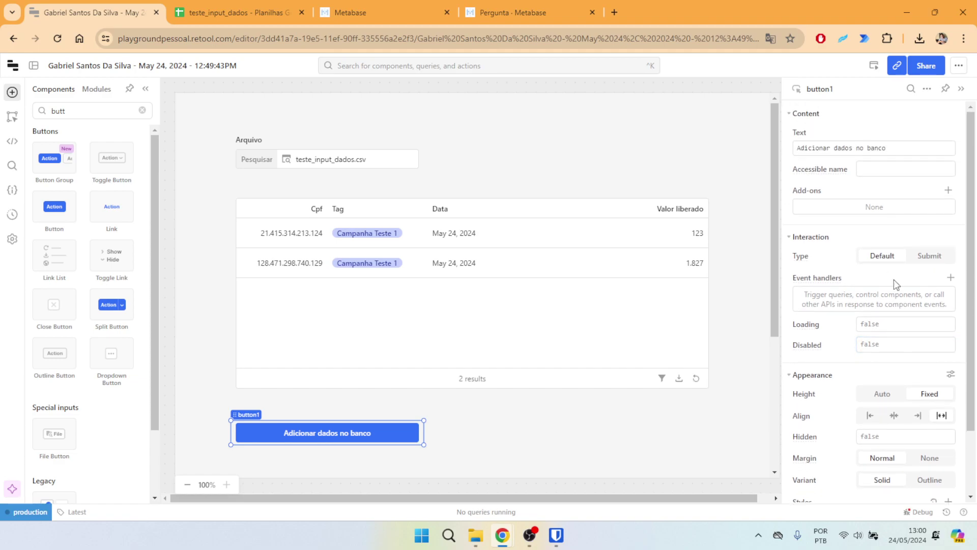
{"action": "scroll", "coordinate": [895, 279], "scroll_direction": "down", "scroll_amount": 2}
{"action": "scroll", "coordinate": [911, 285], "scroll_direction": "up", "scroll_amount": 2}
{"action": "left_click", "coordinate": [950, 278]}
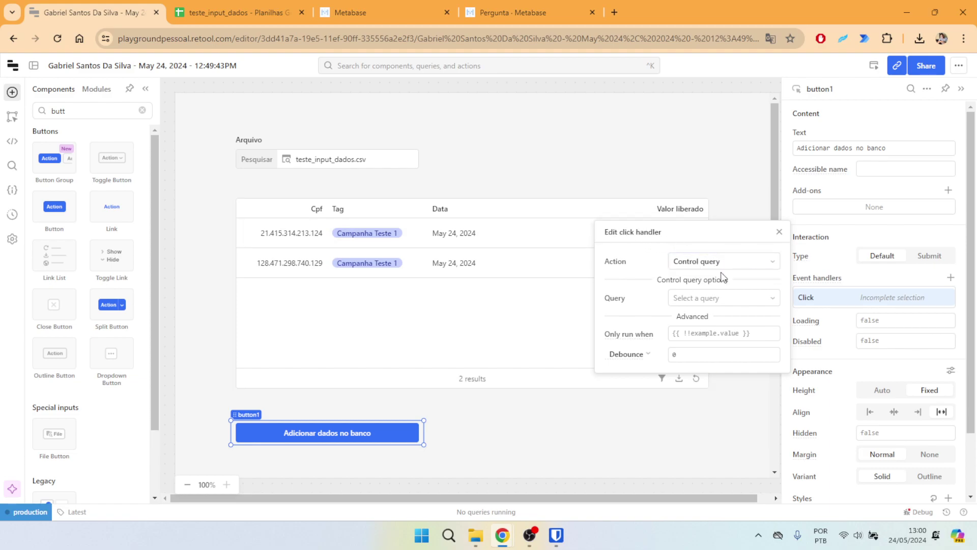
{"action": "left_click", "coordinate": [705, 261]}
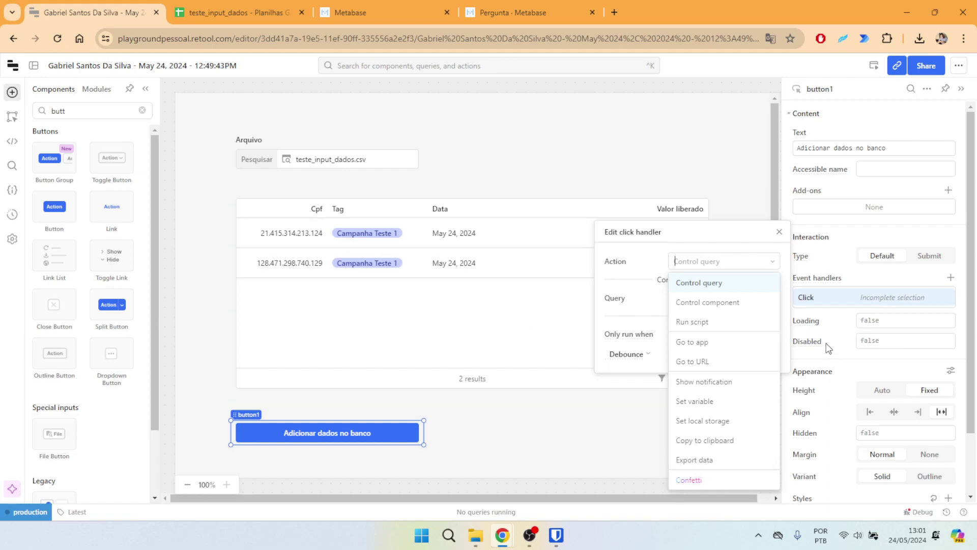
{"action": "left_click", "coordinate": [716, 285]}
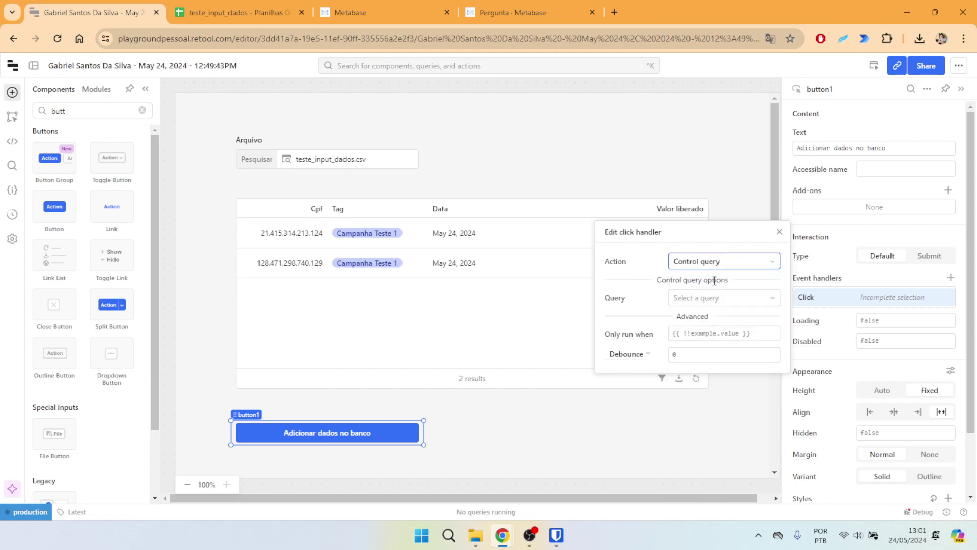
{"action": "left_click", "coordinate": [712, 300]}
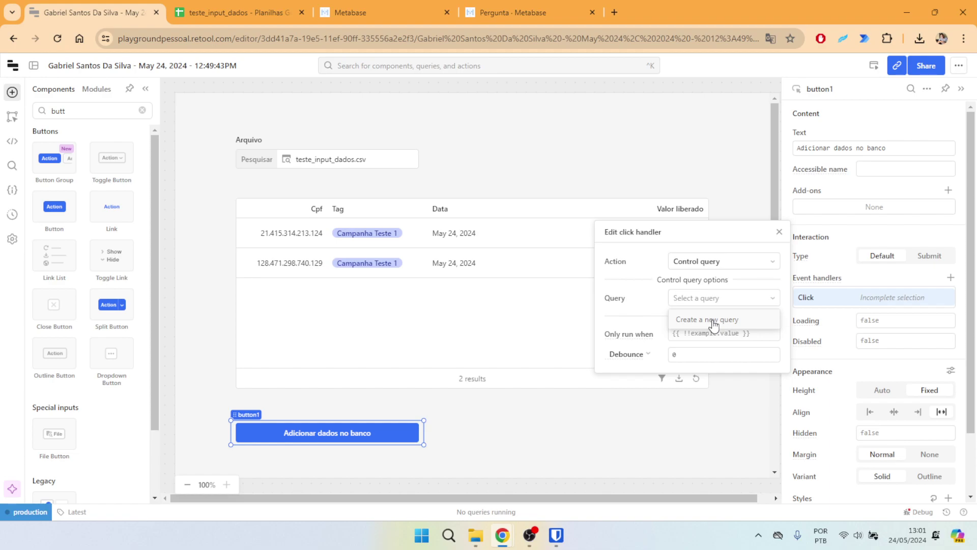
{"action": "left_click", "coordinate": [714, 321]}
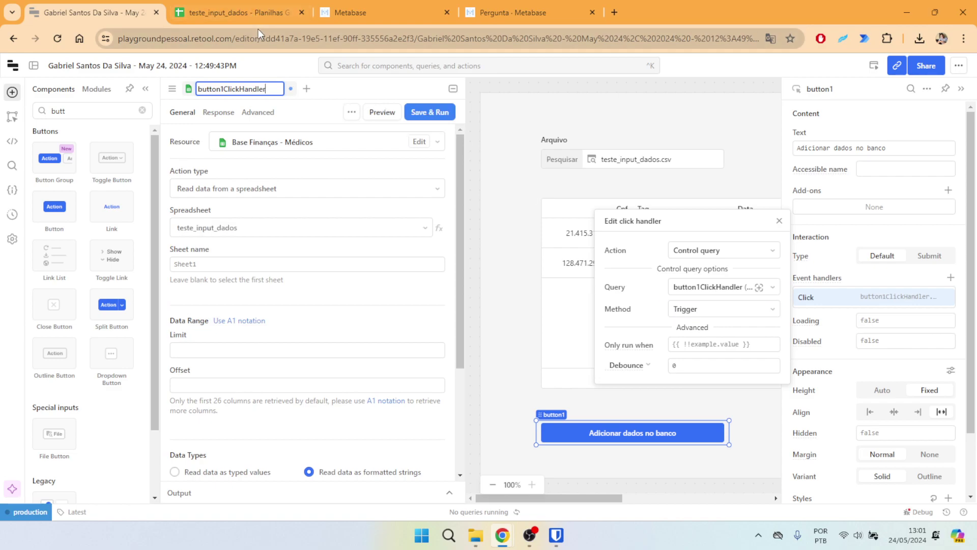
Close the new query's editor, discarding its unsaved changes.
{"action": "scroll", "coordinate": [251, 168], "scroll_direction": "down", "scroll_amount": 3}
{"action": "scroll", "coordinate": [192, 149], "scroll_direction": "up", "scroll_amount": 3}
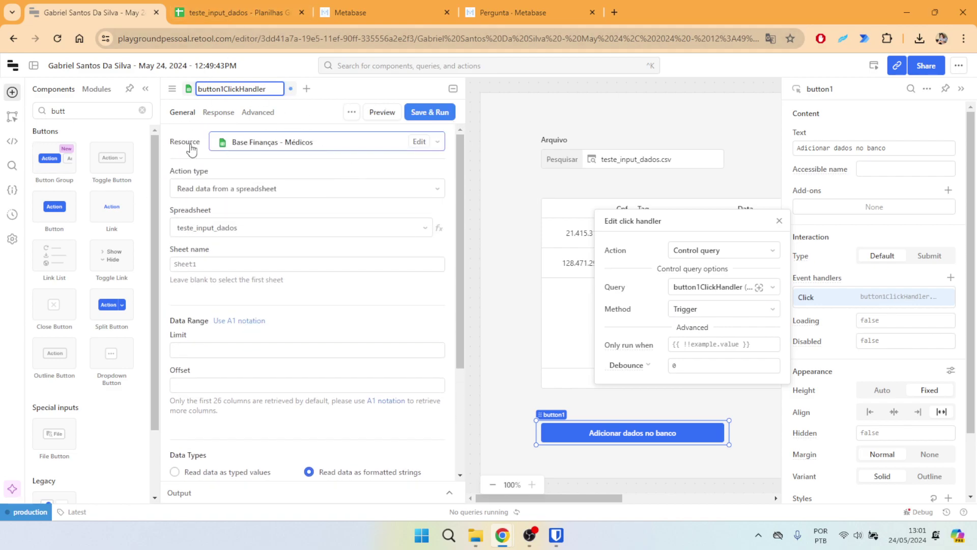
{"action": "left_click", "coordinate": [291, 89]}
{"action": "left_click", "coordinate": [539, 130]}
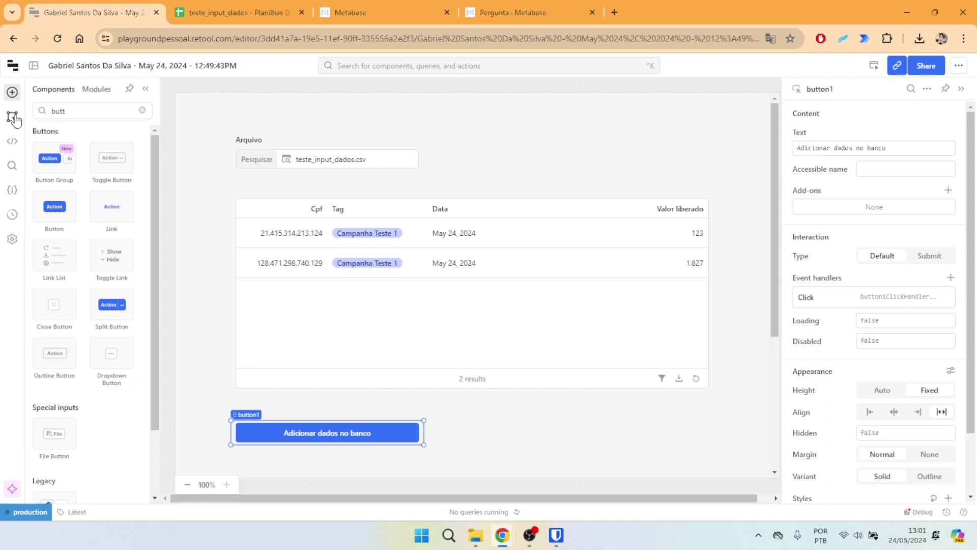
Add a new resource query, query2, and start a new PostgreSQL resource for it.
{"action": "left_click", "coordinate": [14, 142]}
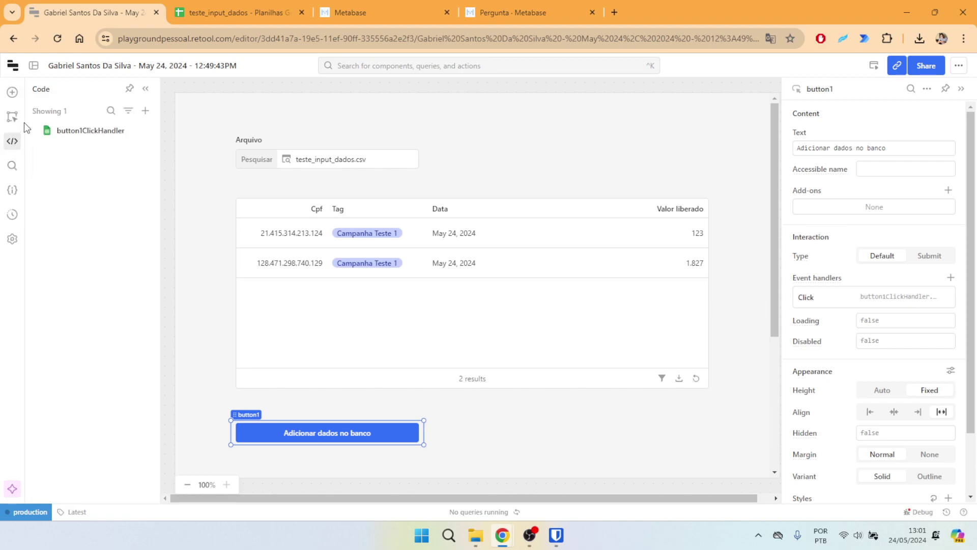
{"action": "left_click", "coordinate": [146, 113]}
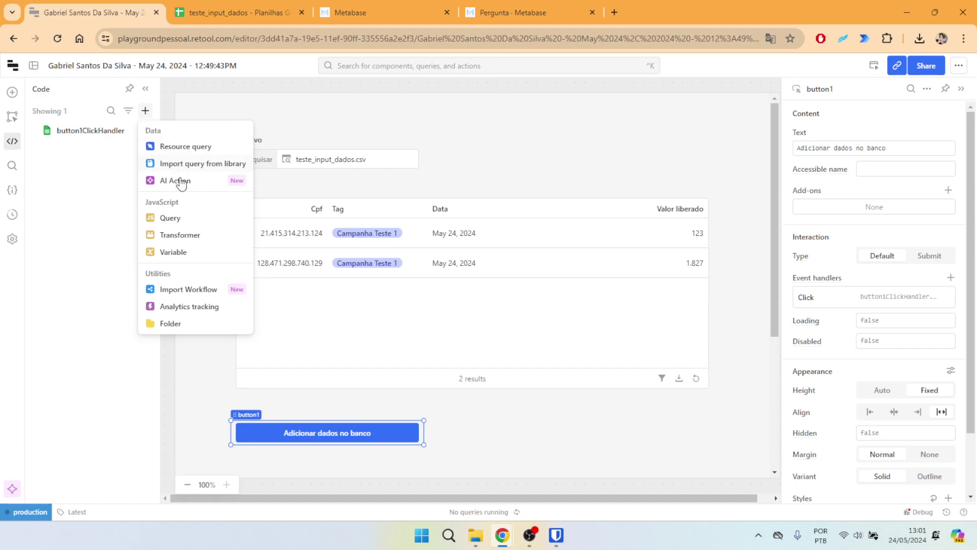
{"action": "left_click", "coordinate": [186, 147]}
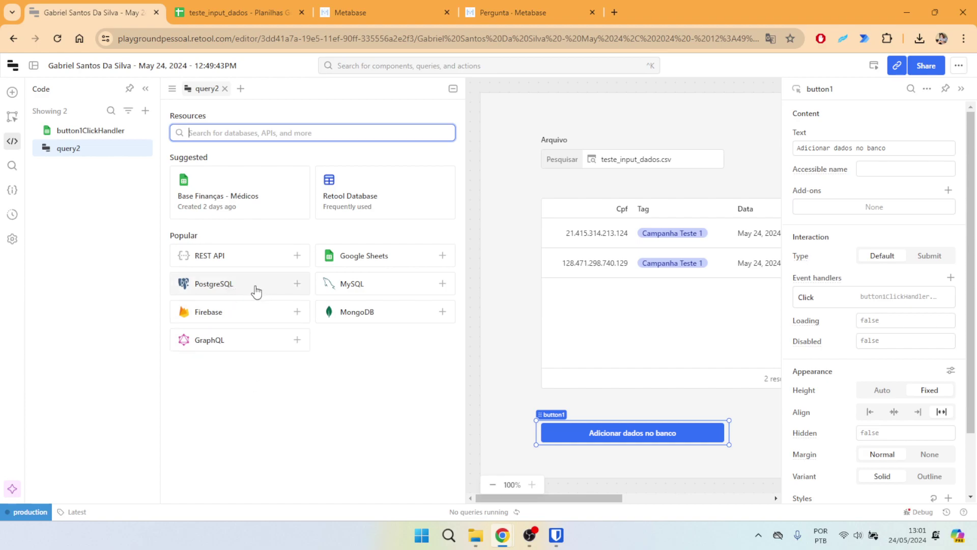
{"action": "left_click", "coordinate": [241, 284]}
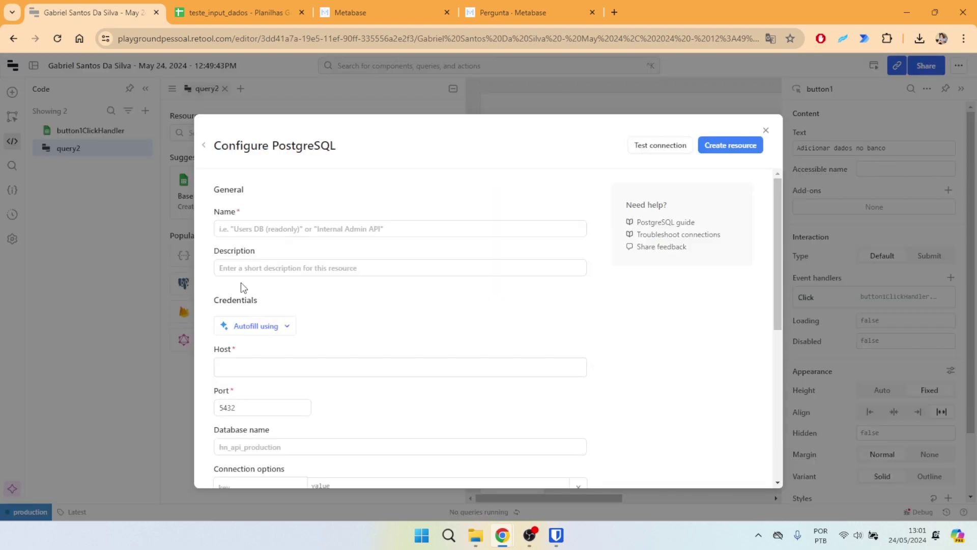
{"action": "scroll", "coordinate": [456, 284], "scroll_direction": "down", "scroll_amount": 10}
{"action": "scroll", "coordinate": [344, 285], "scroll_direction": "up", "scroll_amount": 10}
{"action": "scroll", "coordinate": [345, 285], "scroll_direction": "down", "scroll_amount": 10}
{"action": "scroll", "coordinate": [334, 275], "scroll_direction": "up", "scroll_amount": 10}
Name the resource Teste and reach the empty Host field, then go to Metabase's Campanhas tab.
{"action": "left_click", "coordinate": [308, 228]}
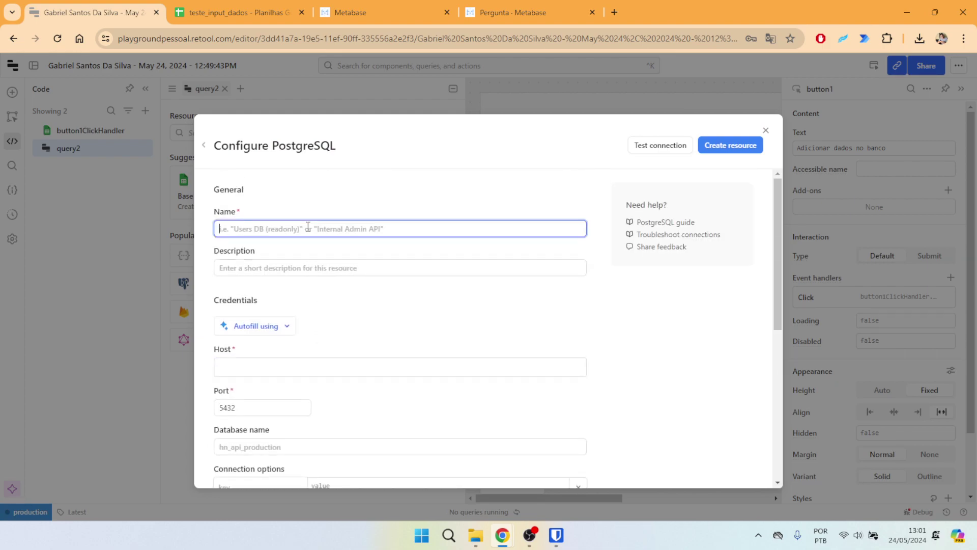
{"action": "type", "text": "Teste"}
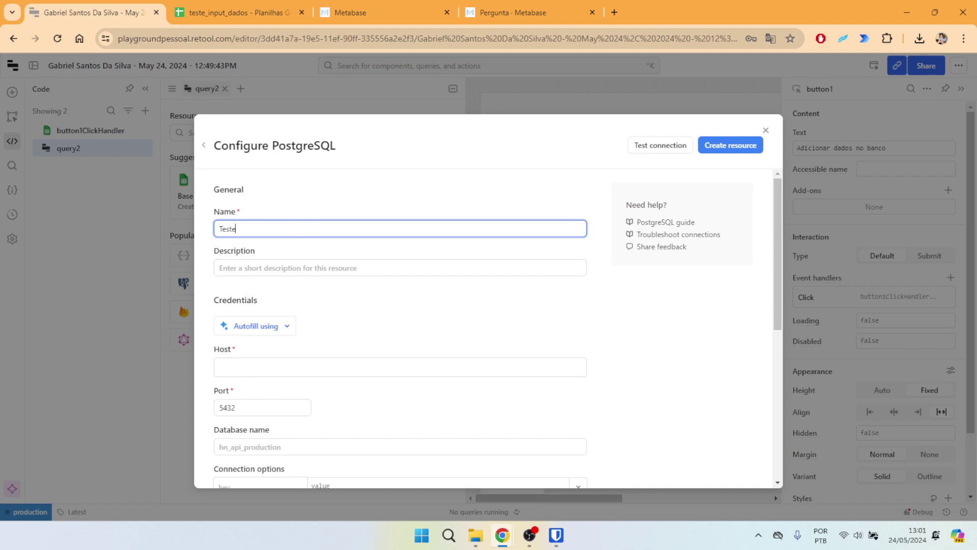
{"action": "key", "text": "alt+Tab"}
{"action": "left_click", "coordinate": [346, 268]}
{"action": "scroll", "coordinate": [346, 267], "scroll_direction": "down", "scroll_amount": 3}
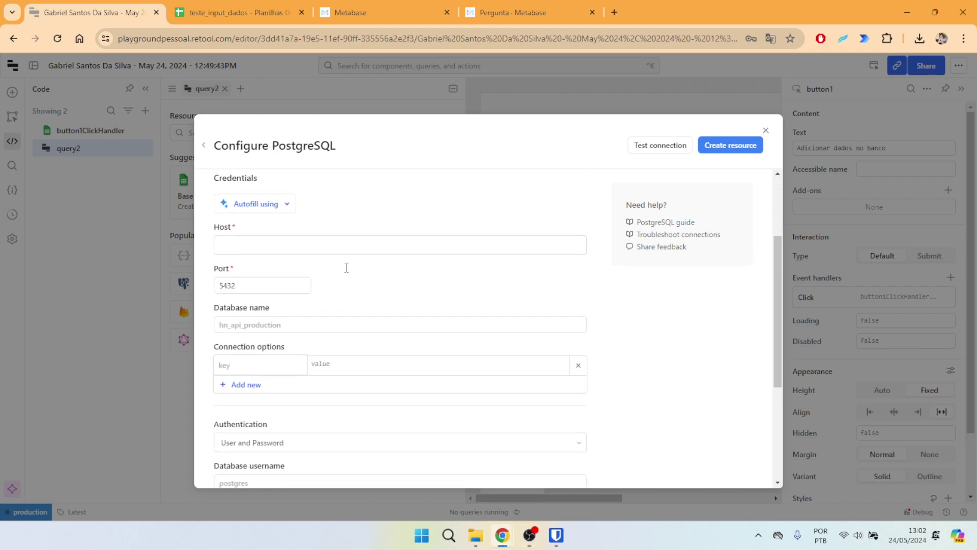
{"action": "left_click", "coordinate": [392, 247]}
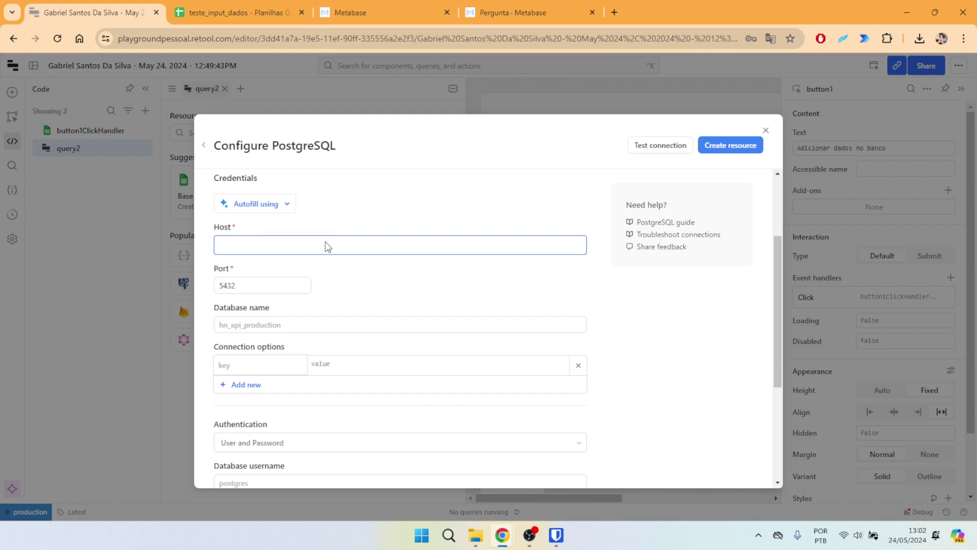
{"action": "left_click_drag", "start_coordinate": [240, 229], "coordinate": [262, 236]}
{"action": "left_click", "coordinate": [262, 240]}
{"action": "left_click", "coordinate": [541, 6]}
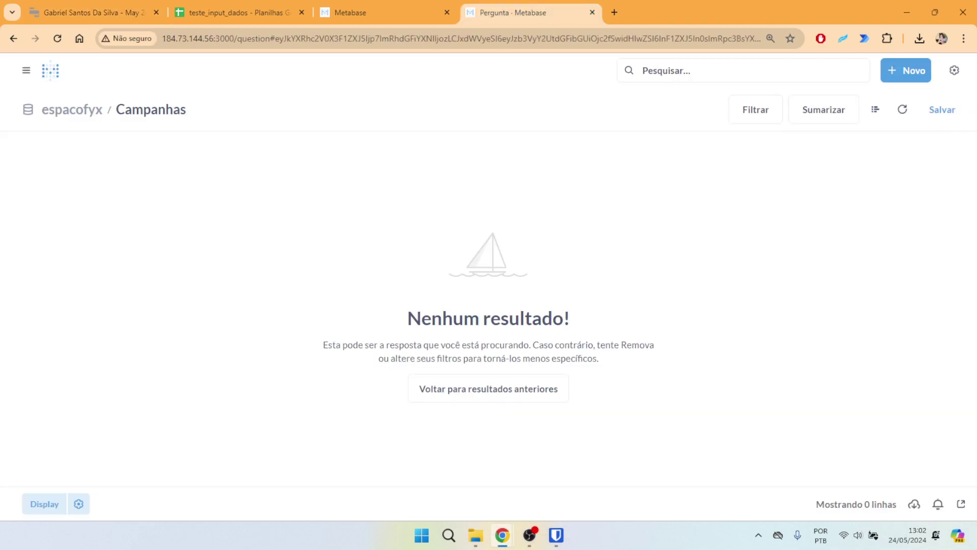
In Metabase admin, check the espacofyx database's port 5440, server address and password settings.
{"action": "left_click", "coordinate": [946, 80]}
{"action": "left_click", "coordinate": [885, 137]}
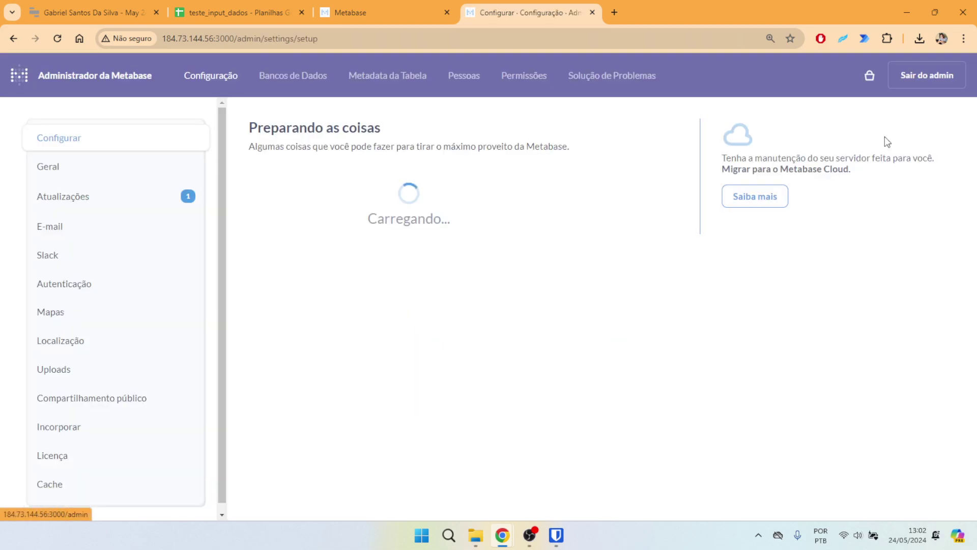
{"action": "left_click", "coordinate": [293, 76]}
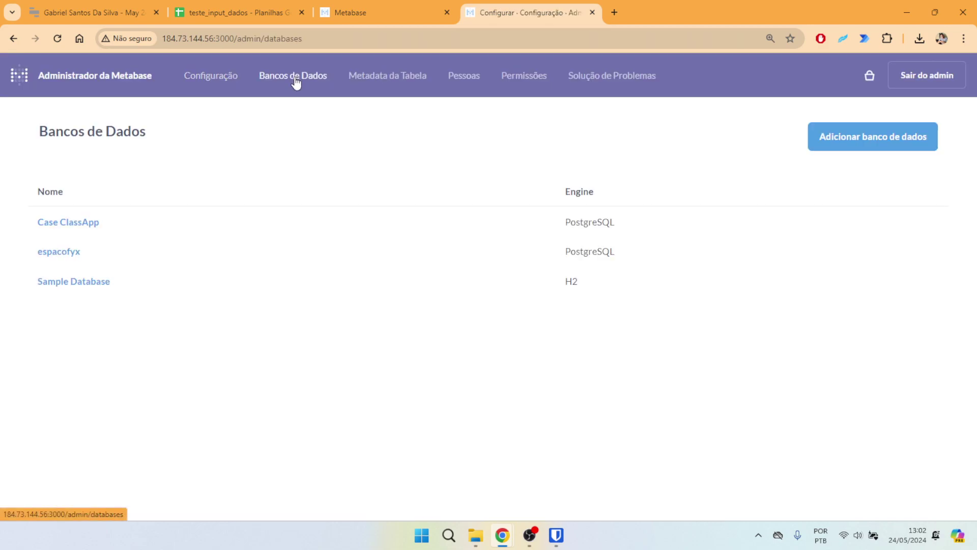
{"action": "left_click", "coordinate": [65, 253]}
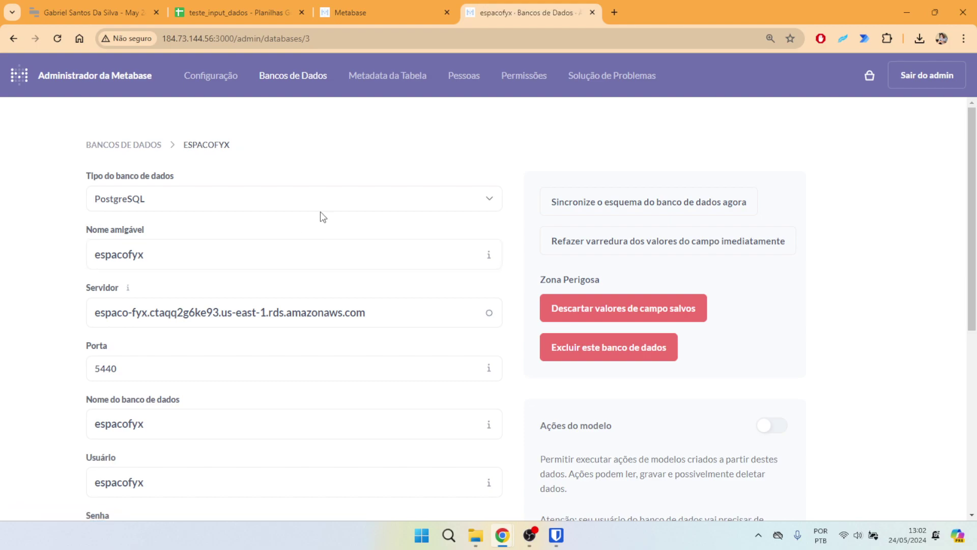
{"action": "scroll", "coordinate": [319, 219], "scroll_direction": "down", "scroll_amount": 3}
{"action": "scroll", "coordinate": [222, 196], "scroll_direction": "up", "scroll_amount": 1}
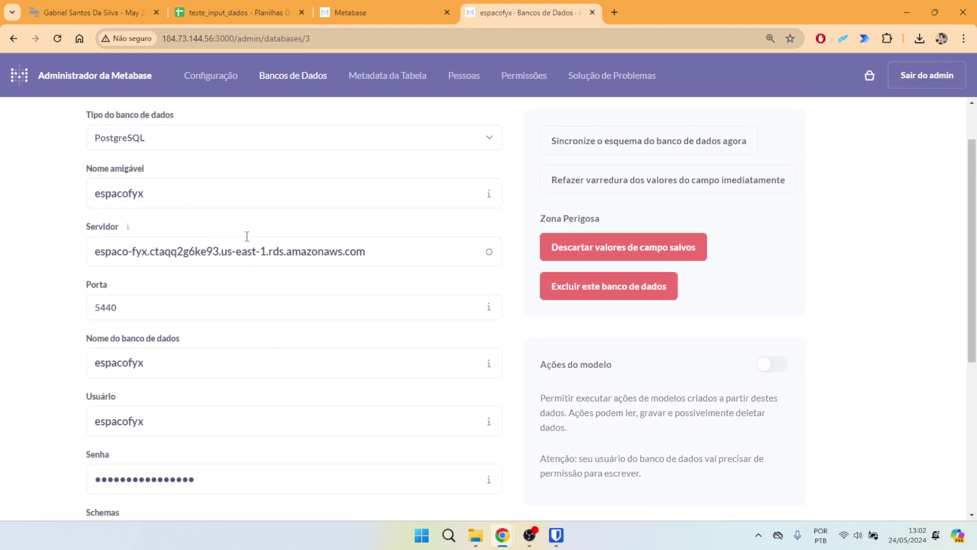
{"action": "scroll", "coordinate": [235, 240], "scroll_direction": "down", "scroll_amount": 2}
{"action": "scroll", "coordinate": [137, 239], "scroll_direction": "up", "scroll_amount": 1}
{"action": "left_click", "coordinate": [138, 246]}
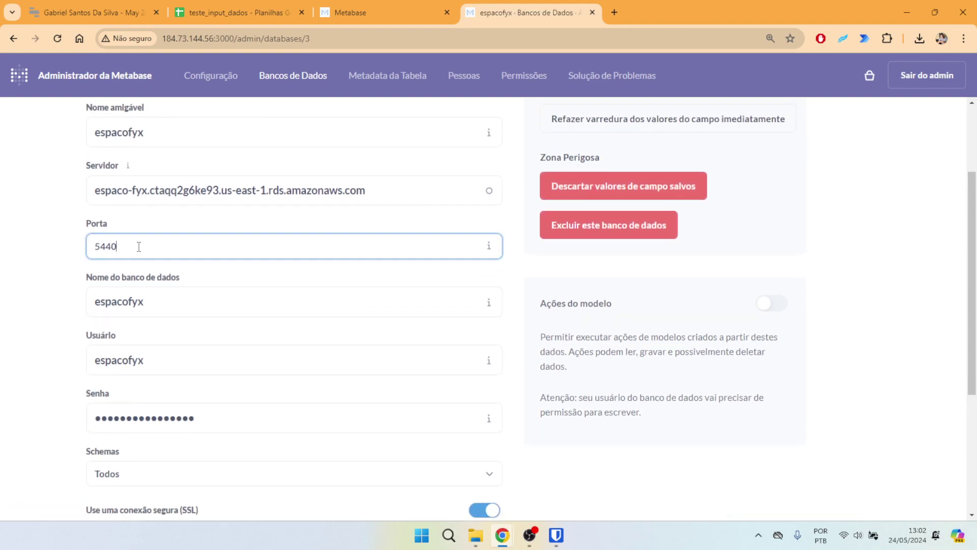
{"action": "left_click", "coordinate": [374, 192]}
{"action": "scroll", "coordinate": [345, 212], "scroll_direction": "down", "scroll_amount": 2}
{"action": "left_click", "coordinate": [247, 298]}
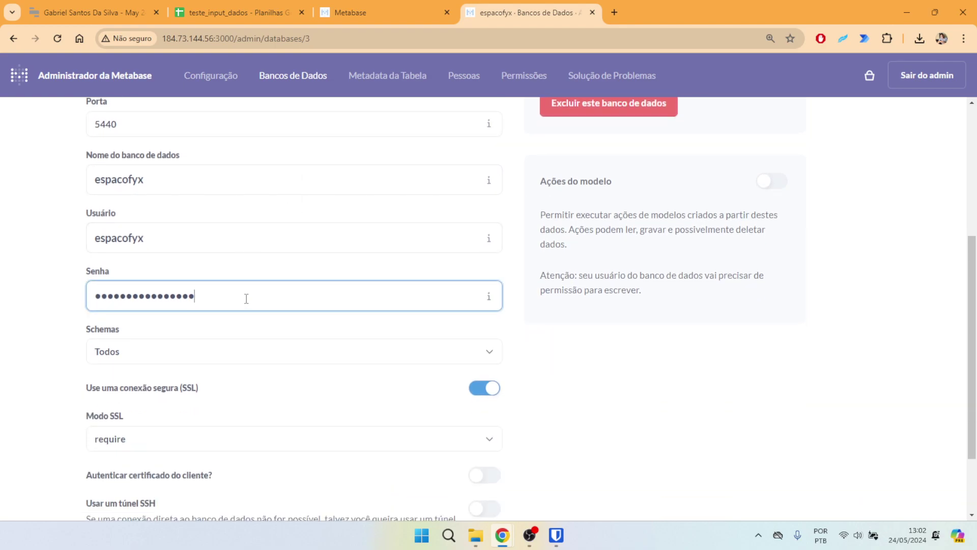
{"action": "scroll", "coordinate": [246, 298], "scroll_direction": "up", "scroll_amount": 2}
Copy the espacofyx server hostname into Retool's Host field.
{"action": "left_click", "coordinate": [205, 194]}
{"action": "key", "text": "ctrl+a"}
{"action": "key", "text": "ctrl+c"}
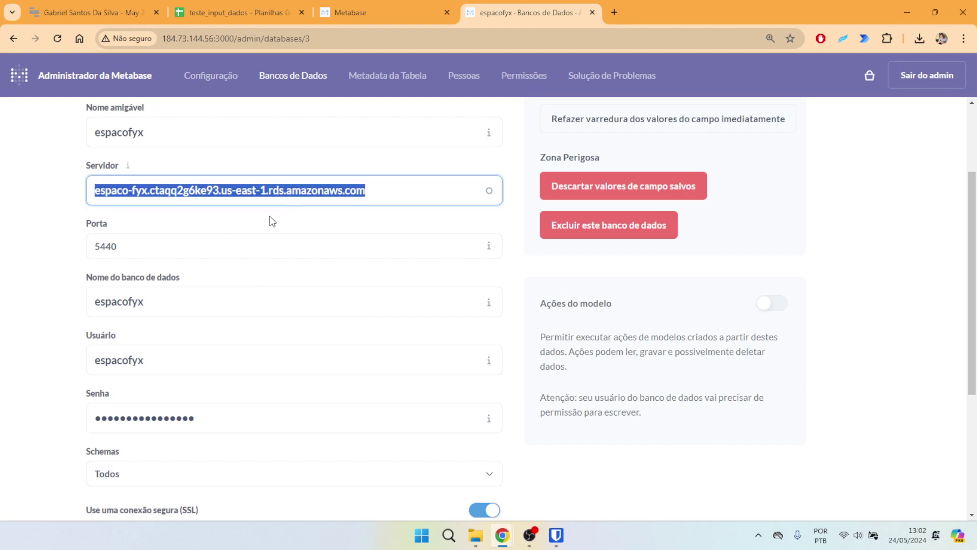
{"action": "left_click", "coordinate": [94, 13]}
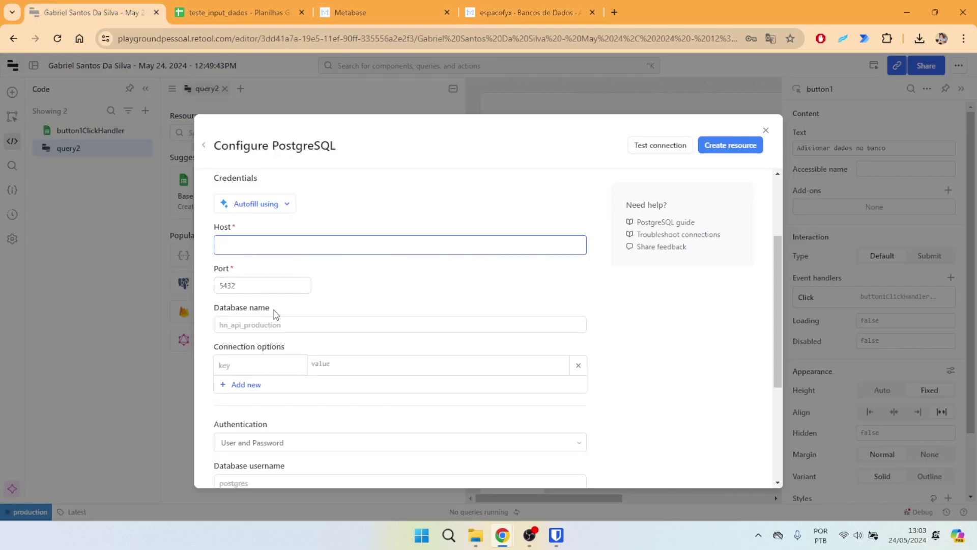
{"action": "scroll", "coordinate": [276, 315], "scroll_direction": "down", "scroll_amount": 1}
{"action": "key", "text": "ctrl+v"}
{"action": "scroll", "coordinate": [374, 261], "scroll_direction": "up", "scroll_amount": 1}
{"action": "left_click", "coordinate": [254, 283]}
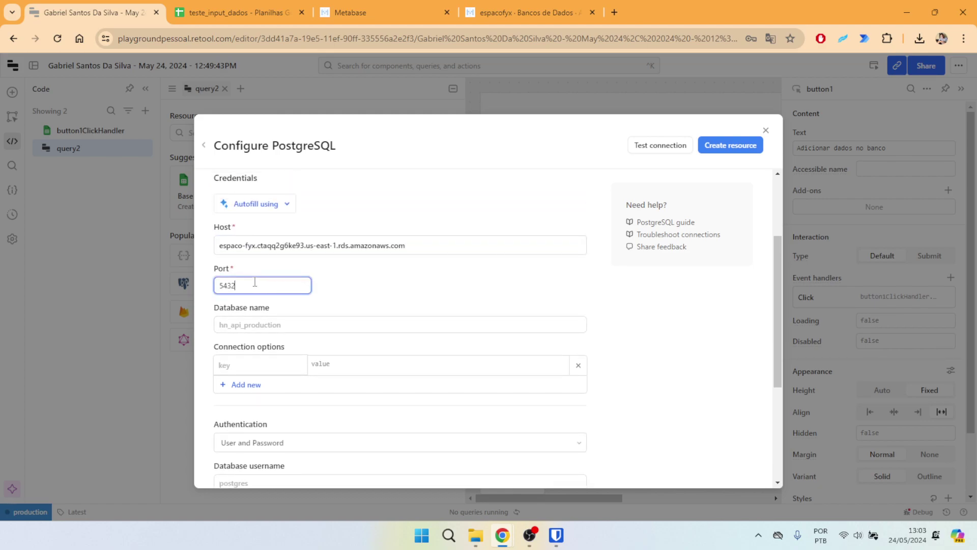
Check port 5440 and paste the database name espacofyx into Retool's Database name field.
{"action": "left_click", "coordinate": [532, 13]}
{"action": "left_click", "coordinate": [193, 243]}
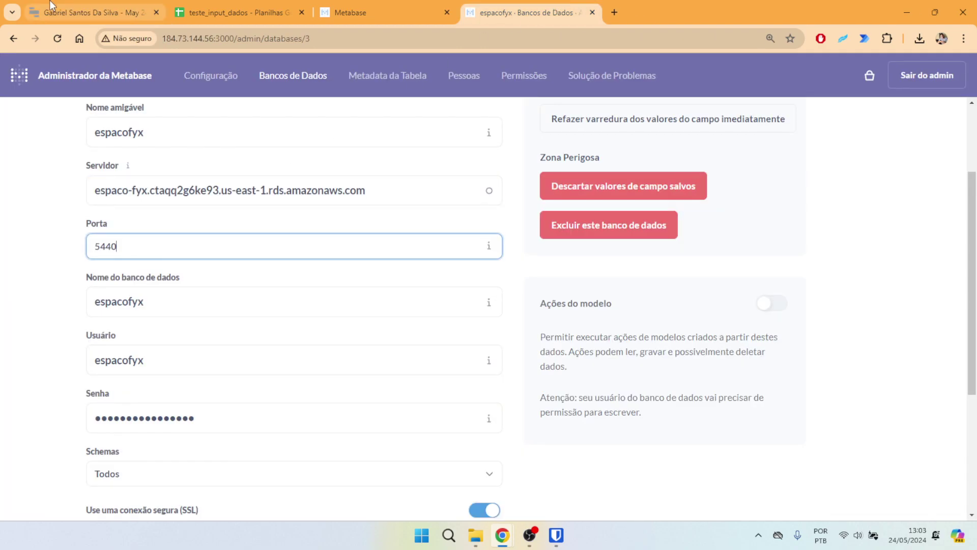
{"action": "left_click", "coordinate": [51, 6]}
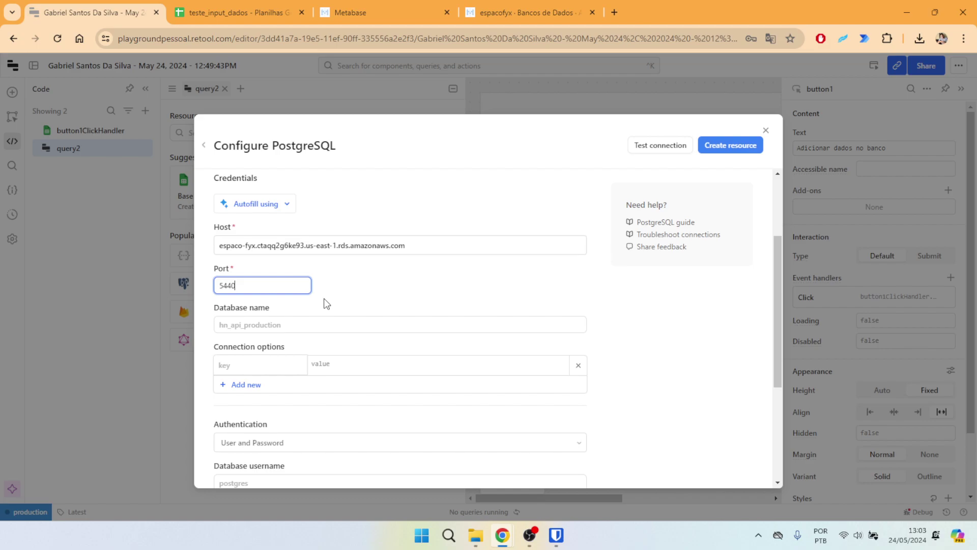
{"action": "left_click", "coordinate": [332, 326]}
{"action": "left_click", "coordinate": [532, 12]}
{"action": "scroll", "coordinate": [201, 264], "scroll_direction": "down", "scroll_amount": 1}
{"action": "scroll", "coordinate": [201, 264], "scroll_direction": "down", "scroll_amount": 1}
{"action": "left_click", "coordinate": [172, 236]}
{"action": "double_click", "coordinate": [171, 236]}
{"action": "key", "text": "ctrl+c"}
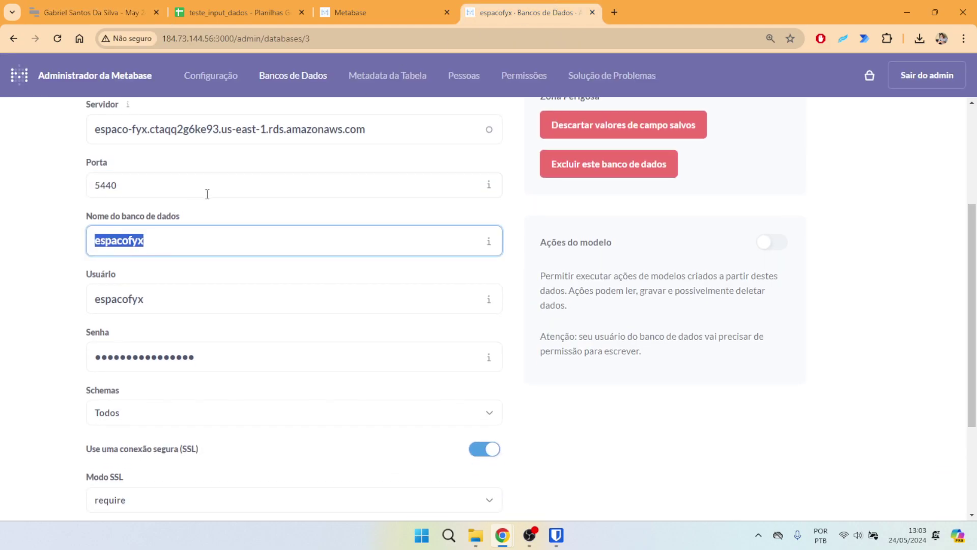
{"action": "left_click", "coordinate": [53, 13]}
{"action": "key", "text": "ctrl+v"}
Copy the Metabase username espacofyx into Retool's Database username field.
{"action": "scroll", "coordinate": [397, 221], "scroll_direction": "down", "scroll_amount": 2}
{"action": "scroll", "coordinate": [413, 240], "scroll_direction": "down", "scroll_amount": 1}
{"action": "scroll", "coordinate": [417, 242], "scroll_direction": "up", "scroll_amount": 1}
{"action": "scroll", "coordinate": [321, 233], "scroll_direction": "down", "scroll_amount": 1}
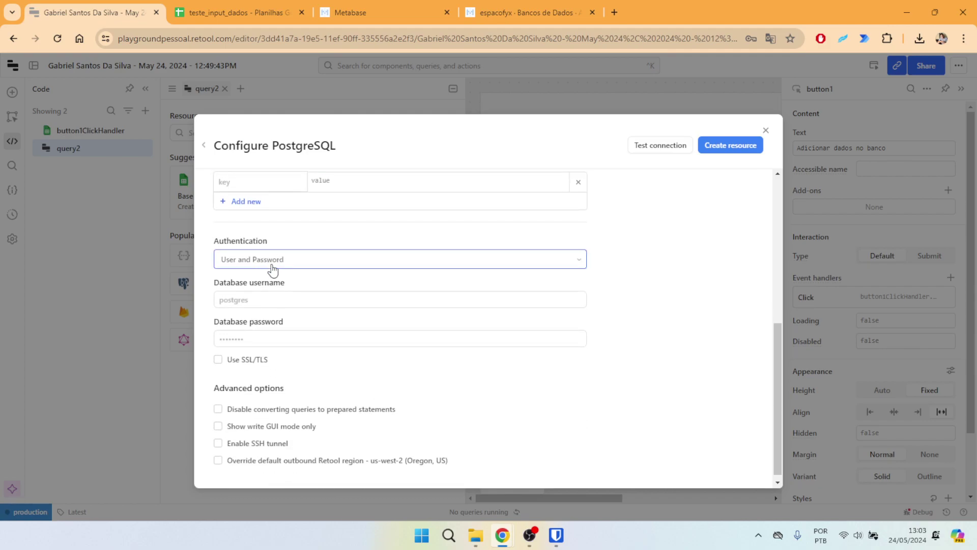
{"action": "scroll", "coordinate": [280, 254], "scroll_direction": "down", "scroll_amount": 1}
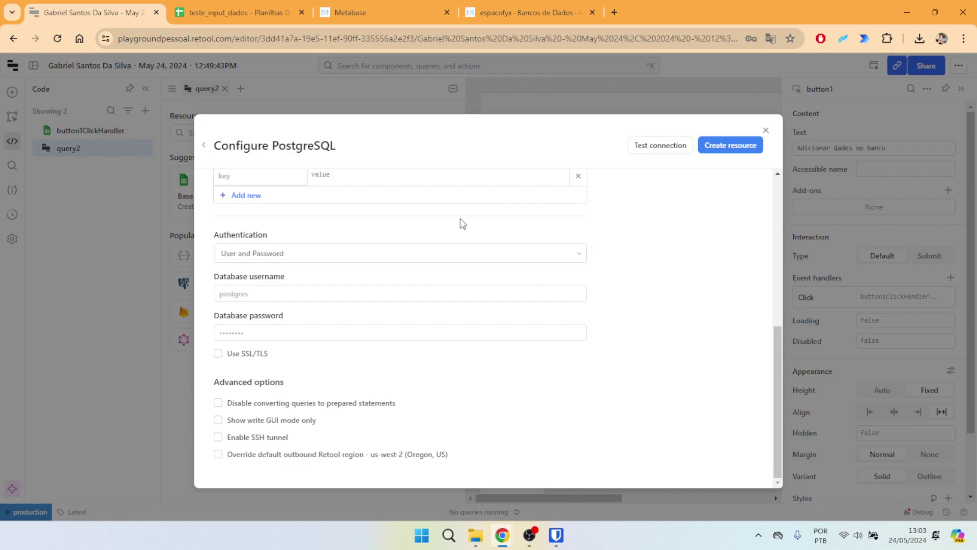
{"action": "left_click", "coordinate": [525, 12]}
{"action": "scroll", "coordinate": [292, 233], "scroll_direction": "down", "scroll_amount": 2}
{"action": "left_click", "coordinate": [185, 171]}
{"action": "key", "text": "ctrl+a"}
{"action": "key", "text": "ctrl+c"}
{"action": "scroll", "coordinate": [185, 181], "scroll_direction": "up", "scroll_amount": 2}
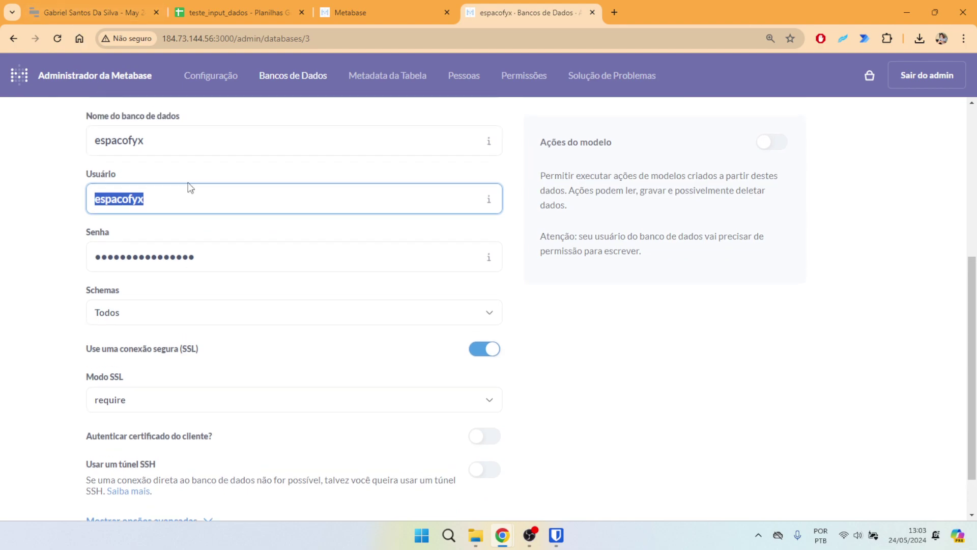
{"action": "key", "text": "ctrl+1"}
{"action": "left_click", "coordinate": [259, 293]}
{"action": "key", "text": "ctrl+v"}
Enter the database password and dismiss the saved-password suggestions.
{"action": "left_click", "coordinate": [295, 333]}
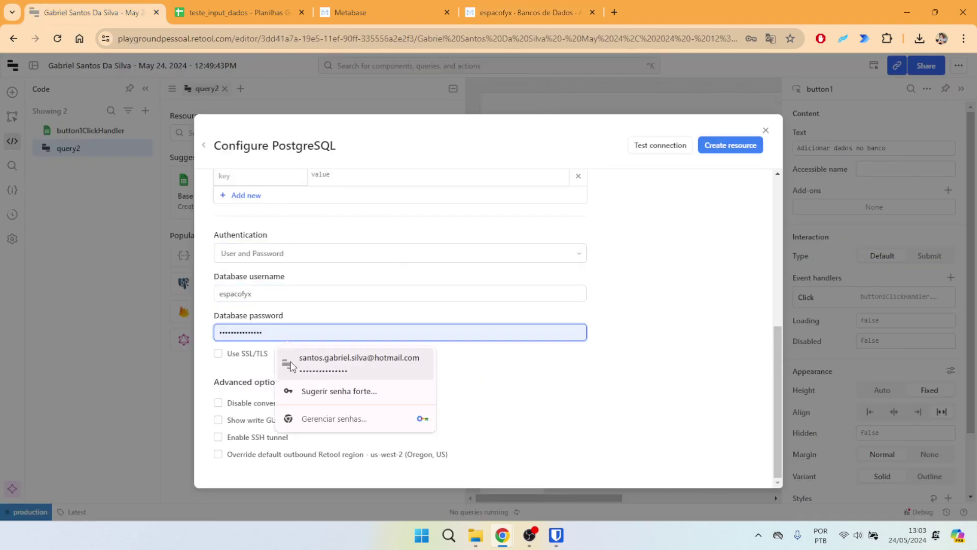
{"action": "type", "text": "e"}
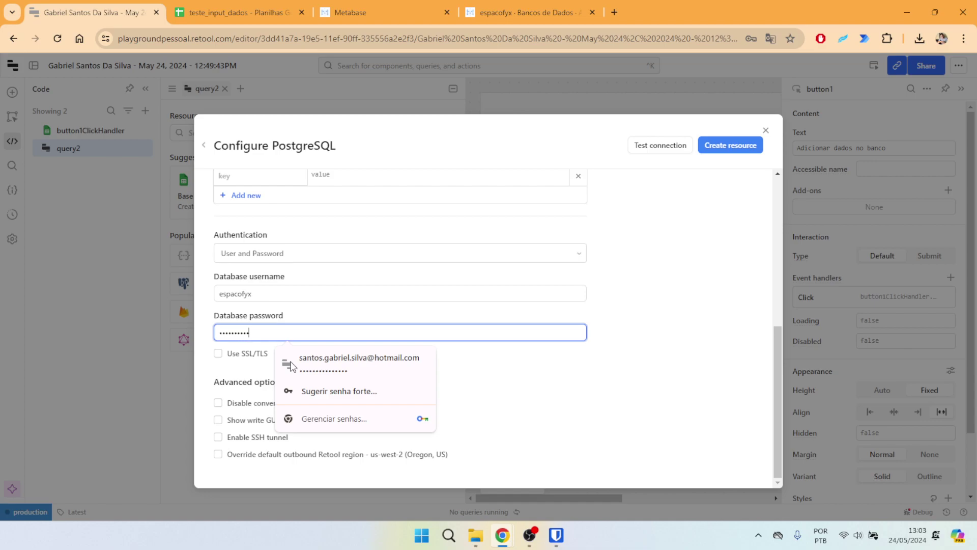
{"action": "left_click", "coordinate": [610, 316]}
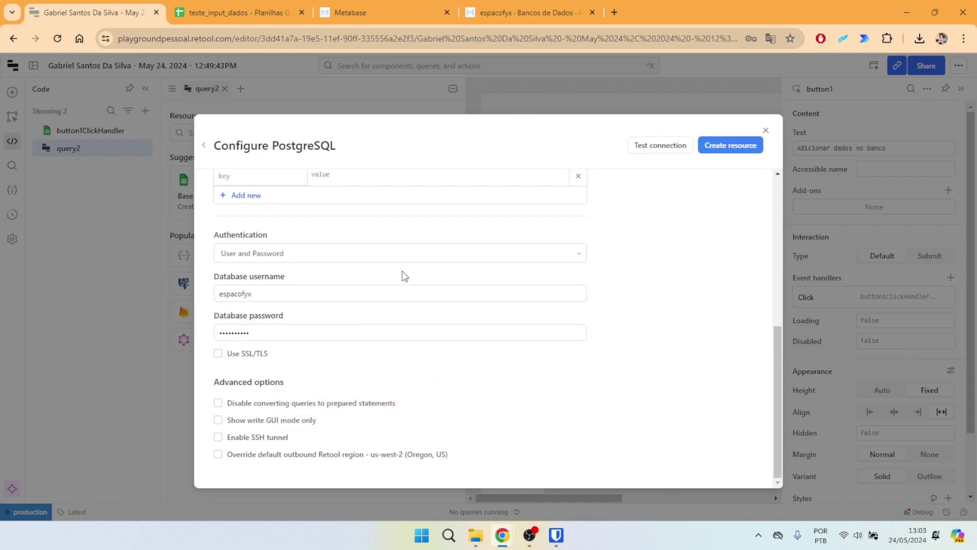
Enable SSL/TLS with Skip CA Certificate verification.
{"action": "left_click", "coordinate": [218, 355]}
{"action": "scroll", "coordinate": [407, 343], "scroll_direction": "down", "scroll_amount": 3}
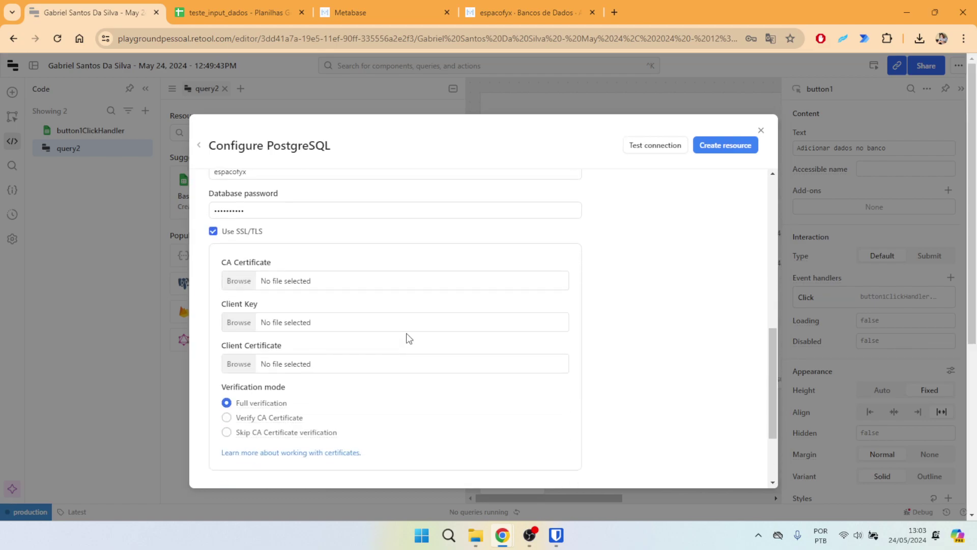
{"action": "scroll", "coordinate": [430, 320], "scroll_direction": "down", "scroll_amount": 1}
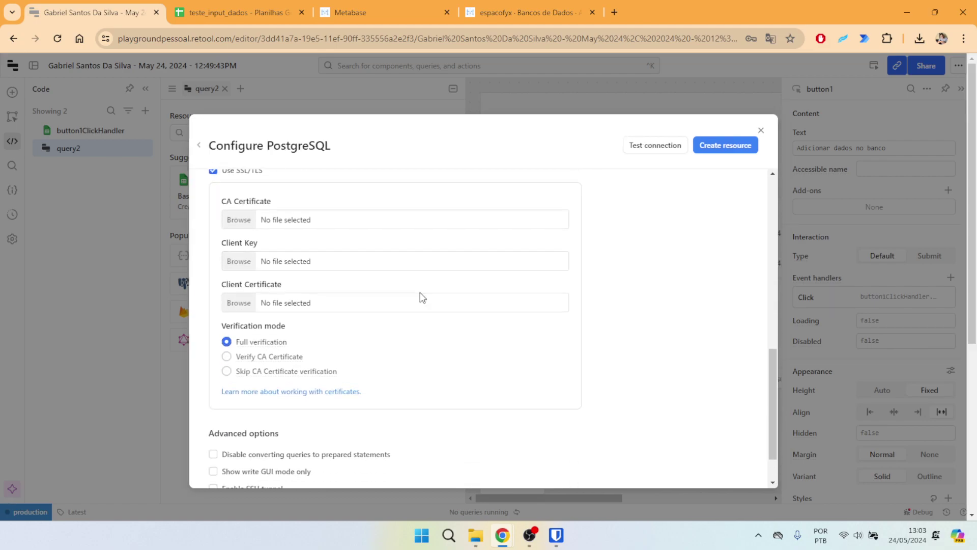
{"action": "left_click", "coordinate": [226, 371]}
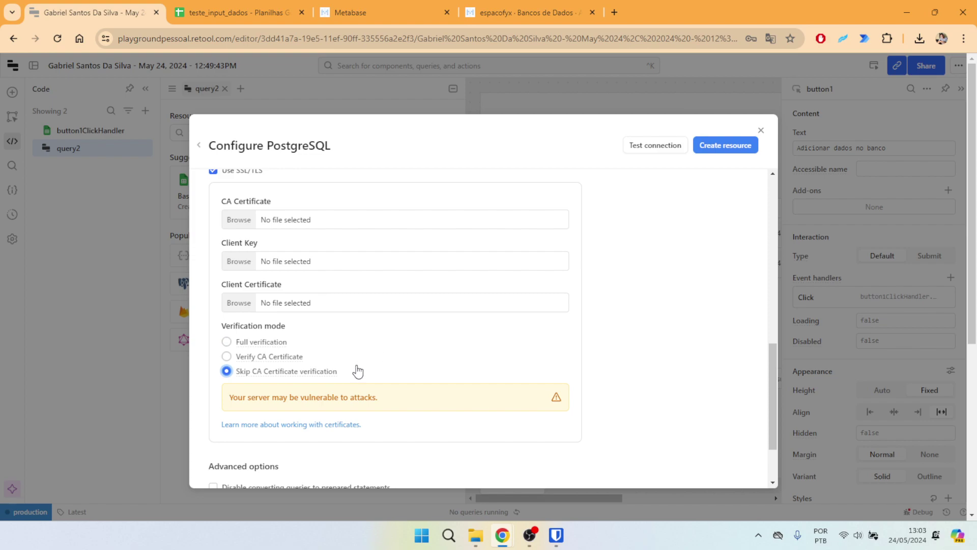
Test the connection successfully and create the Teste PostgreSQL resource.
{"action": "scroll", "coordinate": [310, 369], "scroll_direction": "up", "scroll_amount": 2}
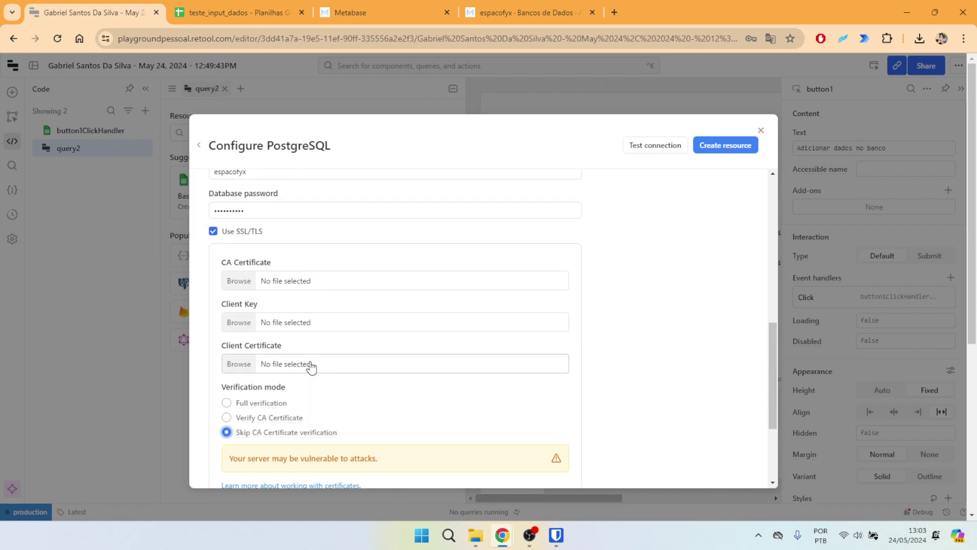
{"action": "scroll", "coordinate": [333, 366], "scroll_direction": "down", "scroll_amount": 2}
{"action": "scroll", "coordinate": [334, 367], "scroll_direction": "up", "scroll_amount": 7}
{"action": "scroll", "coordinate": [335, 366], "scroll_direction": "down", "scroll_amount": 2}
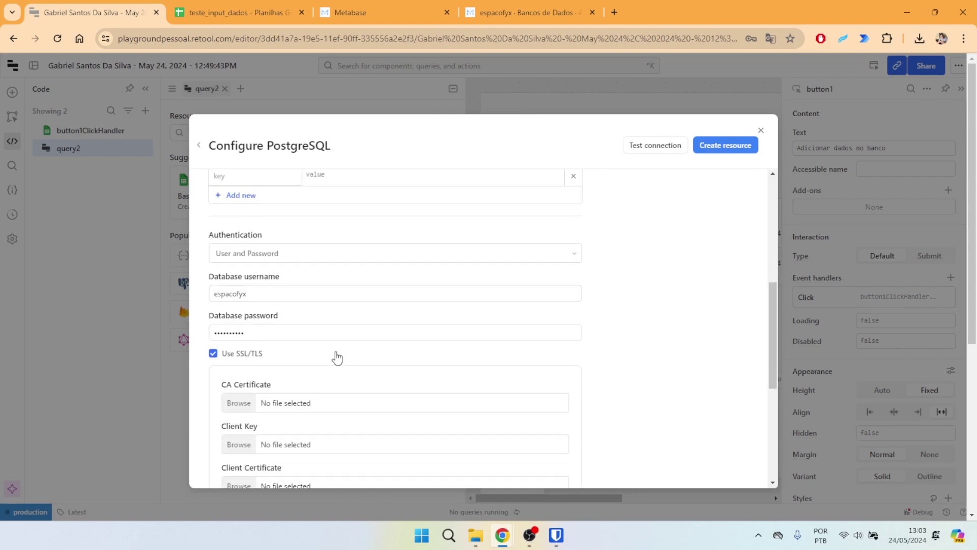
{"action": "scroll", "coordinate": [336, 356], "scroll_direction": "down", "scroll_amount": 2}
{"action": "scroll", "coordinate": [335, 352], "scroll_direction": "down", "scroll_amount": 3}
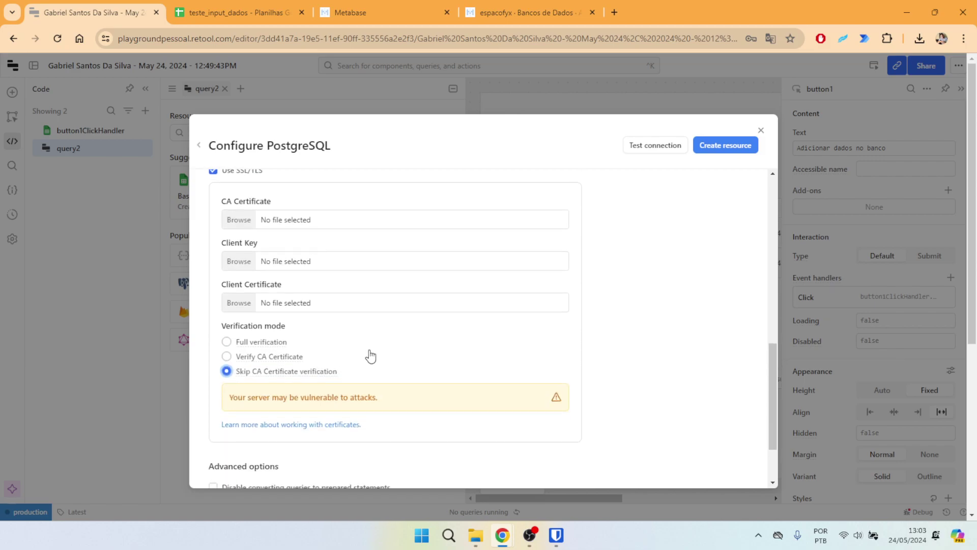
{"action": "scroll", "coordinate": [370, 356], "scroll_direction": "down", "scroll_amount": 2}
{"action": "scroll", "coordinate": [400, 342], "scroll_direction": "up", "scroll_amount": 3}
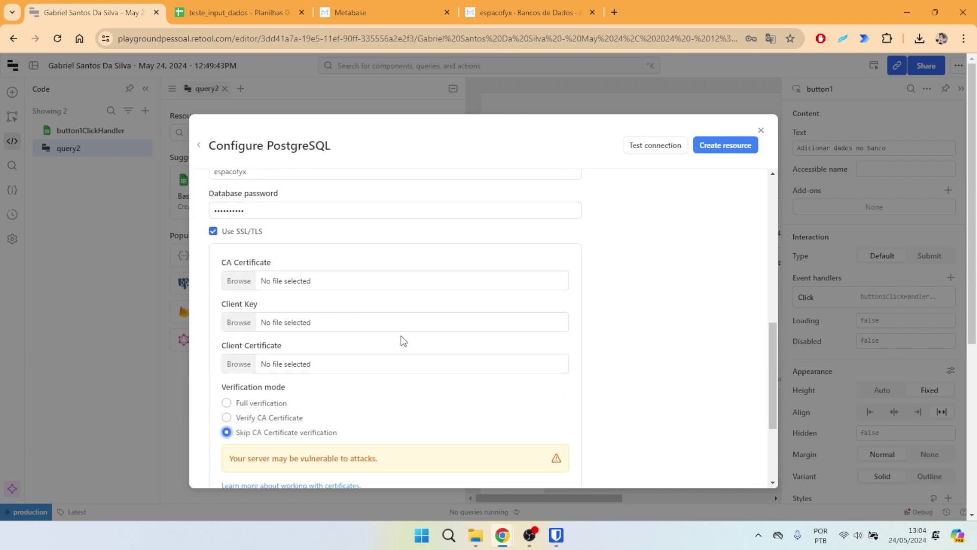
{"action": "scroll", "coordinate": [404, 339], "scroll_direction": "up", "scroll_amount": 8}
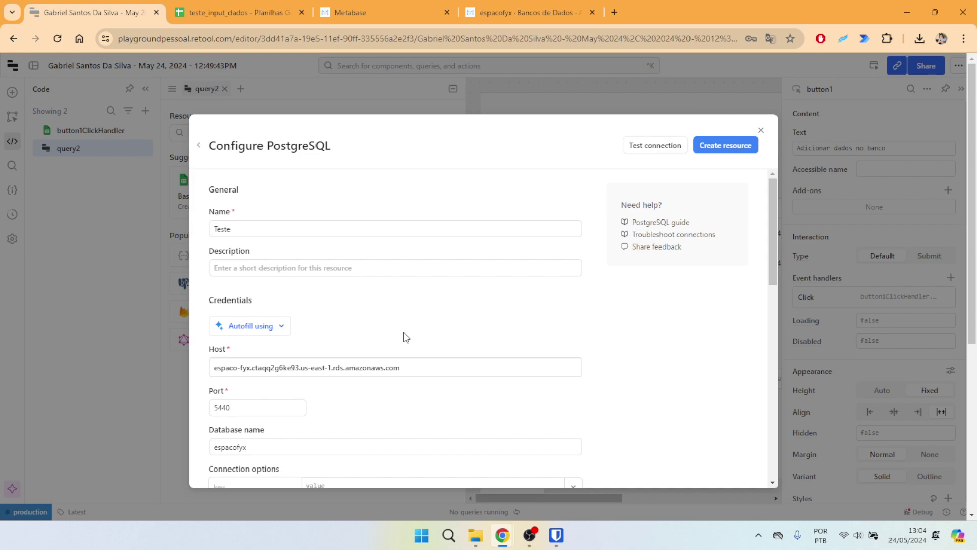
{"action": "left_click", "coordinate": [653, 146]}
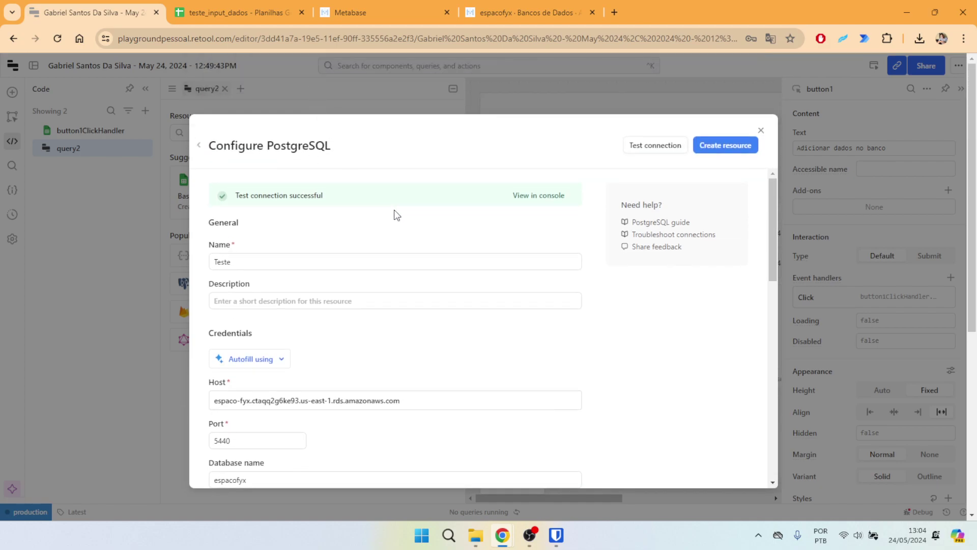
{"action": "left_click", "coordinate": [731, 148]}
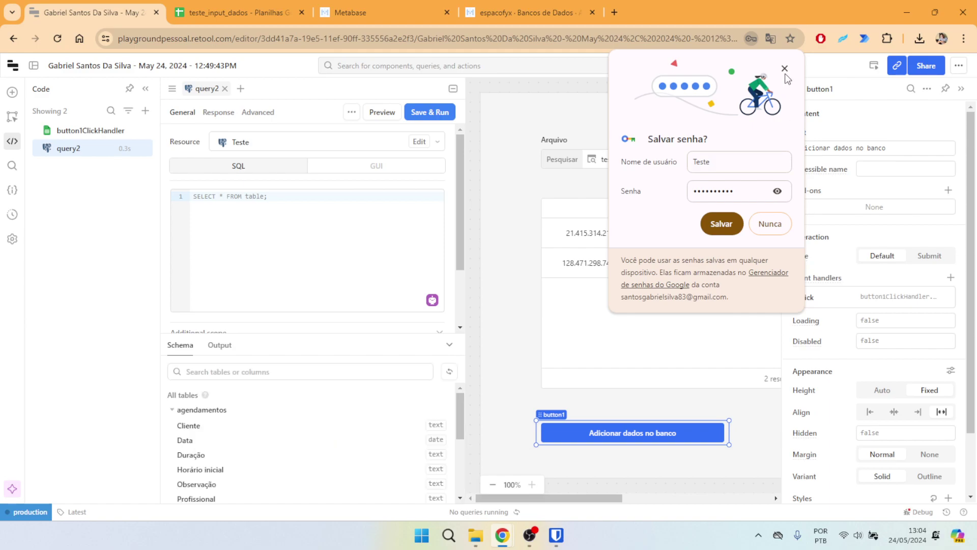
Set query2's resource to the first Teste (PostgreSQL) entry.
{"action": "left_click", "coordinate": [273, 143]}
{"action": "scroll", "coordinate": [290, 224], "scroll_direction": "down", "scroll_amount": 2}
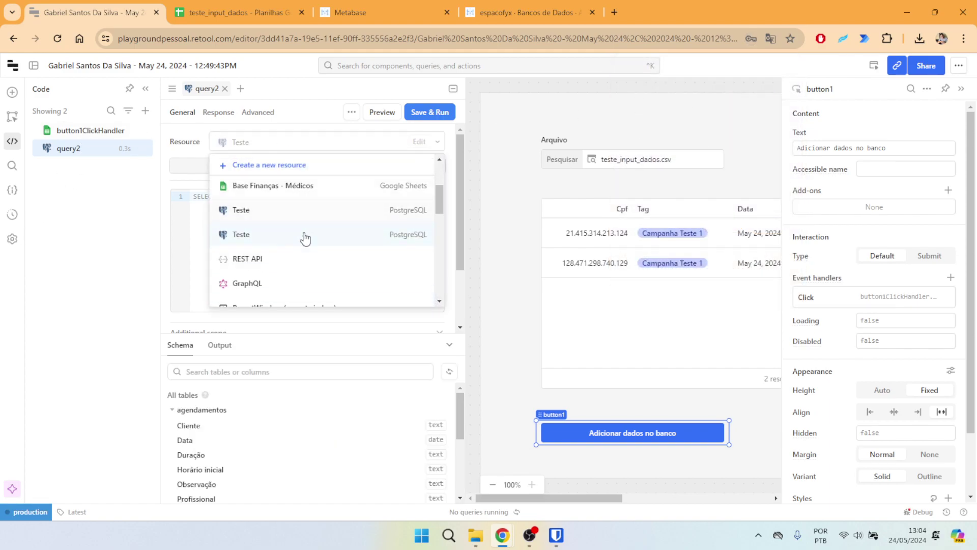
{"action": "left_click", "coordinate": [307, 208]}
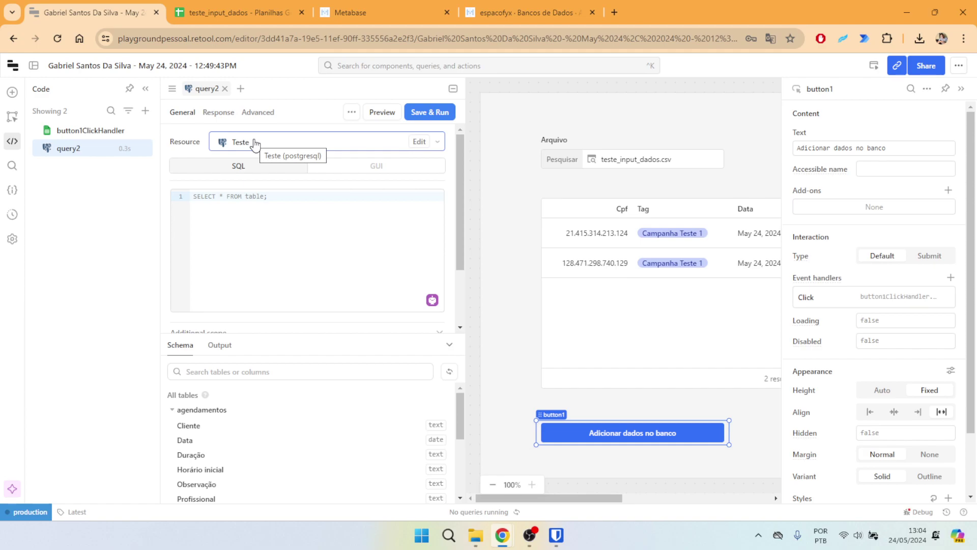
Browse the espacofyx tables in Metabase, then return to query2 in Retool.
{"action": "left_click", "coordinate": [530, 12]}
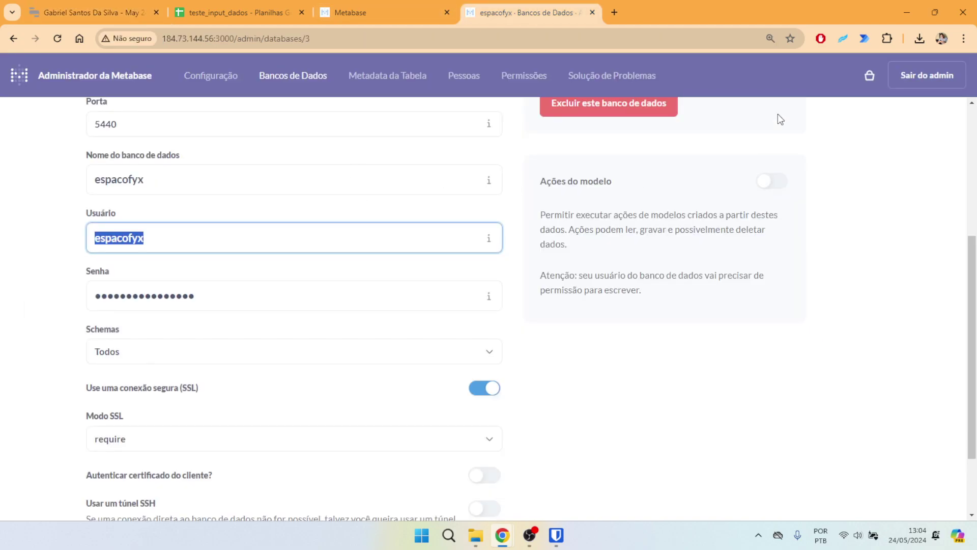
{"action": "left_click", "coordinate": [912, 79]}
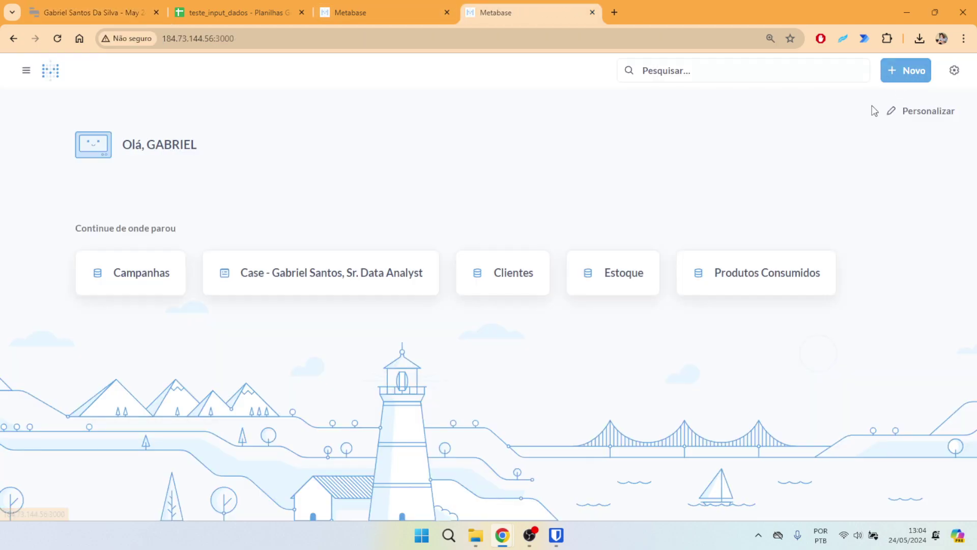
{"action": "left_click", "coordinate": [954, 71]}
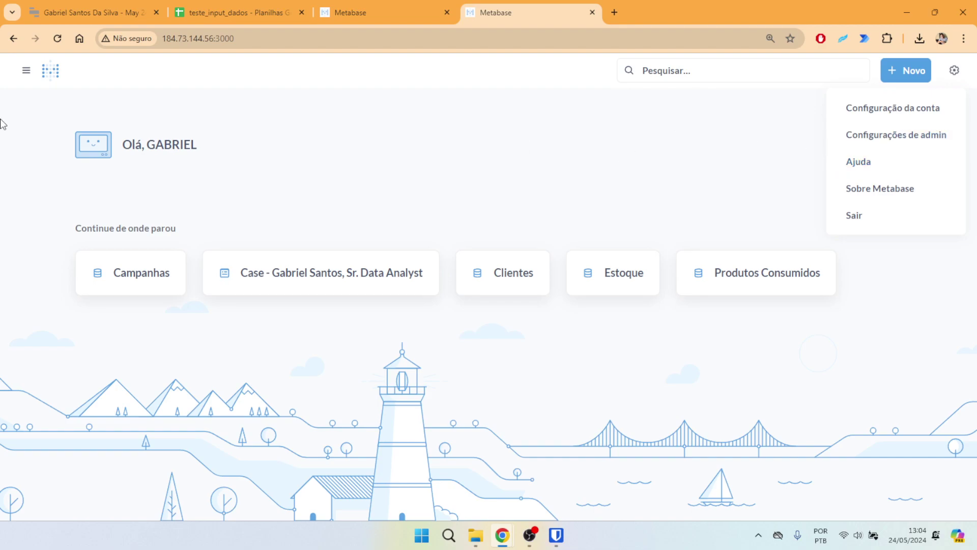
{"action": "left_click", "coordinate": [26, 70]}
{"action": "left_click", "coordinate": [26, 71]}
{"action": "left_click", "coordinate": [64, 132]}
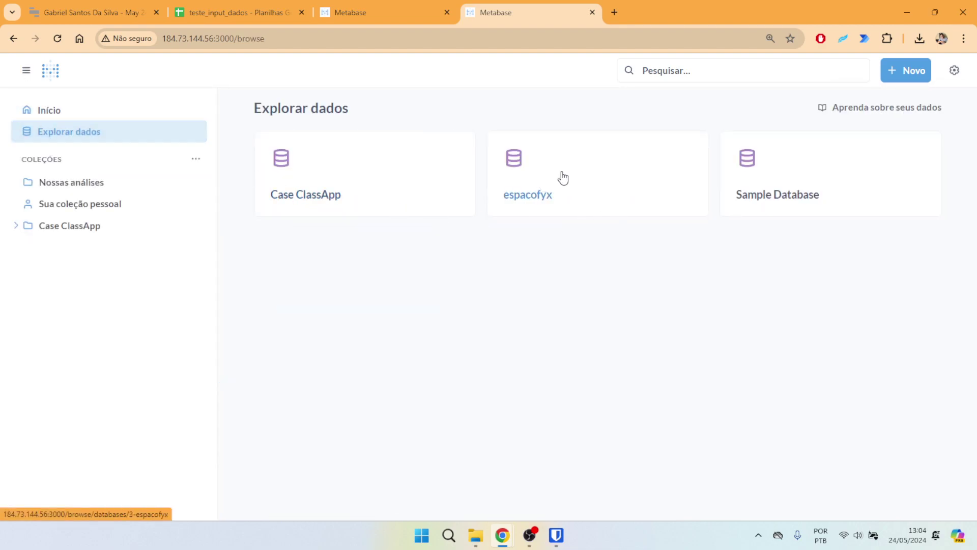
{"action": "key", "text": "ctrl+shift+Tab"}
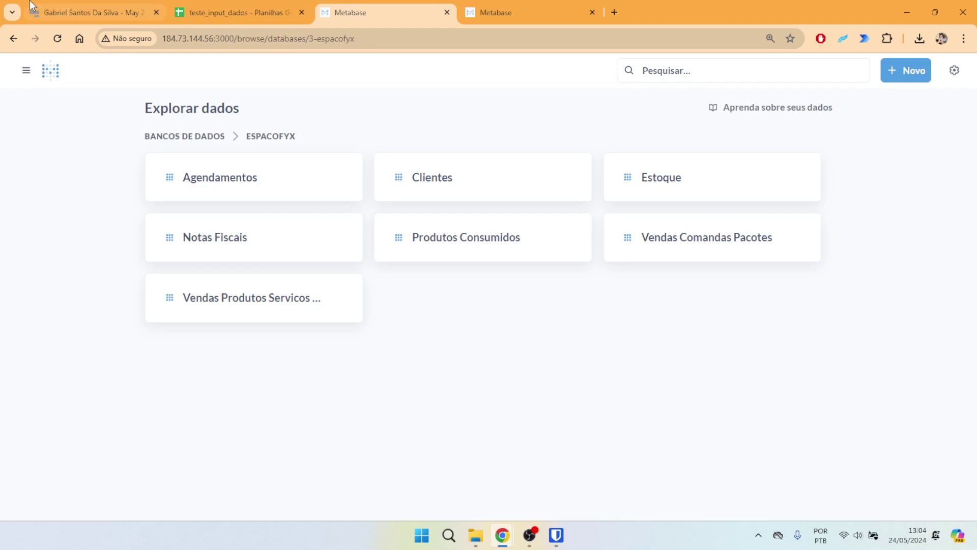
{"action": "left_click", "coordinate": [36, 6]}
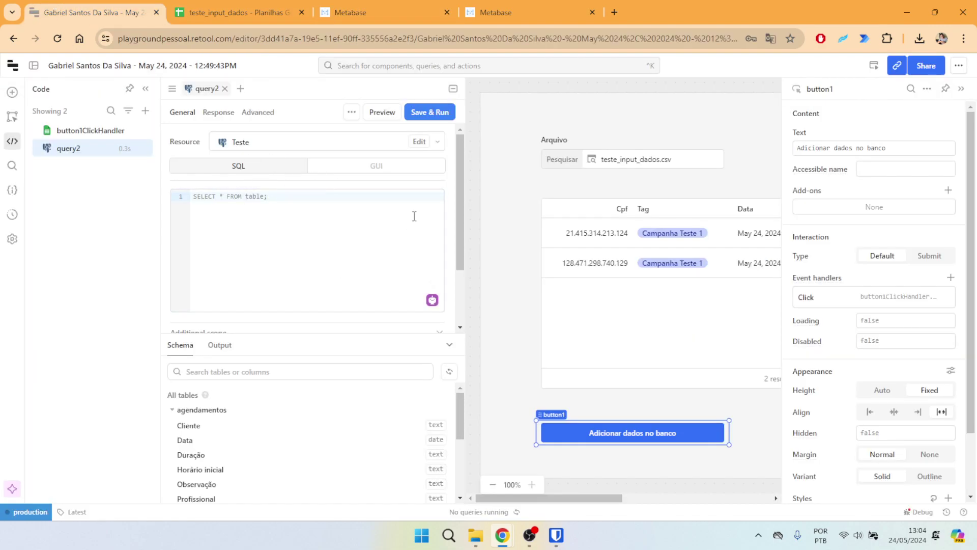
{"action": "double_click", "coordinate": [209, 91]}
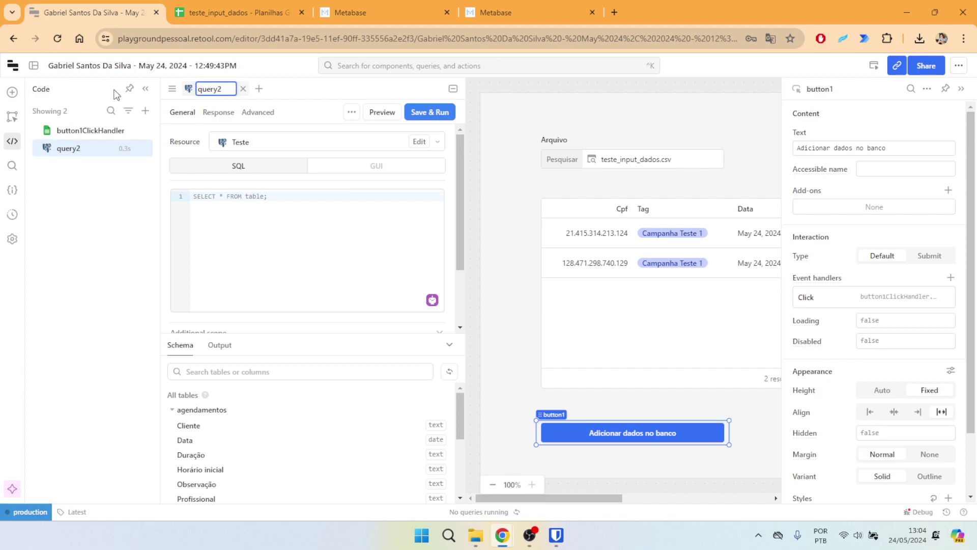
Close and delete query2.
{"action": "left_click", "coordinate": [242, 89]}
{"action": "left_click", "coordinate": [141, 149]}
{"action": "left_click", "coordinate": [57, 277]}
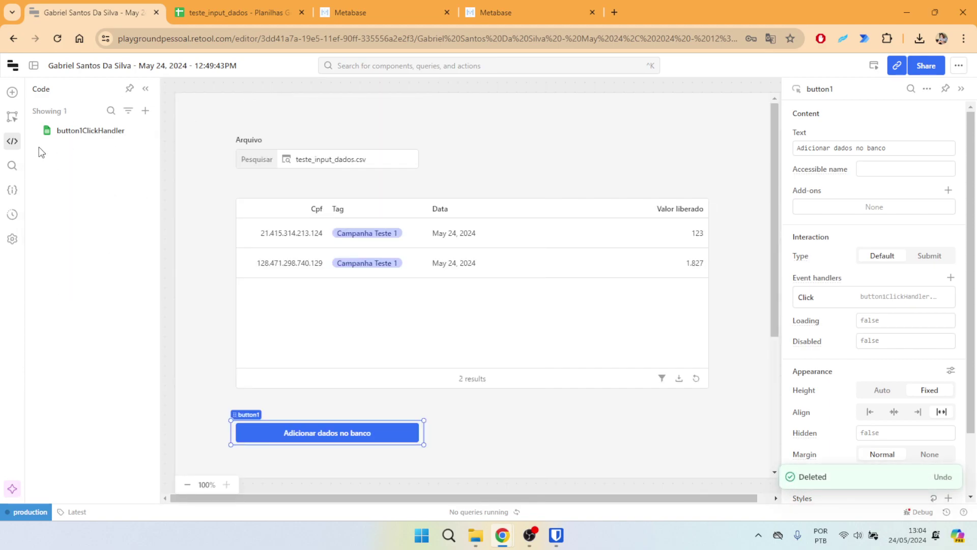
Create a new resource query, search 'Teste' to attach it, and view the resource error.
{"action": "left_click", "coordinate": [146, 111]}
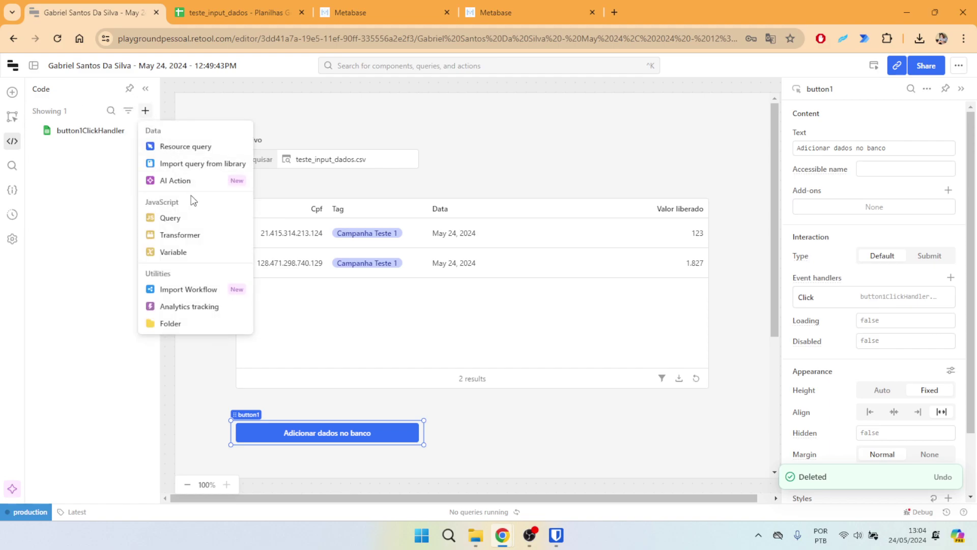
{"action": "left_click", "coordinate": [185, 145]}
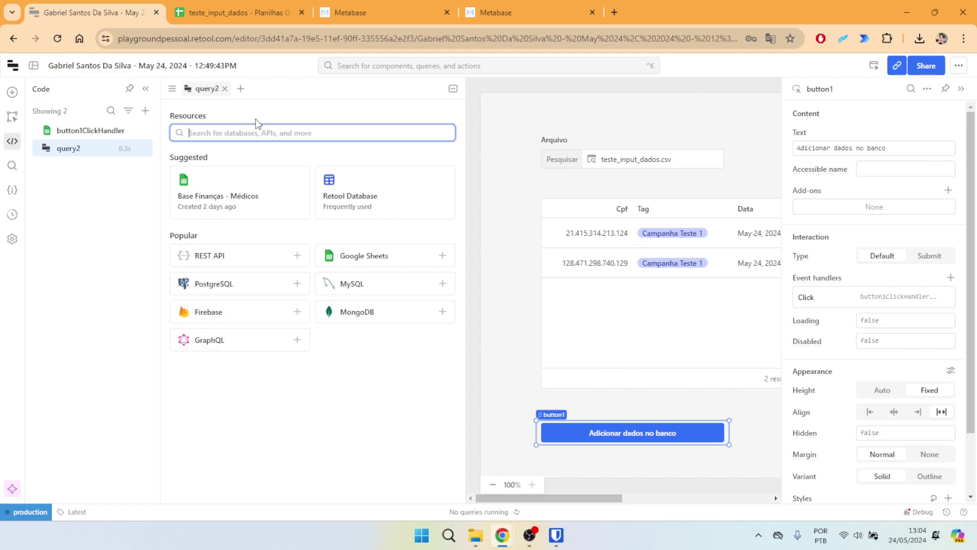
{"action": "left_click", "coordinate": [225, 286]}
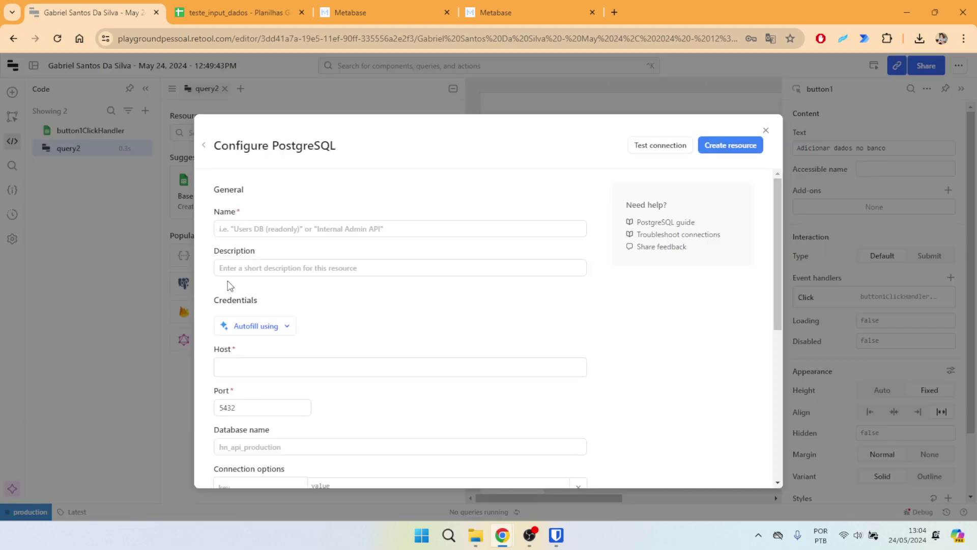
{"action": "key", "text": "Escape"}
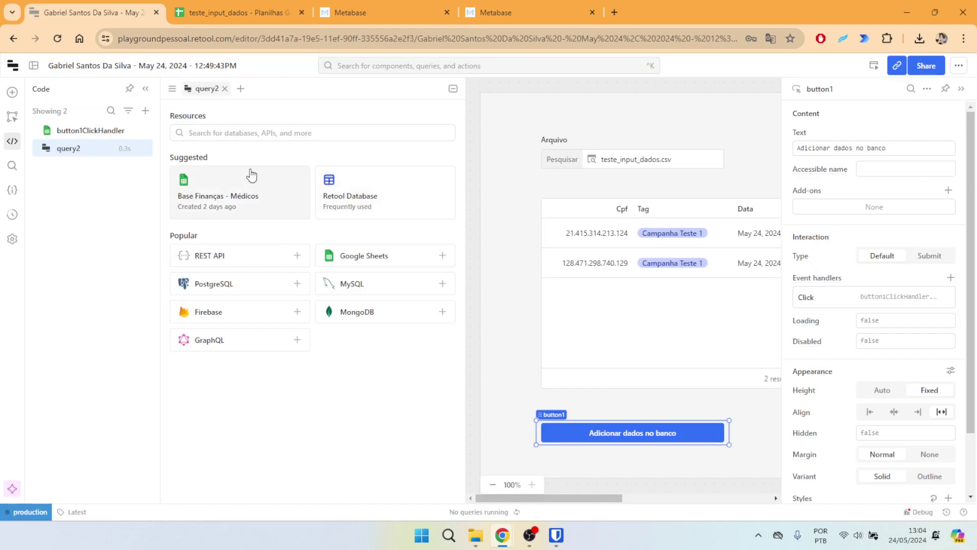
{"action": "left_click", "coordinate": [266, 133]}
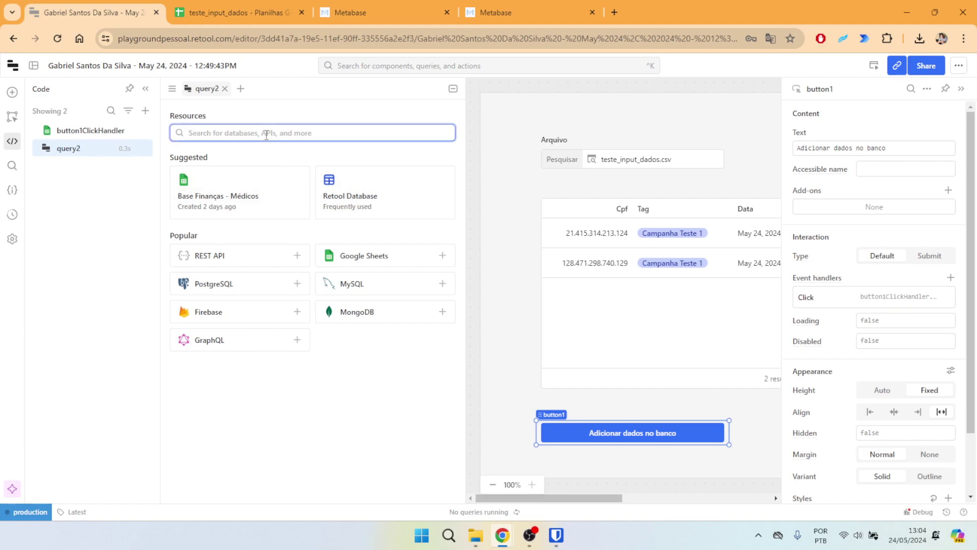
{"action": "type", "text": "Teste"}
{"action": "left_click", "coordinate": [227, 163]}
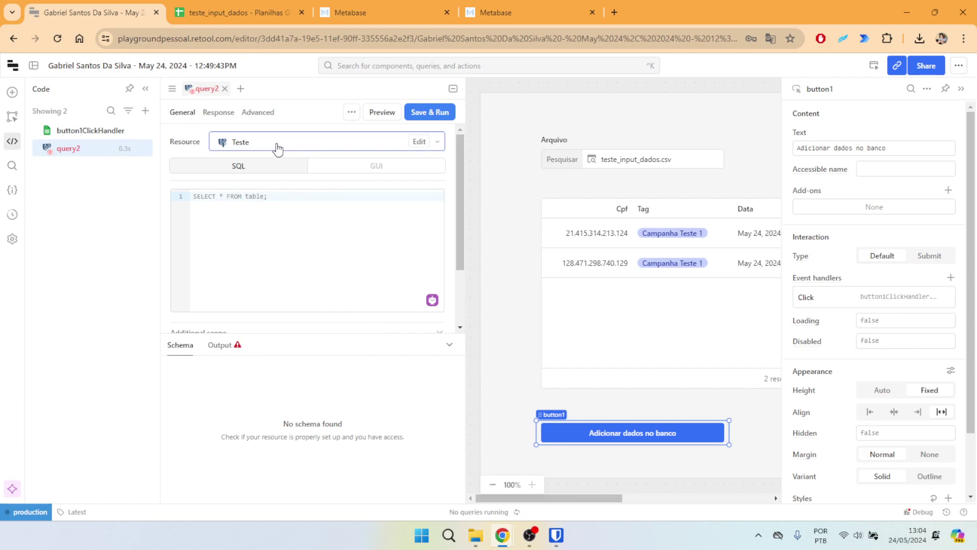
{"action": "left_click", "coordinate": [232, 349]}
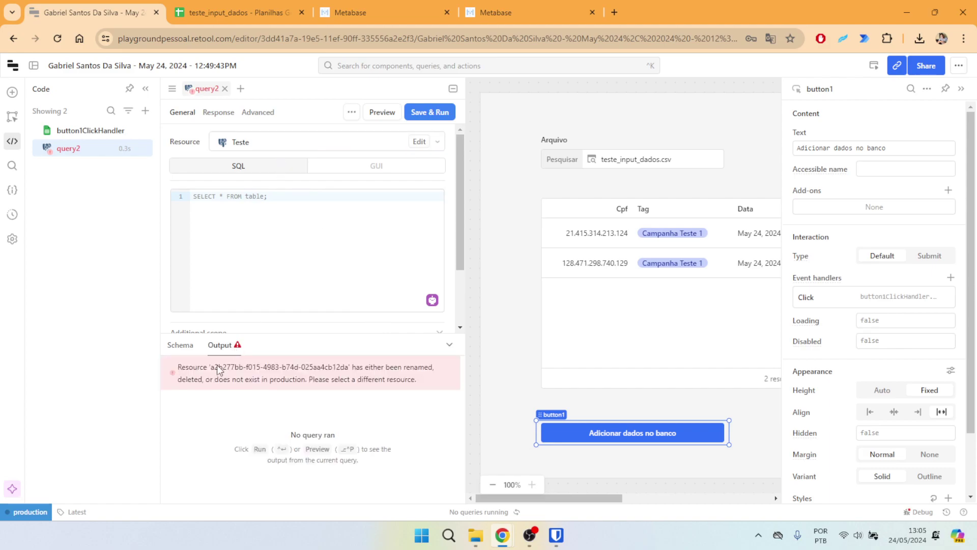
Switch query2 to the second, working Teste PostgreSQL resource.
{"action": "left_click", "coordinate": [245, 142]}
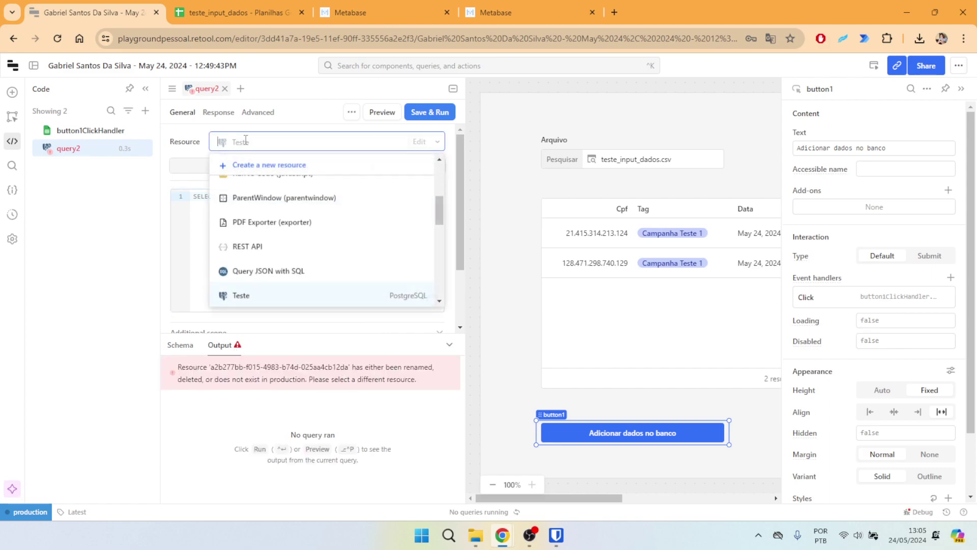
{"action": "scroll", "coordinate": [288, 254], "scroll_direction": "down", "scroll_amount": 2}
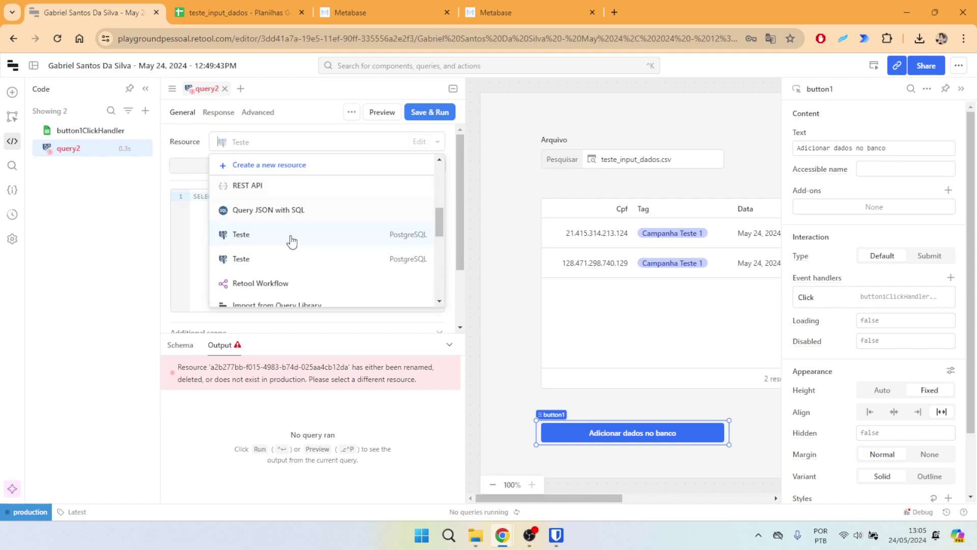
{"action": "left_click", "coordinate": [242, 259]}
{"action": "scroll", "coordinate": [360, 301], "scroll_direction": "down", "scroll_amount": 3}
{"action": "scroll", "coordinate": [358, 295], "scroll_direction": "up", "scroll_amount": 3}
{"action": "left_click", "coordinate": [266, 240]}
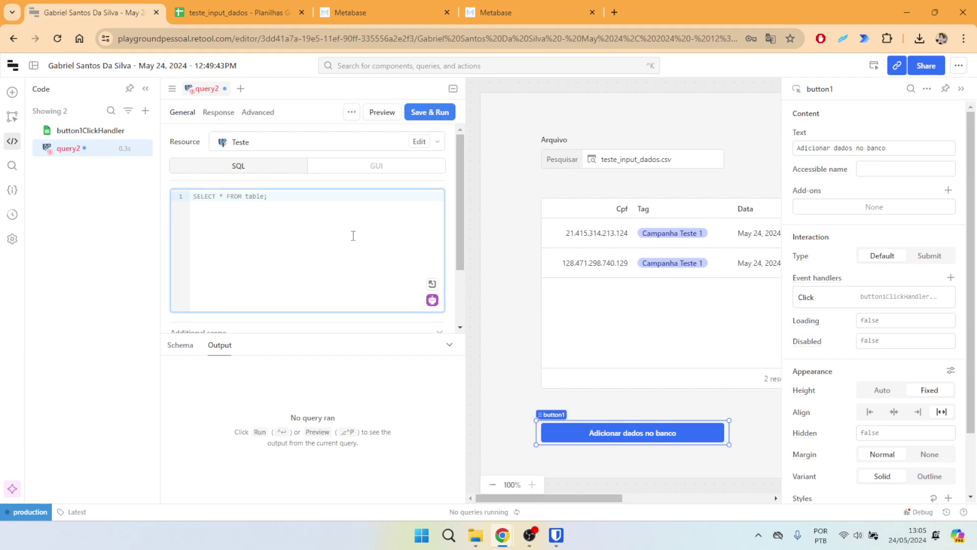
Put query2 in GUI mode on table campanhas with action type Bulk insert records.
{"action": "left_click", "coordinate": [379, 166]}
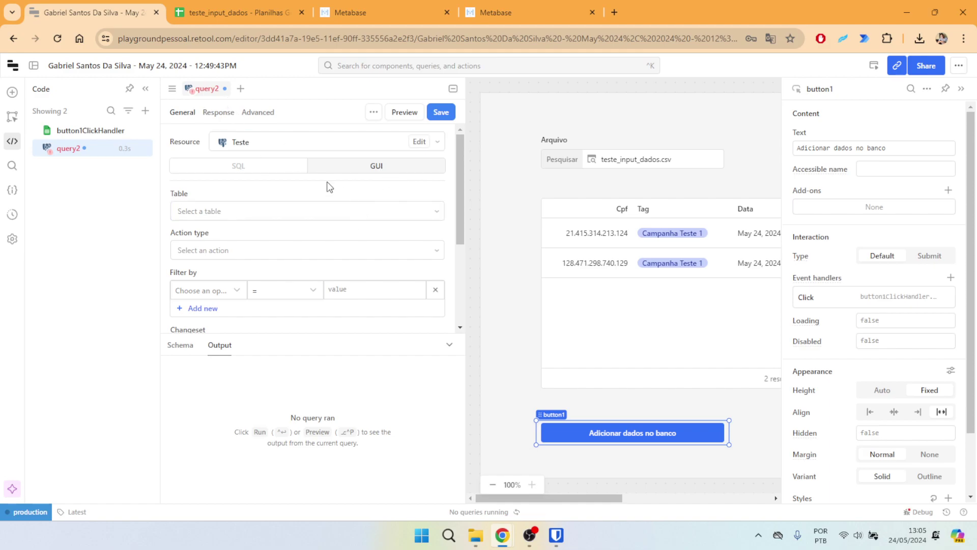
{"action": "left_click", "coordinate": [264, 214]}
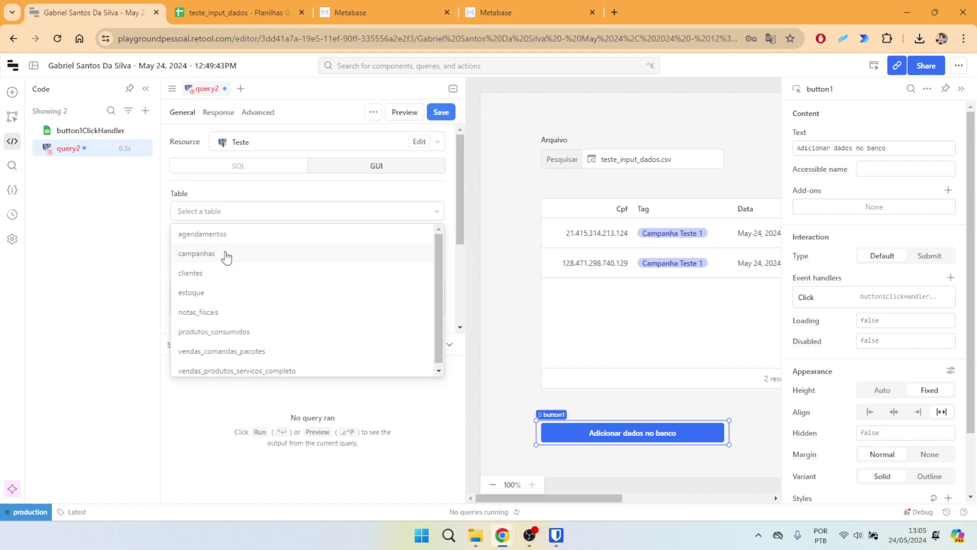
{"action": "left_click", "coordinate": [226, 253]}
{"action": "scroll", "coordinate": [329, 199], "scroll_direction": "down", "scroll_amount": 2}
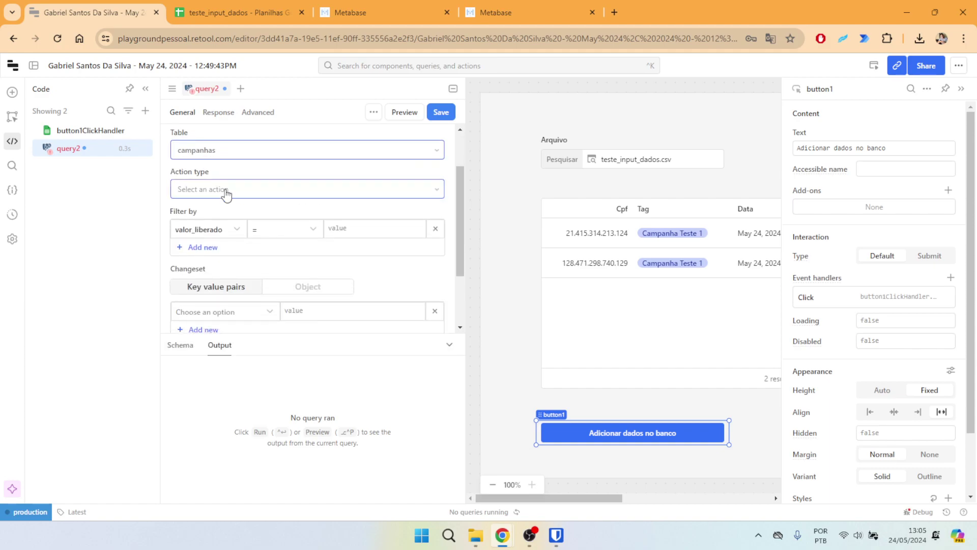
{"action": "left_click", "coordinate": [268, 190]}
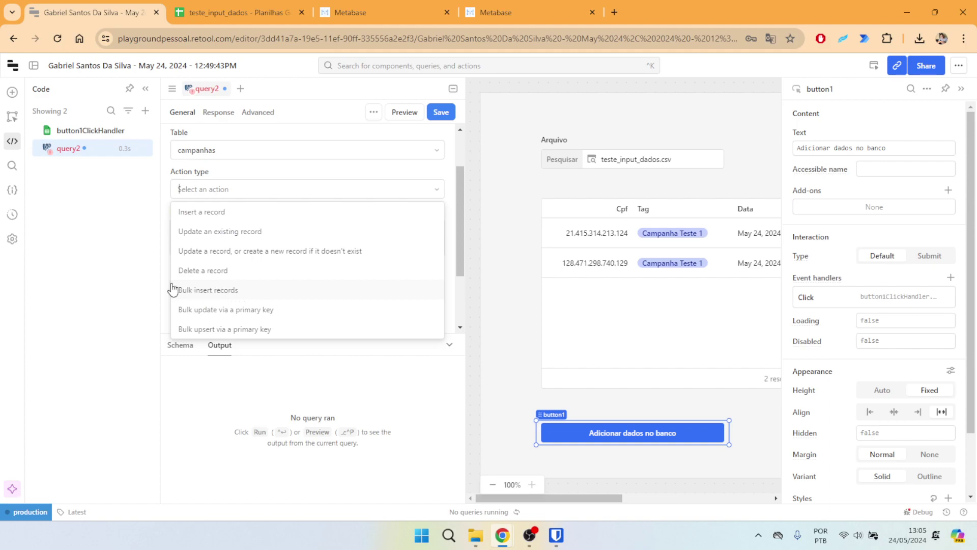
{"action": "left_click", "coordinate": [238, 291]}
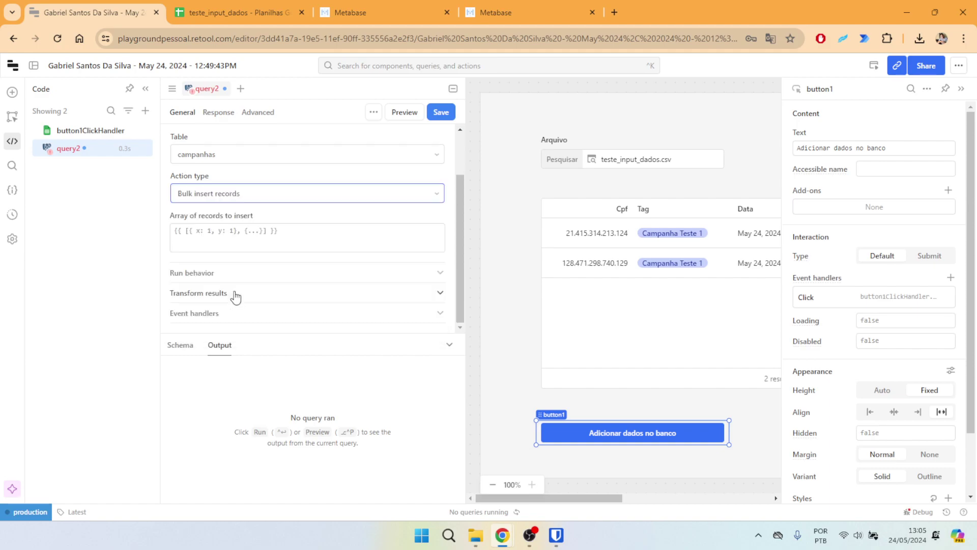
Fill Array of records with {{ fileInput1.parsedValue[0] }}.
{"action": "left_click", "coordinate": [241, 232]}
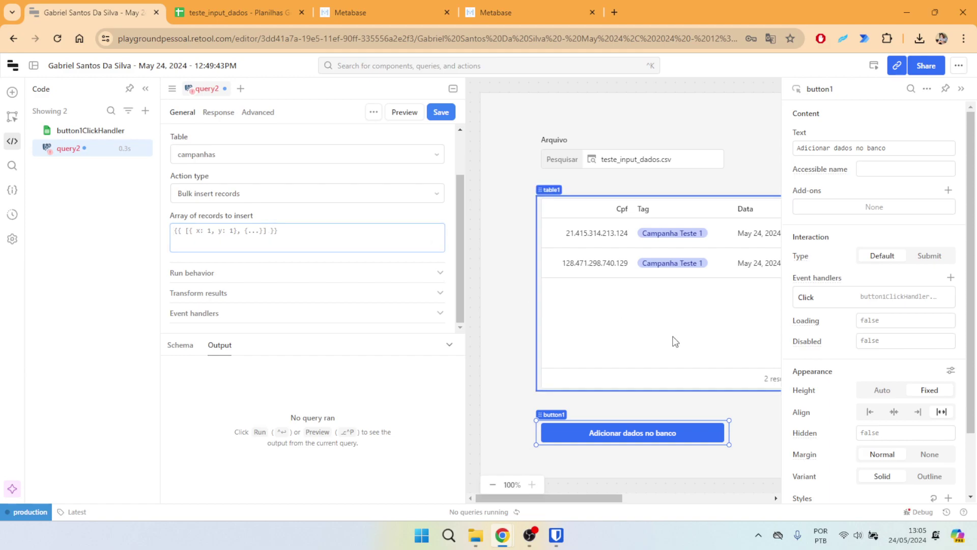
{"action": "left_click", "coordinate": [680, 324]}
{"action": "left_click_drag", "start_coordinate": [916, 151], "coordinate": [809, 148]}
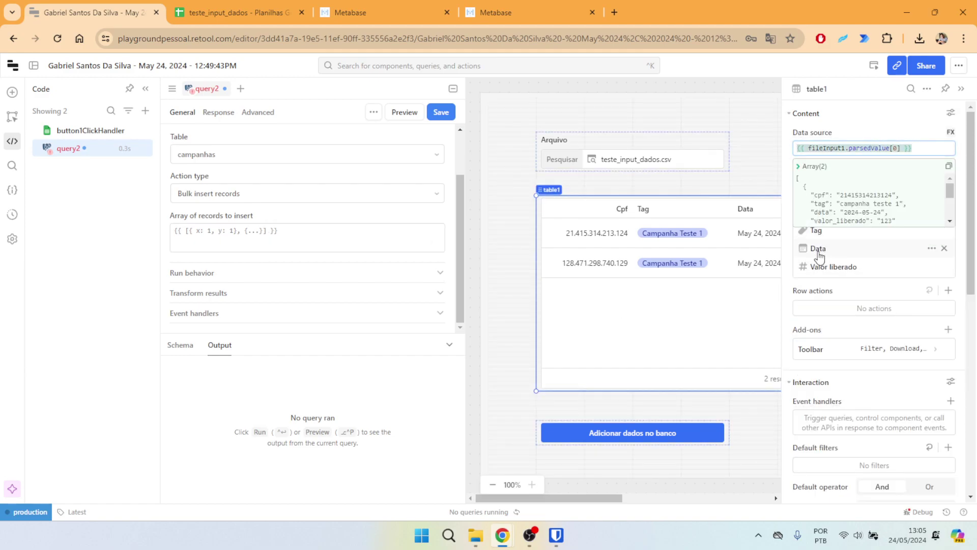
{"action": "left_click", "coordinate": [255, 234]}
{"action": "type", "text": "{{ fileInput1.parsedValue[0] }}"}
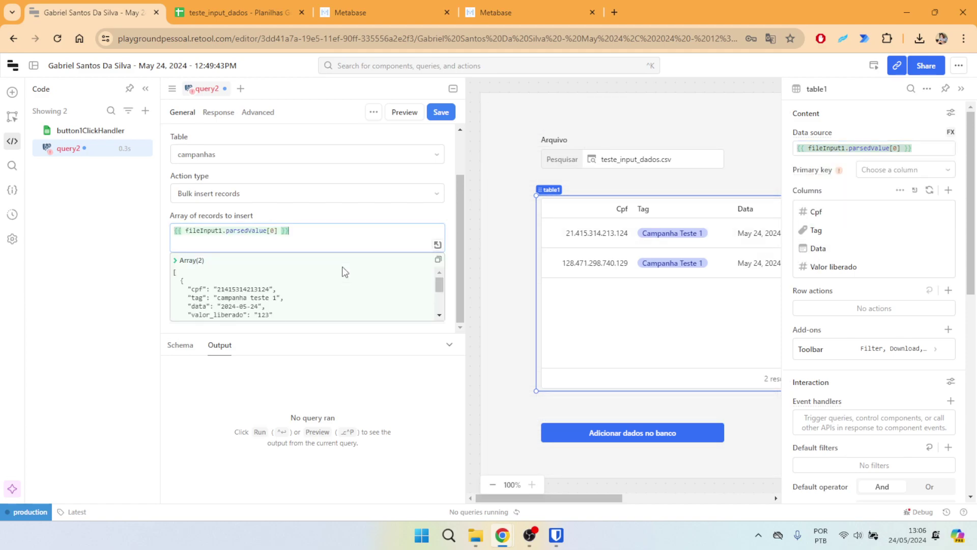
{"action": "scroll", "coordinate": [291, 273], "scroll_direction": "down", "scroll_amount": 2}
{"action": "scroll", "coordinate": [290, 273], "scroll_direction": "up", "scroll_amount": 2}
Dismiss the records preview and rename query2 to 'Inserir dados no banco'.
{"action": "scroll", "coordinate": [239, 287], "scroll_direction": "down", "scroll_amount": 3}
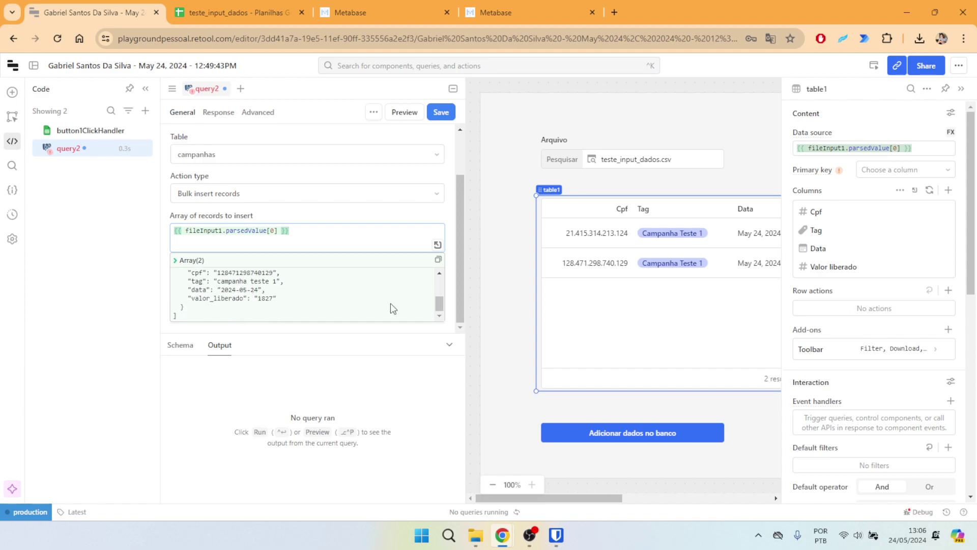
{"action": "left_click", "coordinate": [451, 284]}
{"action": "scroll", "coordinate": [451, 277], "scroll_direction": "up", "scroll_amount": 2}
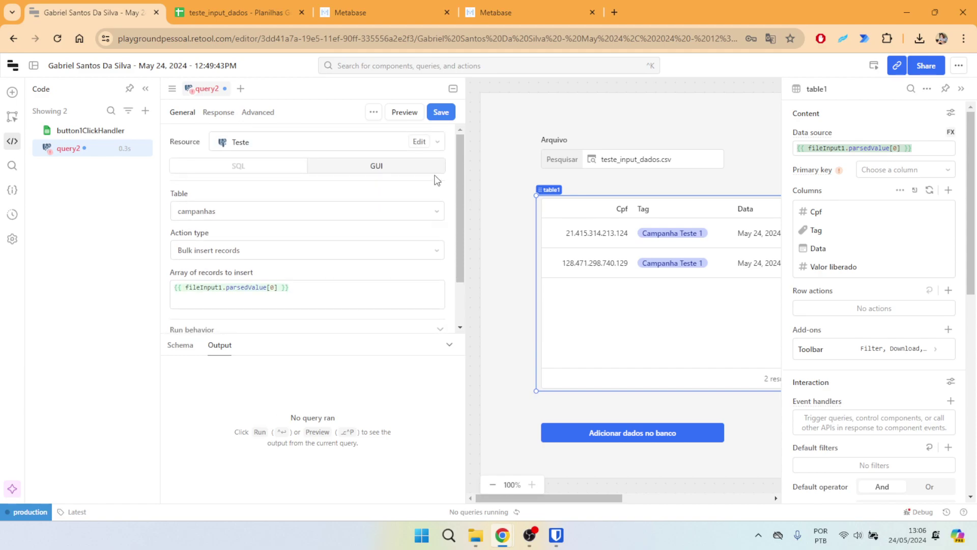
{"action": "double_click", "coordinate": [206, 89]}
{"action": "type", "text": "Inserir dados no banco"}
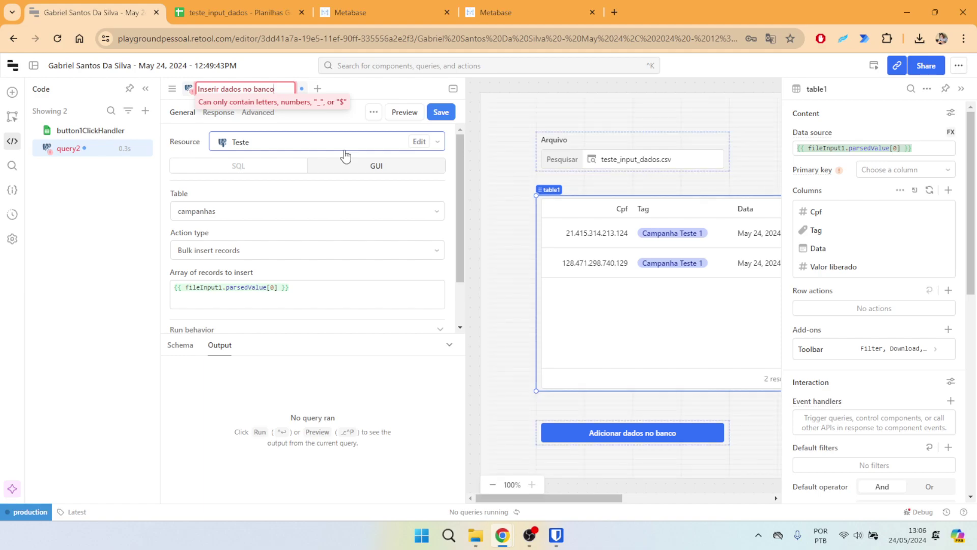
Replace the spaces with underscores to make it Inserir_dados_no_banco, then save the query.
{"action": "key", "text": "ctrl+Left"}
{"action": "key", "text": "BackSpace"}
{"action": "type", "text": "_"}
{"action": "key", "text": "ctrl+Left"}
{"action": "key", "text": "BackSpace"}
{"action": "type", "text": "_"}
{"action": "key", "text": "ctrl+Left"}
{"action": "key", "text": "BackSpace"}
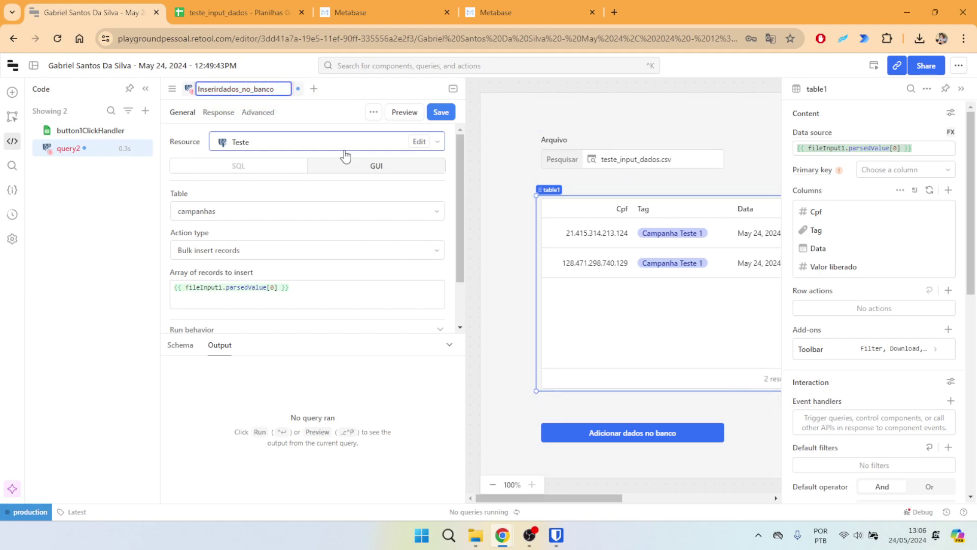
{"action": "type", "text": "_"}
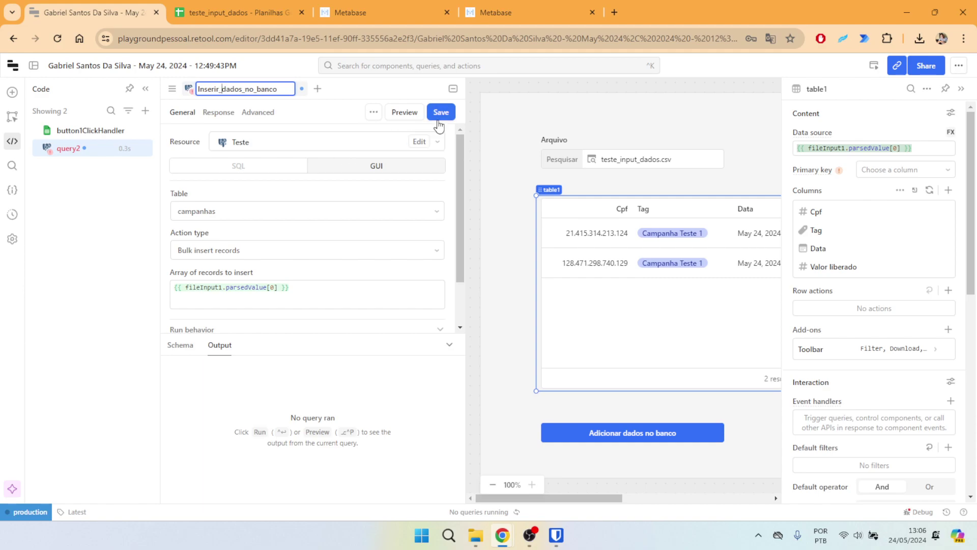
{"action": "left_click", "coordinate": [440, 112]}
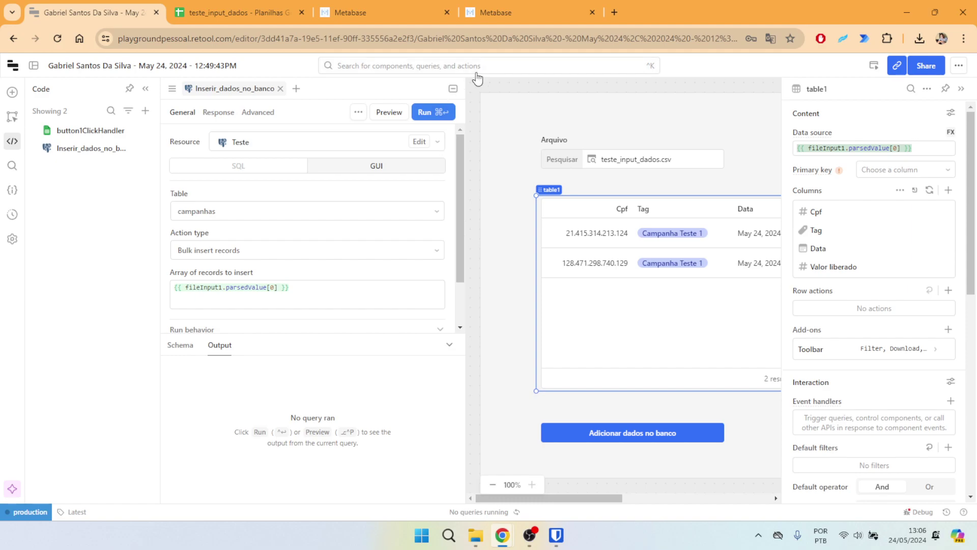
Hide the query editor and open the Adicionar dados no banco button's click event handler.
{"action": "left_click", "coordinate": [453, 89]}
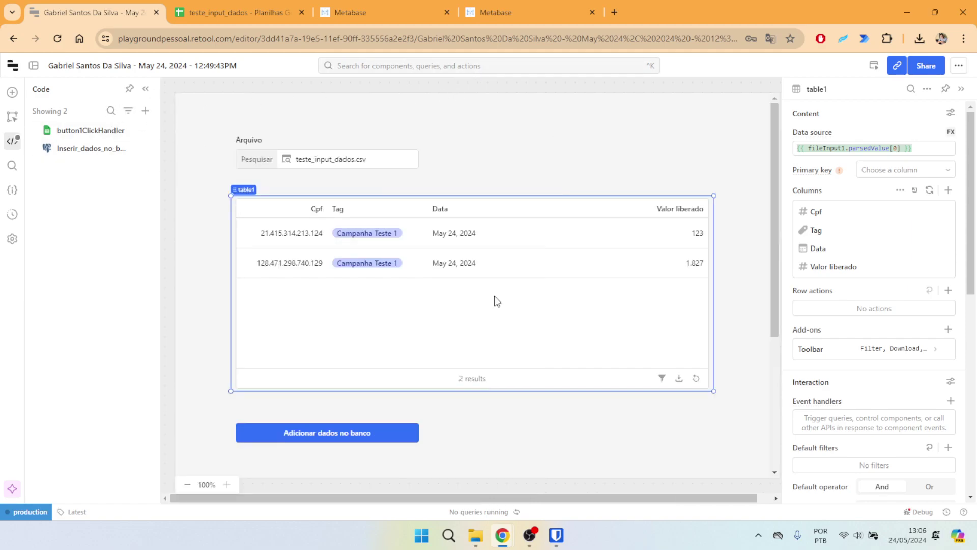
{"action": "left_click", "coordinate": [423, 439]}
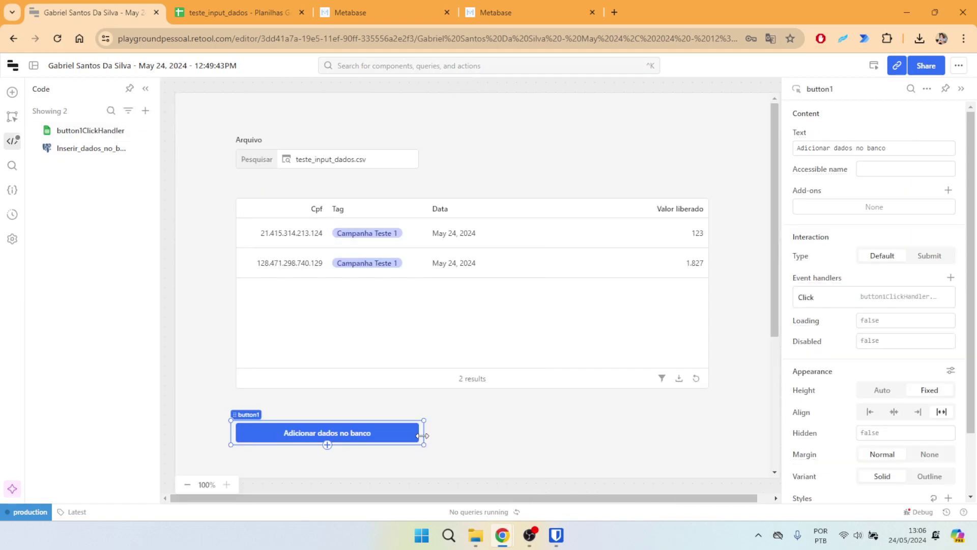
{"action": "scroll", "coordinate": [922, 235], "scroll_direction": "down", "scroll_amount": 3}
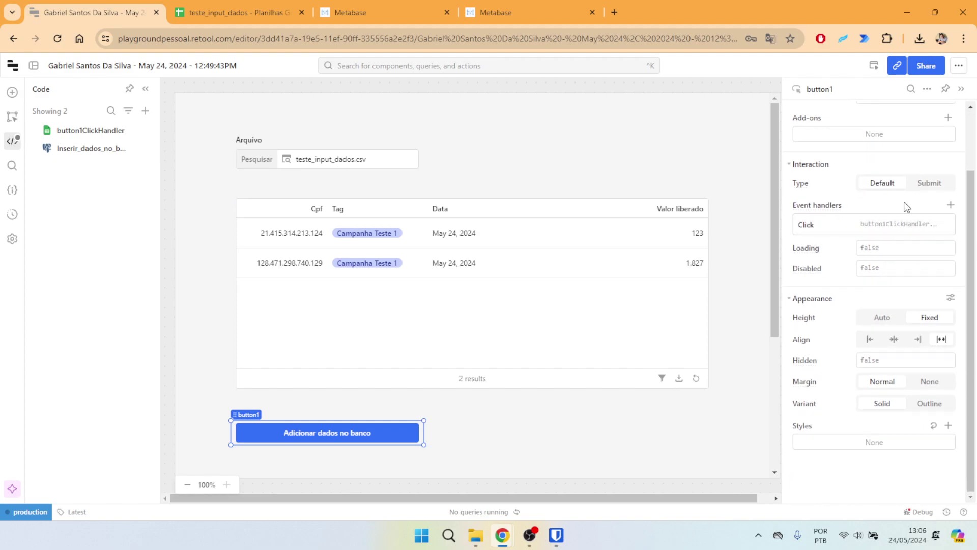
{"action": "left_click", "coordinate": [918, 228]}
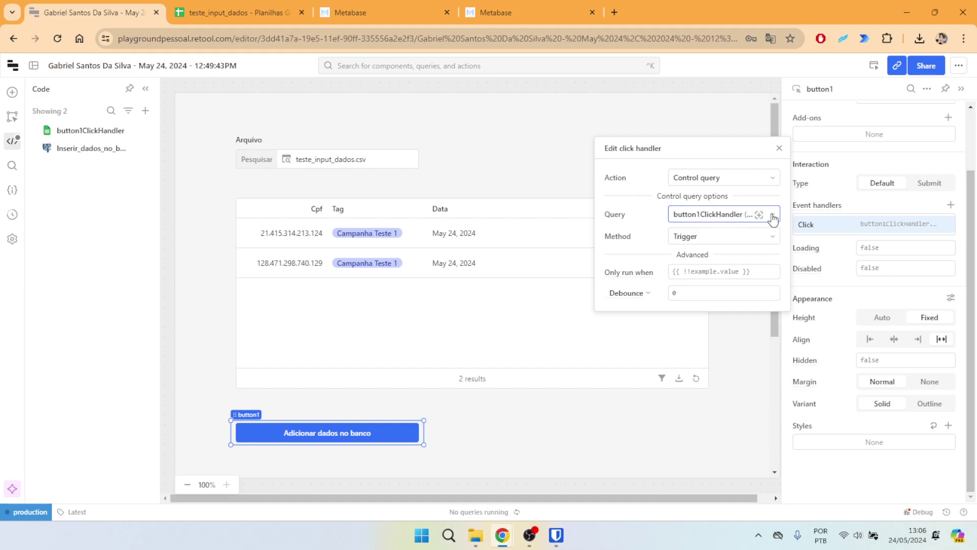
{"action": "left_click", "coordinate": [879, 260]}
{"action": "left_click", "coordinate": [888, 224]}
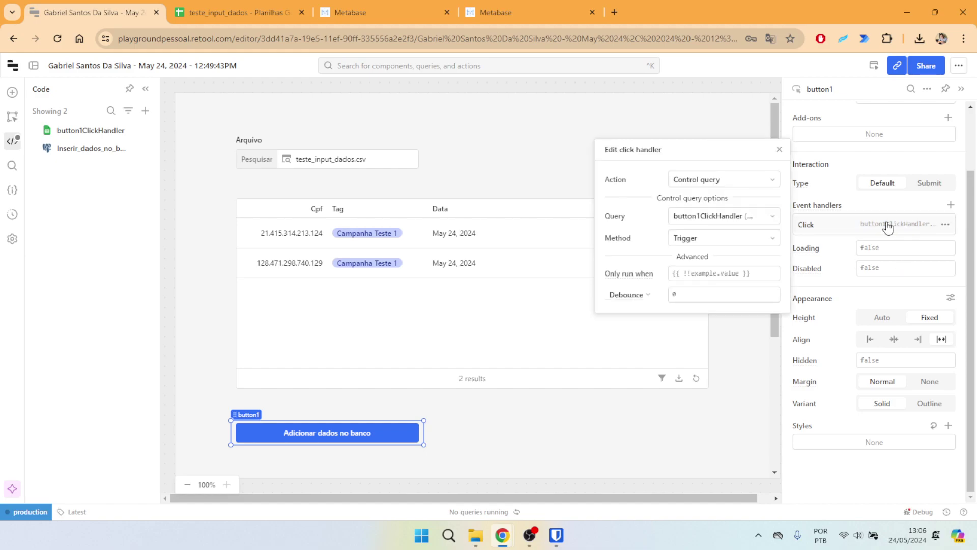
Make the button's click trigger the Inserir_dados_no_banco query and confirm the setting.
{"action": "left_click", "coordinate": [715, 214]}
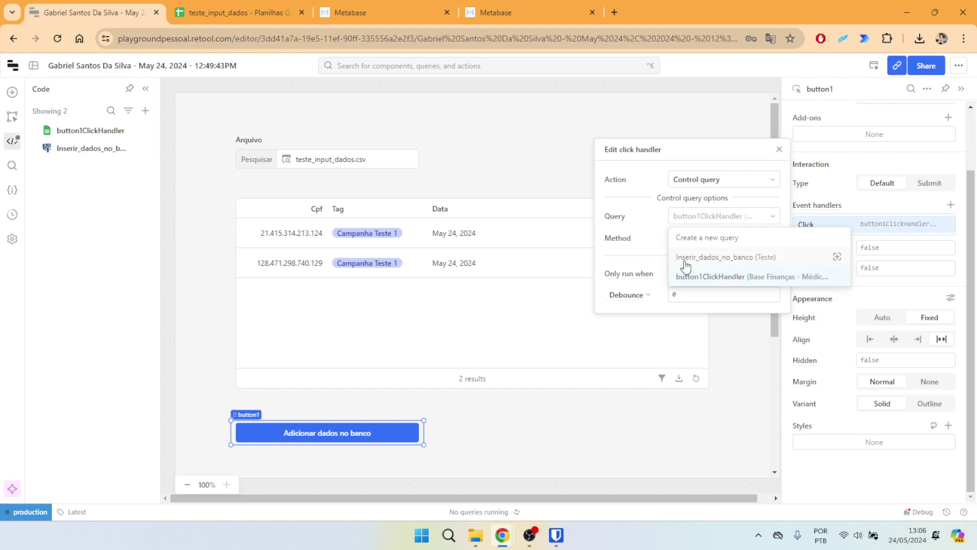
{"action": "left_click", "coordinate": [738, 257]}
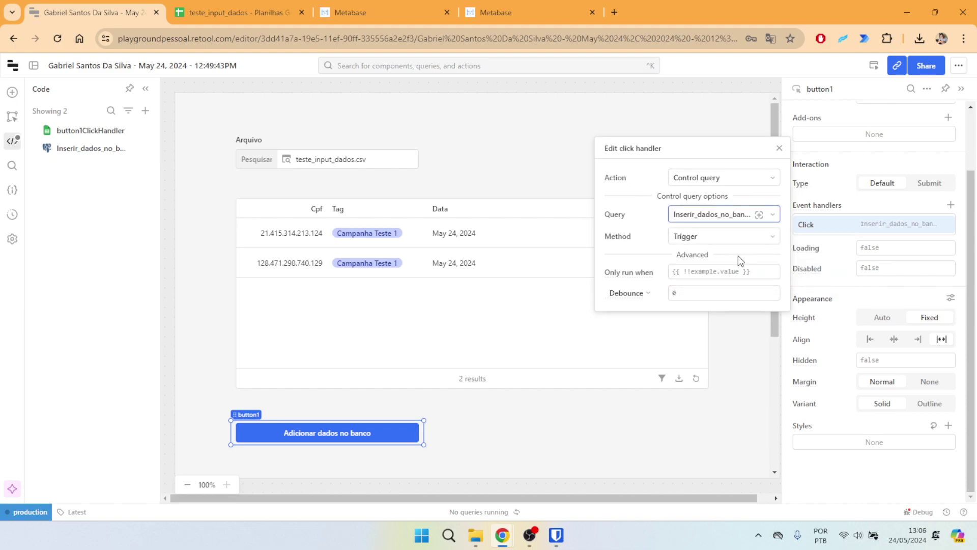
{"action": "left_click", "coordinate": [836, 199]}
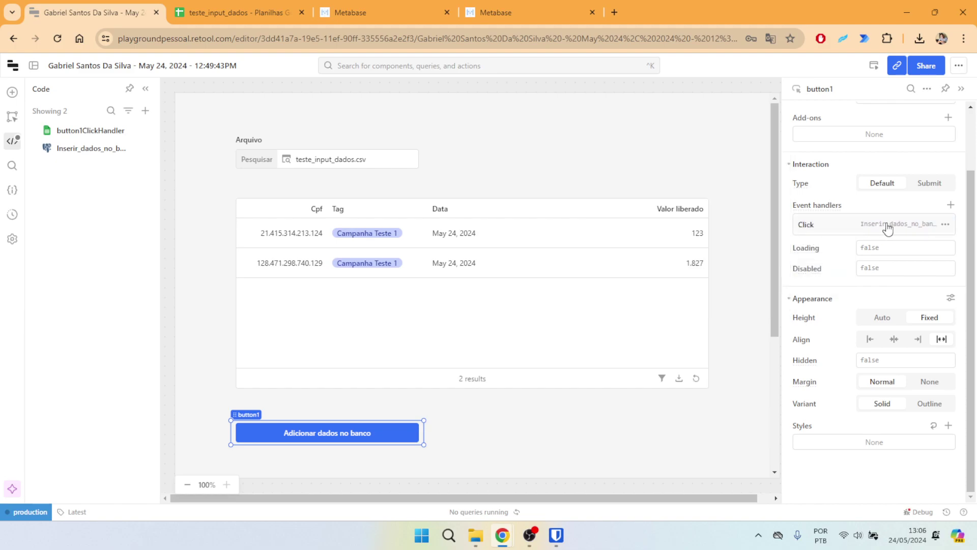
{"action": "left_click", "coordinate": [889, 227]}
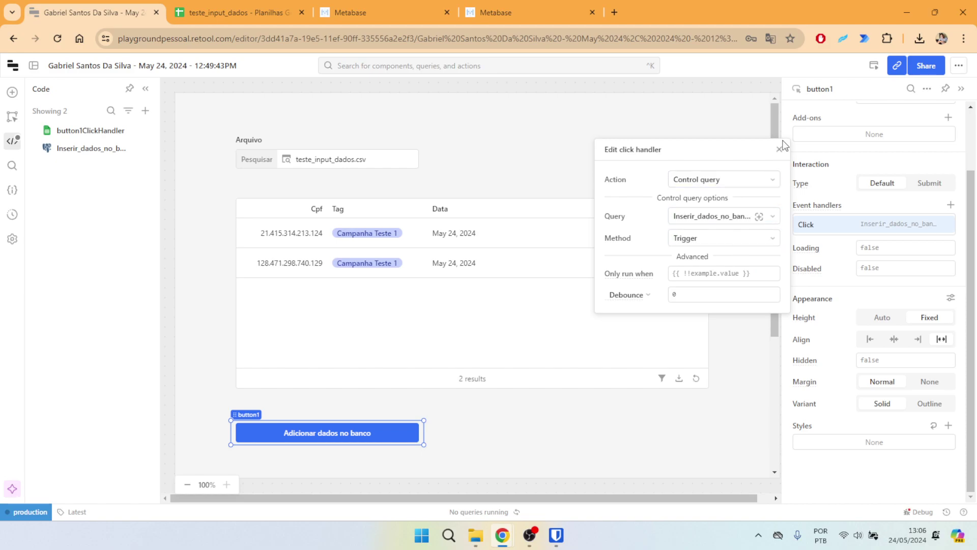
{"action": "left_click", "coordinate": [779, 150]}
{"action": "left_click", "coordinate": [93, 148]}
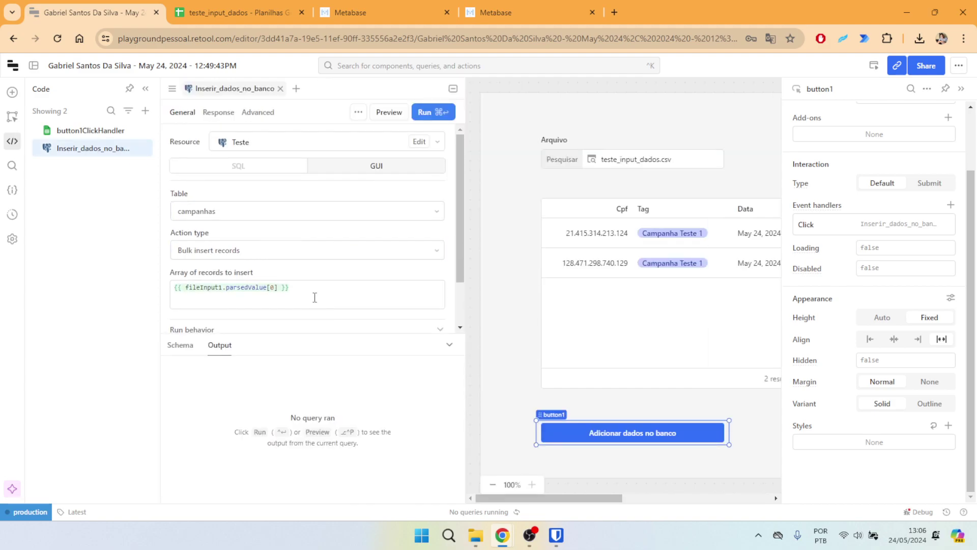
Review the evaluated records the query will insert, then collapse the preview.
{"action": "left_click", "coordinate": [250, 232]}
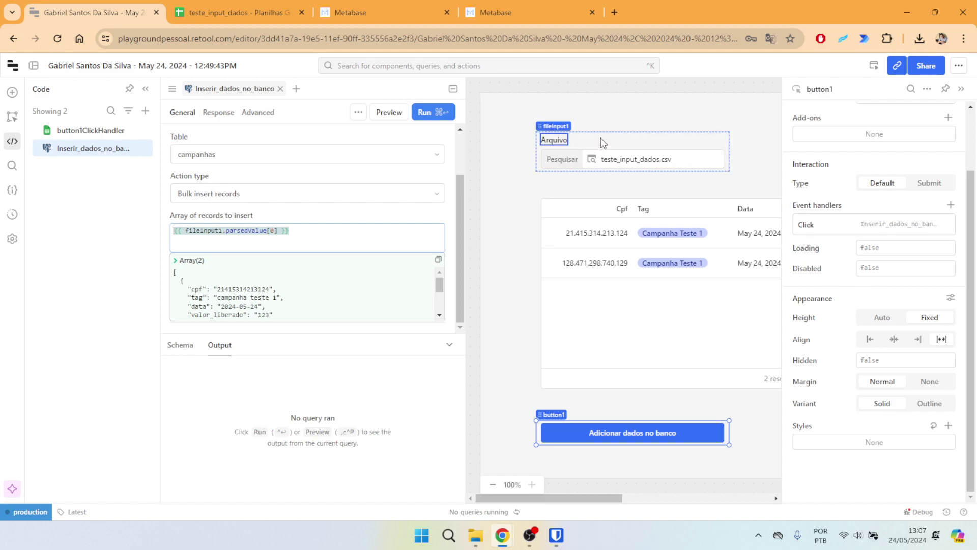
{"action": "scroll", "coordinate": [316, 200], "scroll_direction": "up", "scroll_amount": 2}
{"action": "scroll", "coordinate": [314, 200], "scroll_direction": "down", "scroll_amount": 2}
{"action": "scroll", "coordinate": [323, 200], "scroll_direction": "up", "scroll_amount": 3}
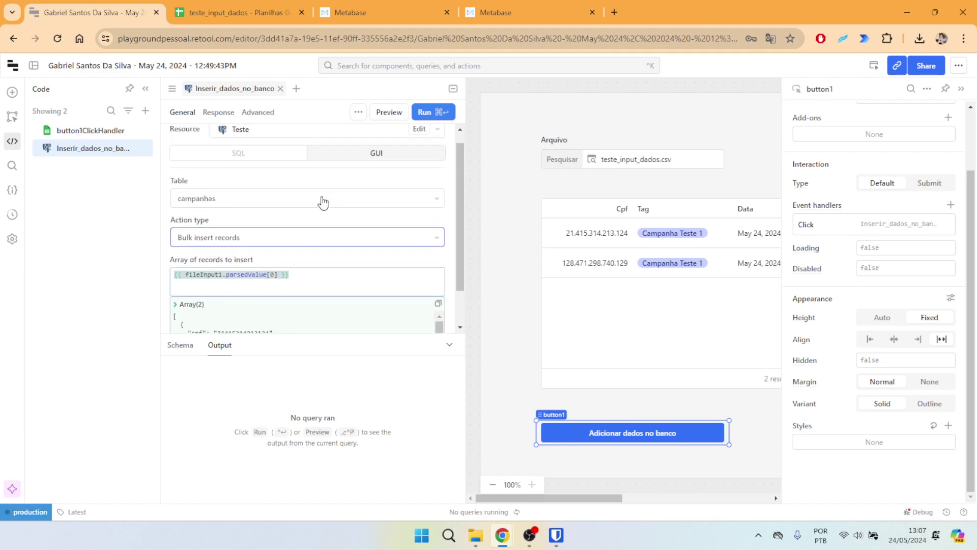
{"action": "scroll", "coordinate": [346, 203], "scroll_direction": "down", "scroll_amount": 3}
{"action": "scroll", "coordinate": [326, 296], "scroll_direction": "down", "scroll_amount": 3}
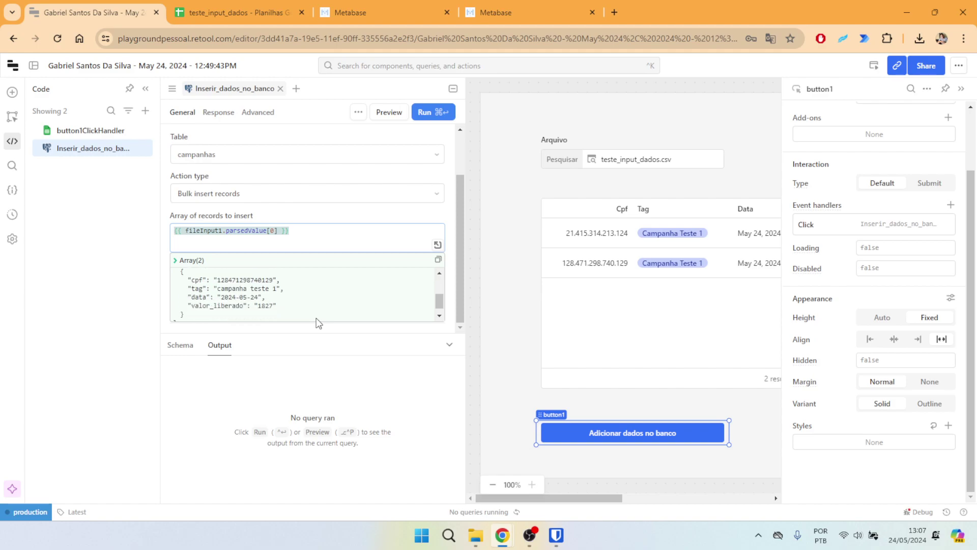
{"action": "scroll", "coordinate": [452, 298], "scroll_direction": "up", "scroll_amount": 1}
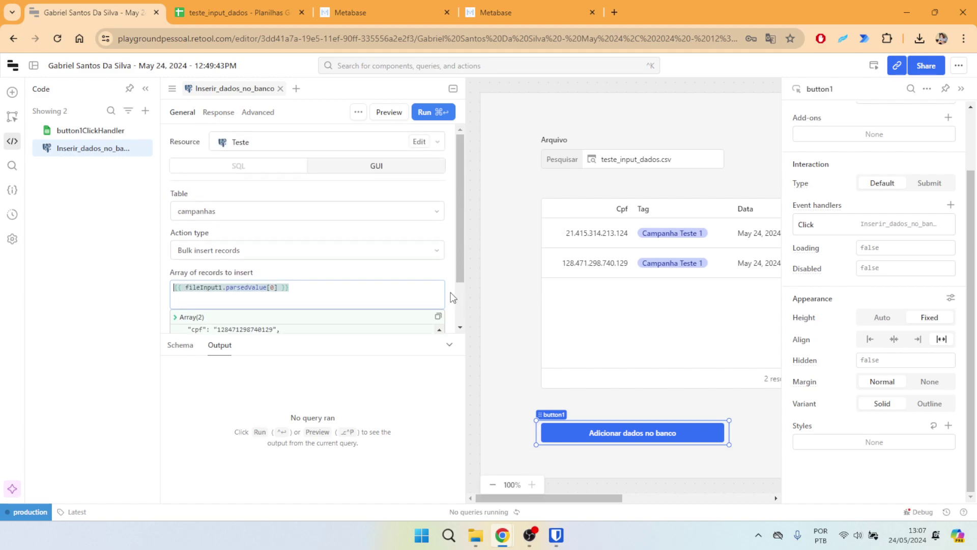
{"action": "scroll", "coordinate": [441, 234], "scroll_direction": "down", "scroll_amount": 1}
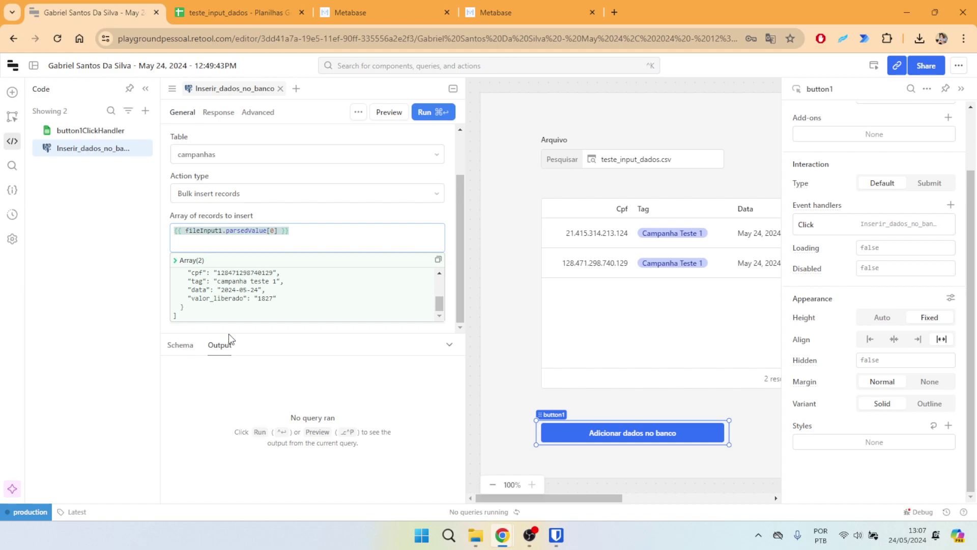
{"action": "scroll", "coordinate": [285, 280], "scroll_direction": "up", "scroll_amount": 3}
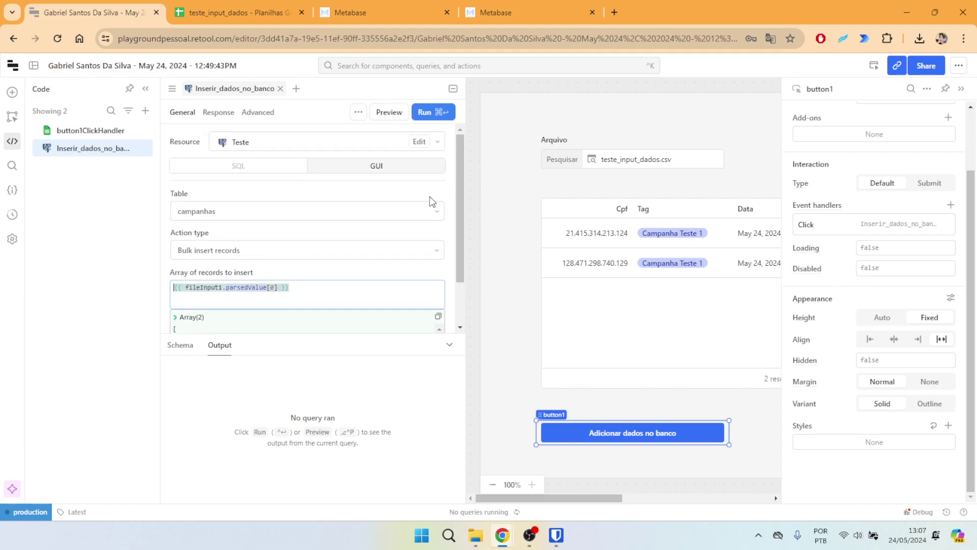
{"action": "scroll", "coordinate": [433, 202], "scroll_direction": "down", "scroll_amount": 1}
{"action": "left_click", "coordinate": [213, 209]}
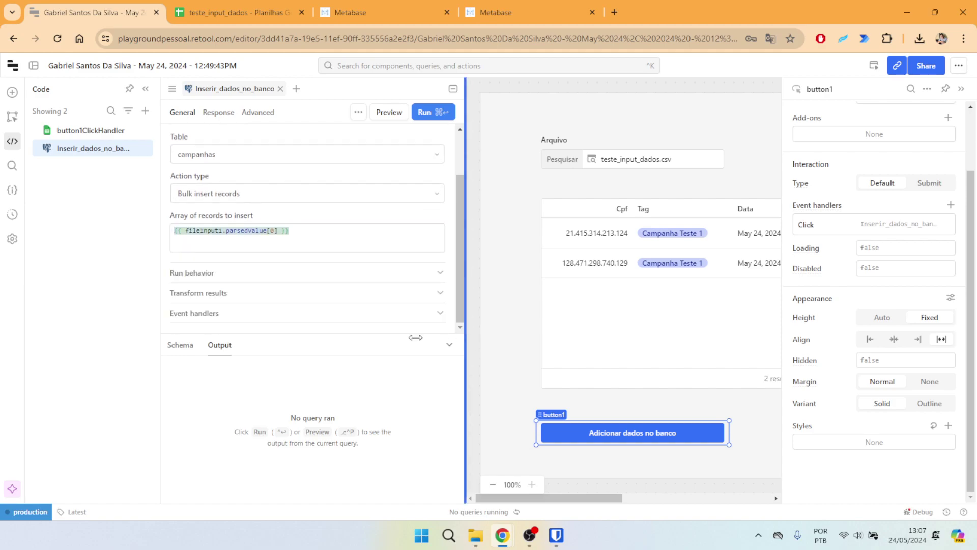
Set the Response success message to 'Dados inseridos com sucesso!' and save the query.
{"action": "left_click", "coordinate": [219, 112]}
{"action": "scroll", "coordinate": [295, 247], "scroll_direction": "down", "scroll_amount": 1}
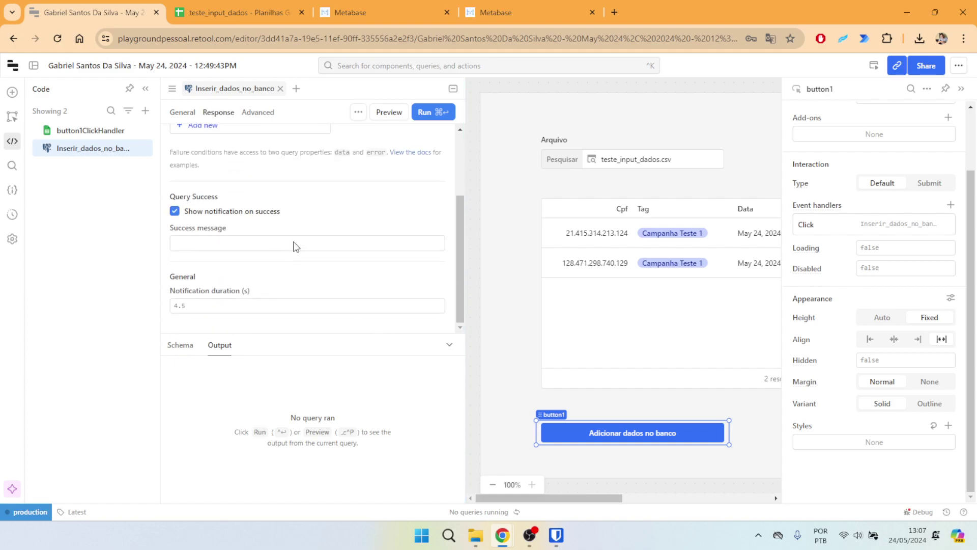
{"action": "scroll", "coordinate": [324, 232], "scroll_direction": "up", "scroll_amount": 3}
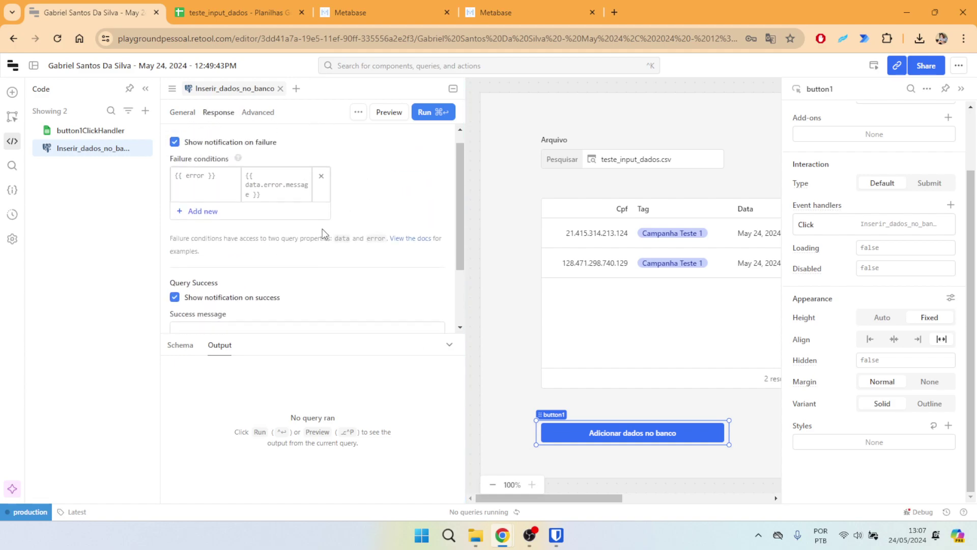
{"action": "left_click", "coordinate": [183, 112]}
{"action": "left_click", "coordinate": [226, 113]}
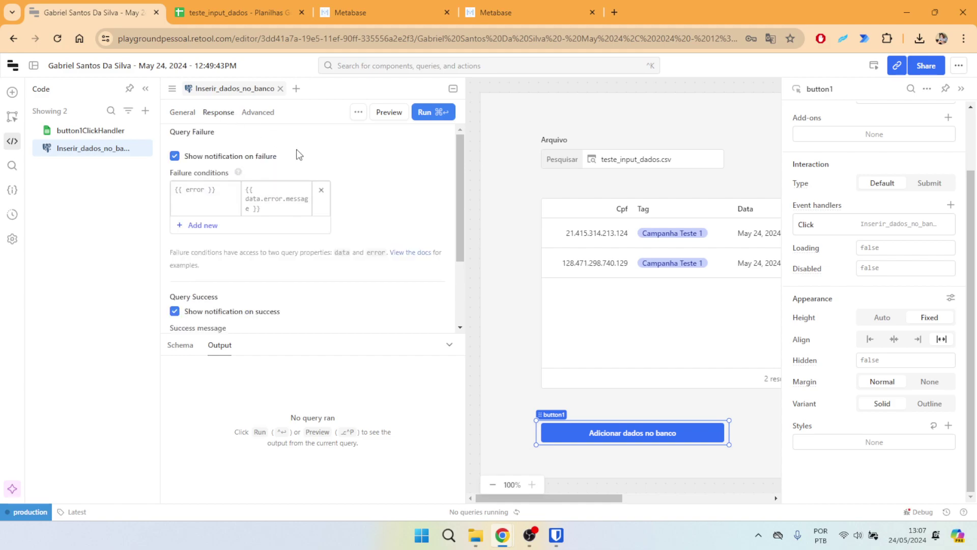
{"action": "scroll", "coordinate": [299, 156], "scroll_direction": "down", "scroll_amount": 2}
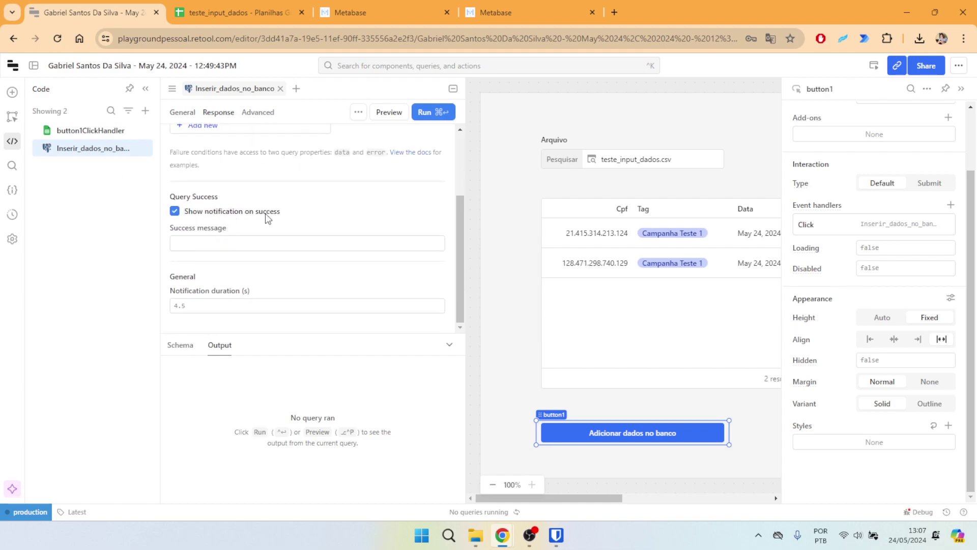
{"action": "left_click", "coordinate": [253, 241]}
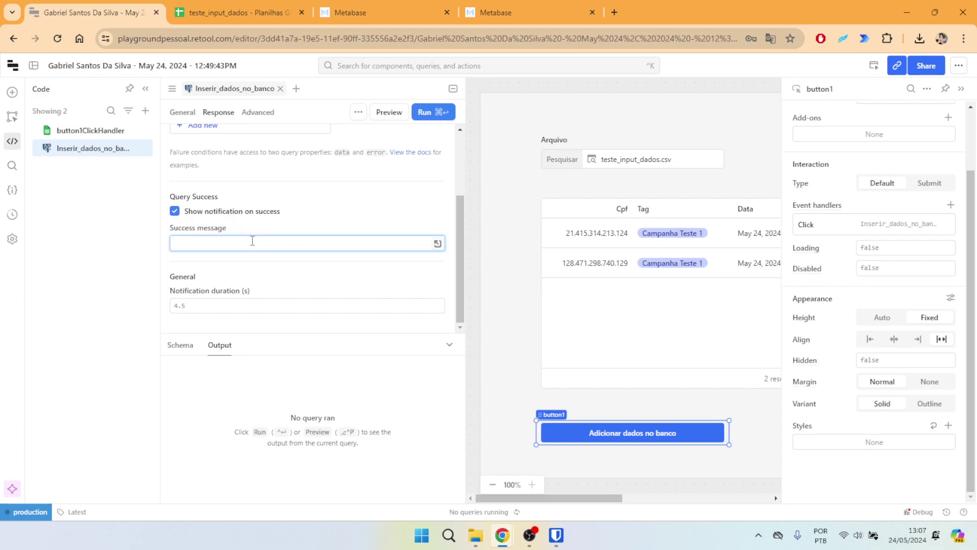
{"action": "type", "text": "Dados inseridos com sucesso!"}
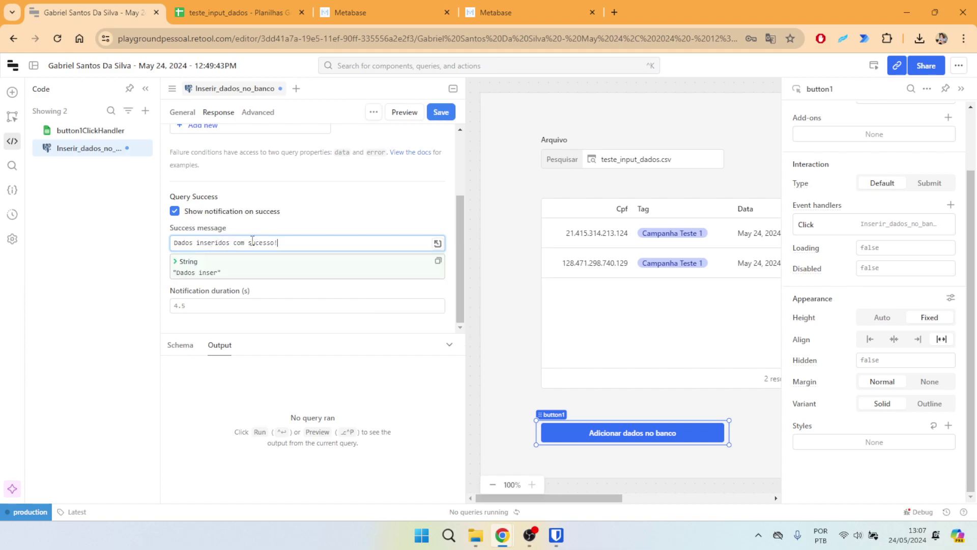
{"action": "scroll", "coordinate": [253, 241], "scroll_direction": "up", "scroll_amount": 2}
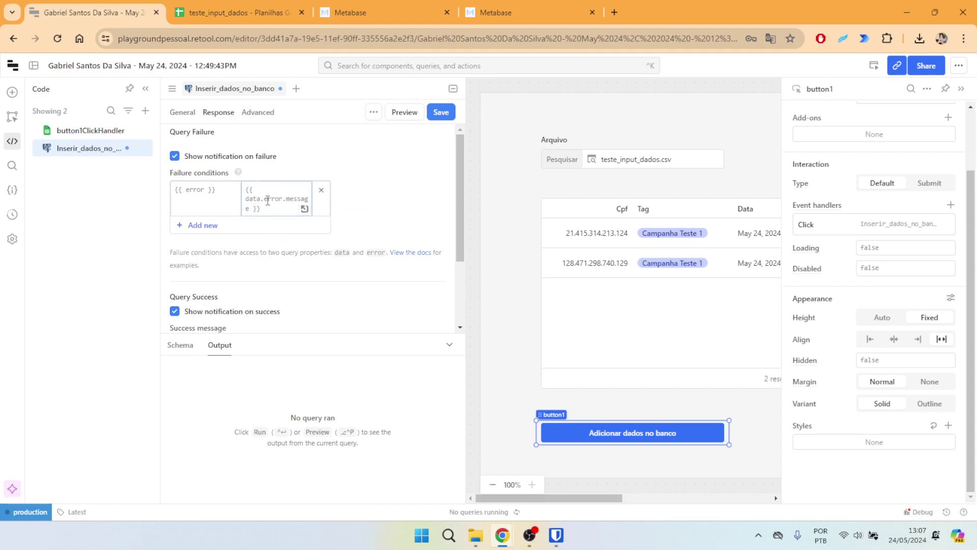
{"action": "left_click", "coordinate": [185, 190]}
{"action": "scroll", "coordinate": [384, 200], "scroll_direction": "down", "scroll_amount": 2}
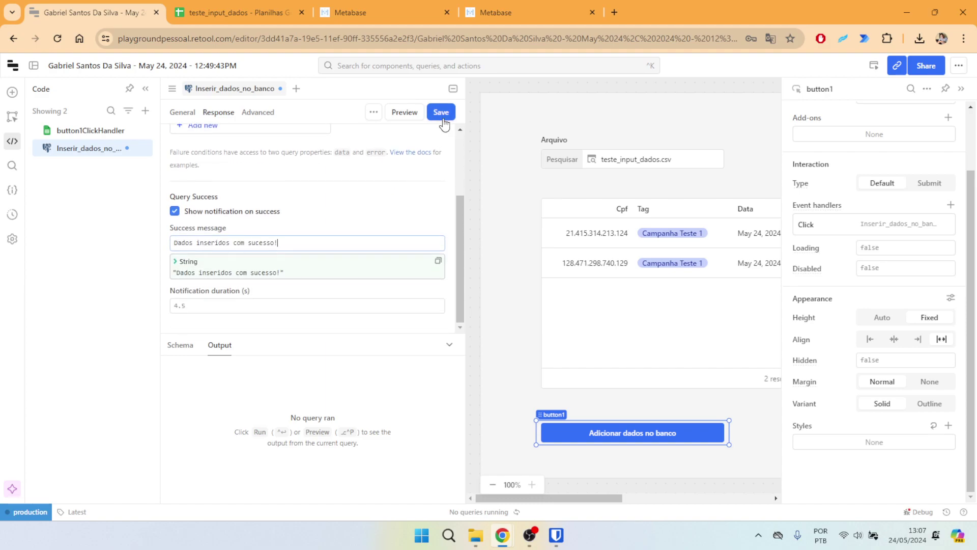
{"action": "left_click", "coordinate": [441, 113]}
Close the query editor, collapse the code list and copy the app's user-mode link.
{"action": "left_click", "coordinate": [452, 89]}
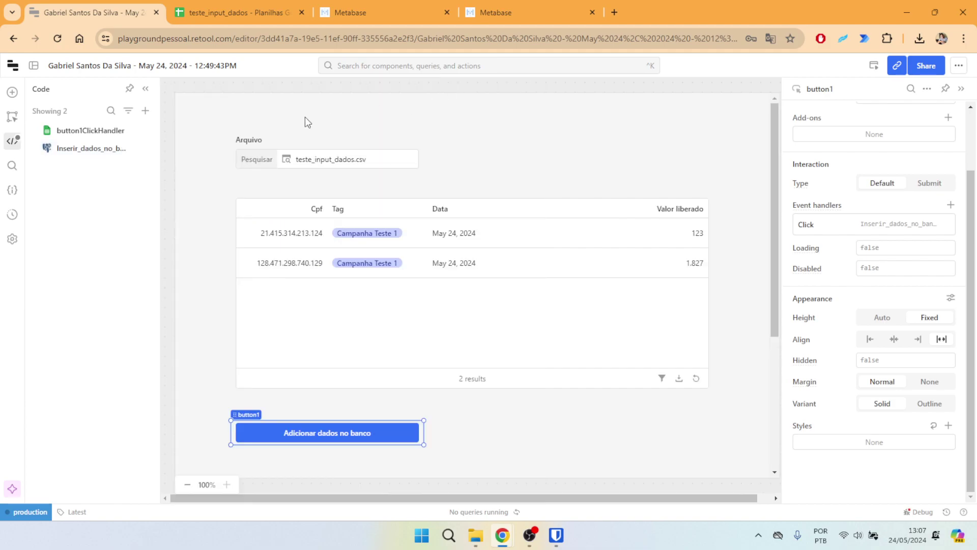
{"action": "left_click", "coordinate": [145, 89]}
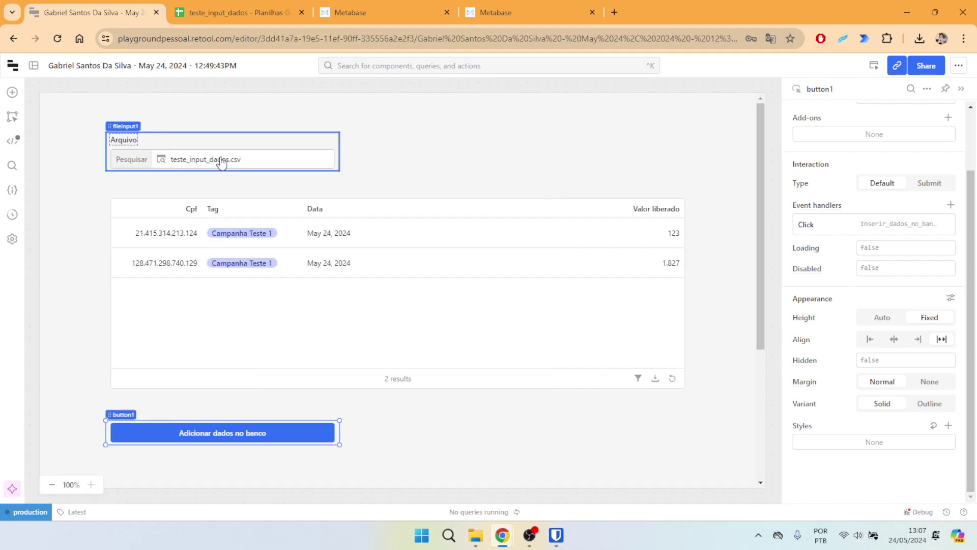
{"action": "left_click", "coordinate": [898, 68]}
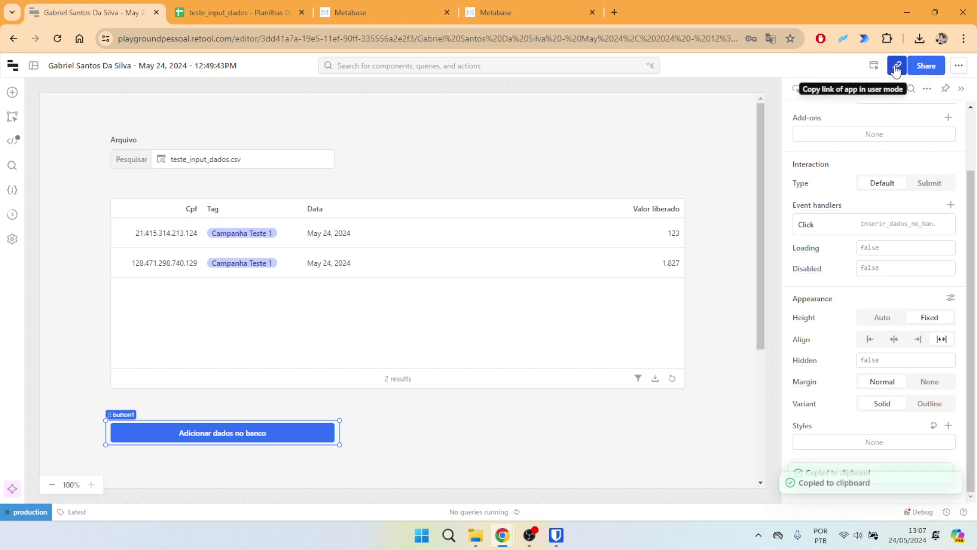
Load the copied link in a new browser tab to preview the app in user mode.
{"action": "left_click", "coordinate": [615, 12]}
{"action": "key", "text": "ctrl+v"}
{"action": "key", "text": "Return"}
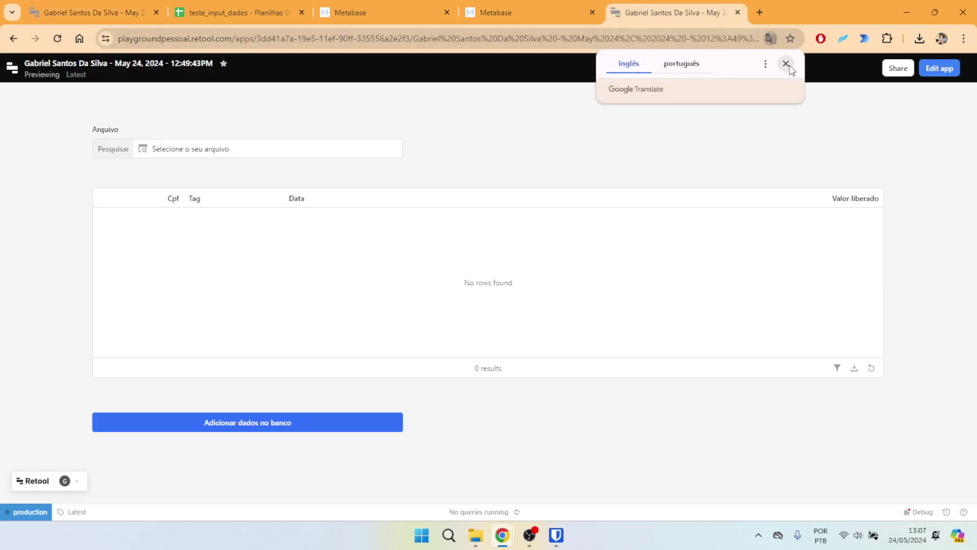
{"action": "left_click", "coordinate": [787, 64]}
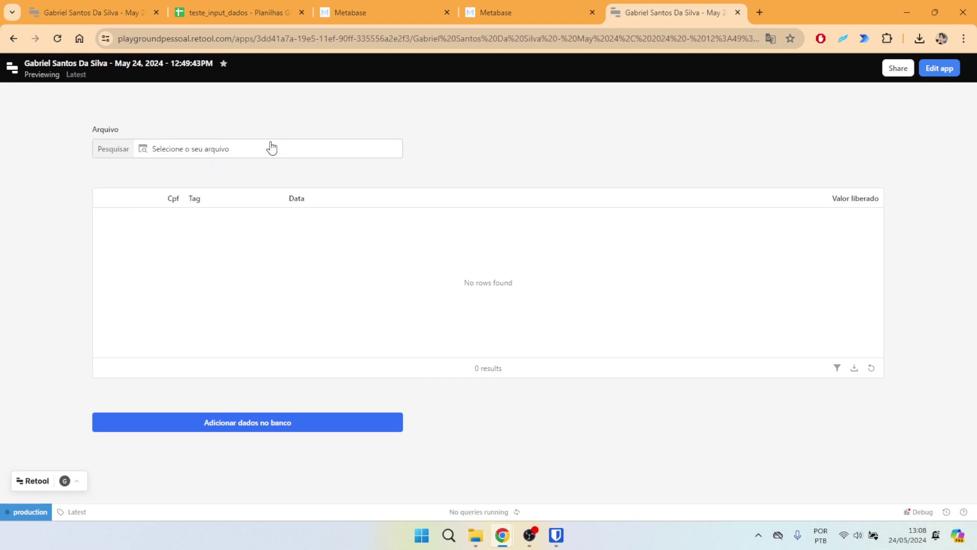
{"action": "left_click", "coordinate": [511, 6]}
In Metabase, open the espacofyx Campanhas table and reload its results.
{"action": "left_click", "coordinate": [569, 159]}
{"action": "left_click", "coordinate": [525, 183]}
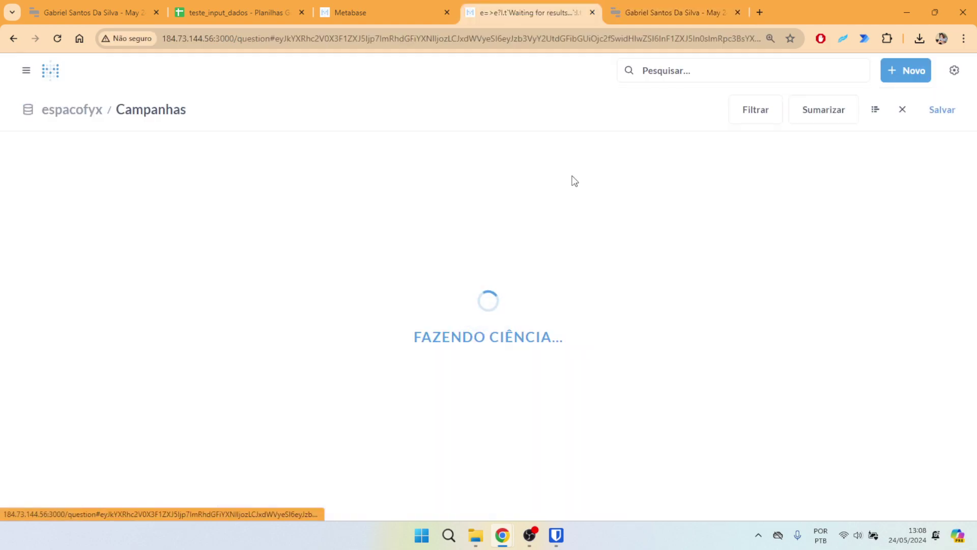
{"action": "left_click", "coordinate": [57, 38]}
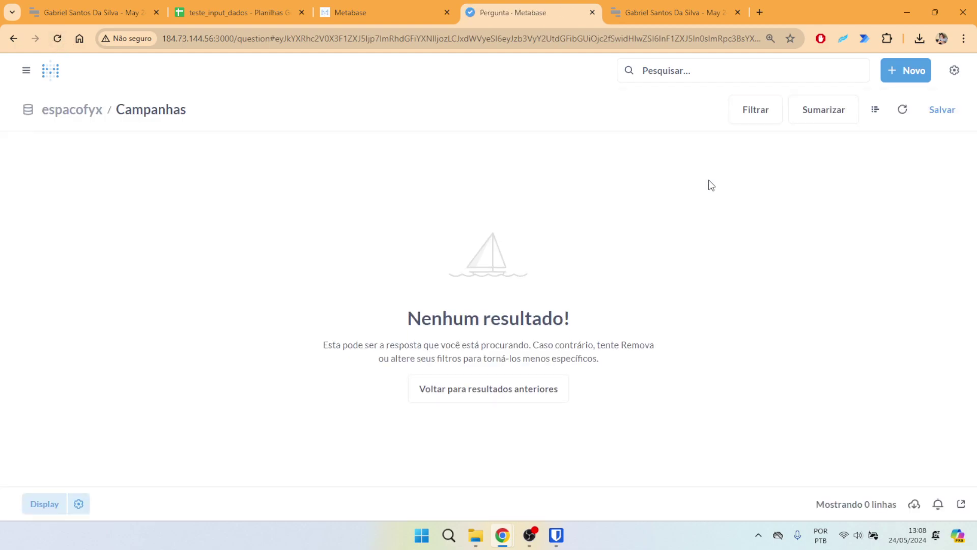
{"action": "left_click", "coordinate": [703, 11]}
Load teste_input_dados.csv into the file input and insert its rows into the database.
{"action": "left_click", "coordinate": [201, 152]}
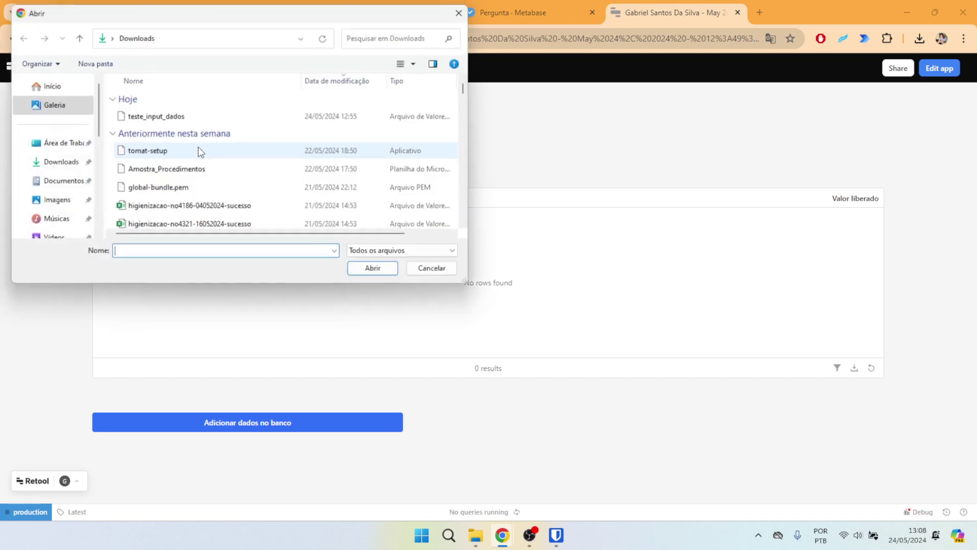
{"action": "double_click", "coordinate": [210, 120]}
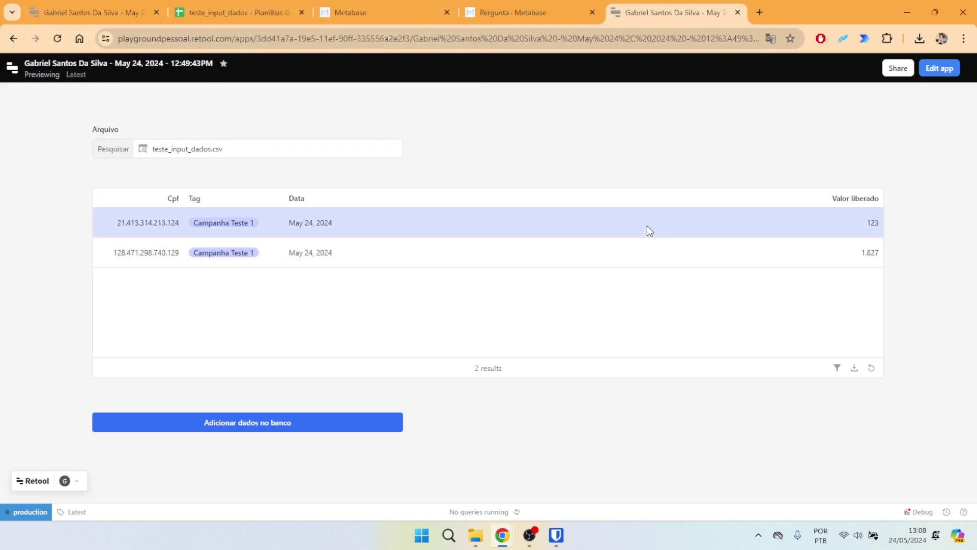
{"action": "left_click", "coordinate": [296, 428]}
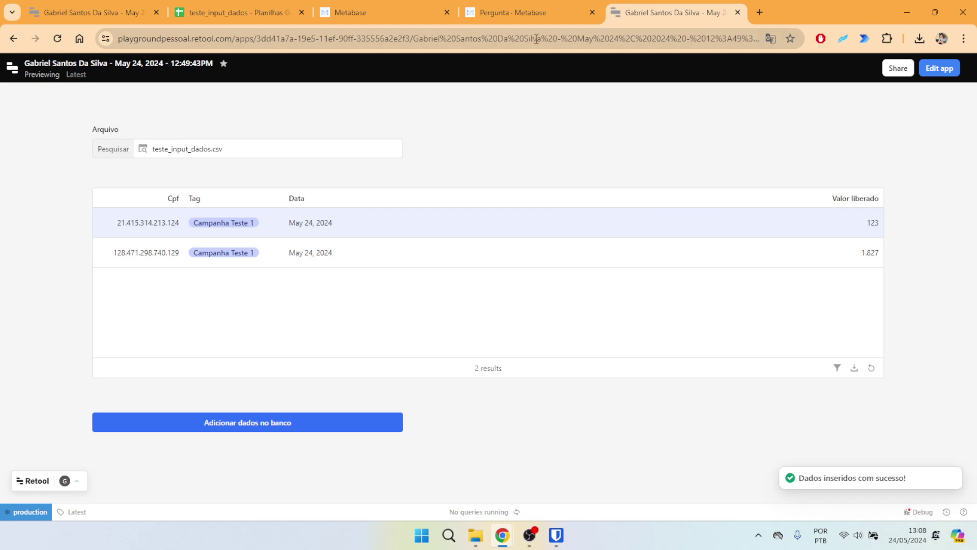
Reload Metabase's Campanhas table to see both new rows (123 and 1,827), then return to Retool.
{"action": "left_click", "coordinate": [528, 7]}
{"action": "left_click", "coordinate": [57, 39]}
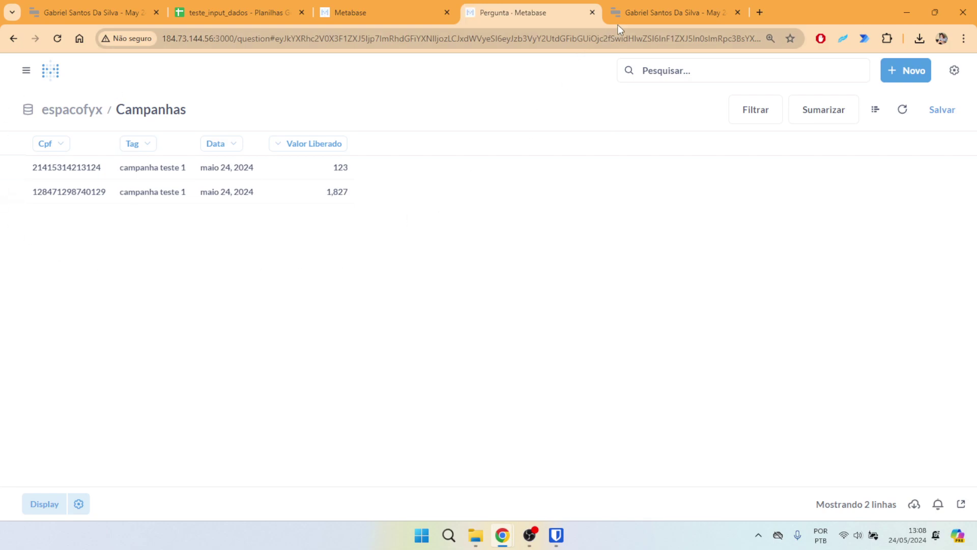
{"action": "left_click", "coordinate": [649, 7]}
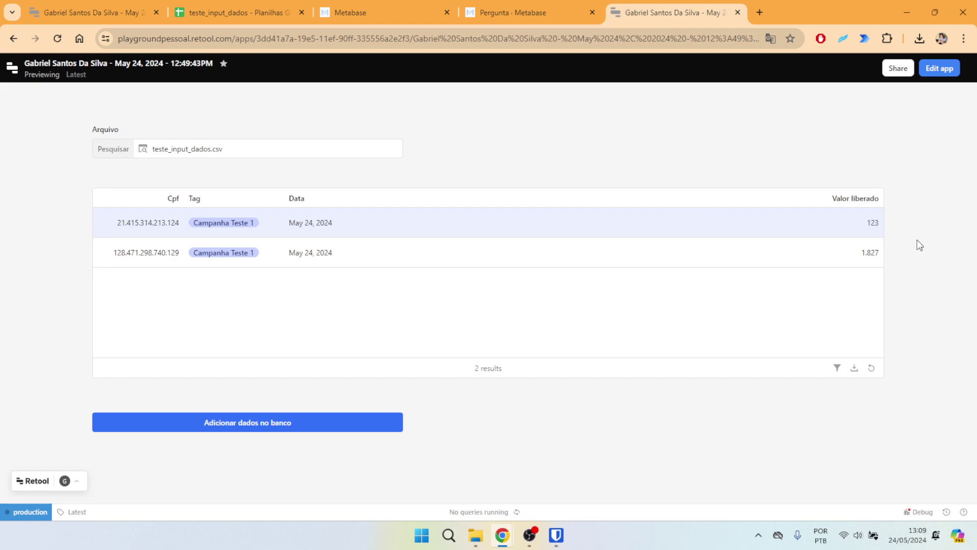
{"action": "left_click", "coordinate": [506, 11]}
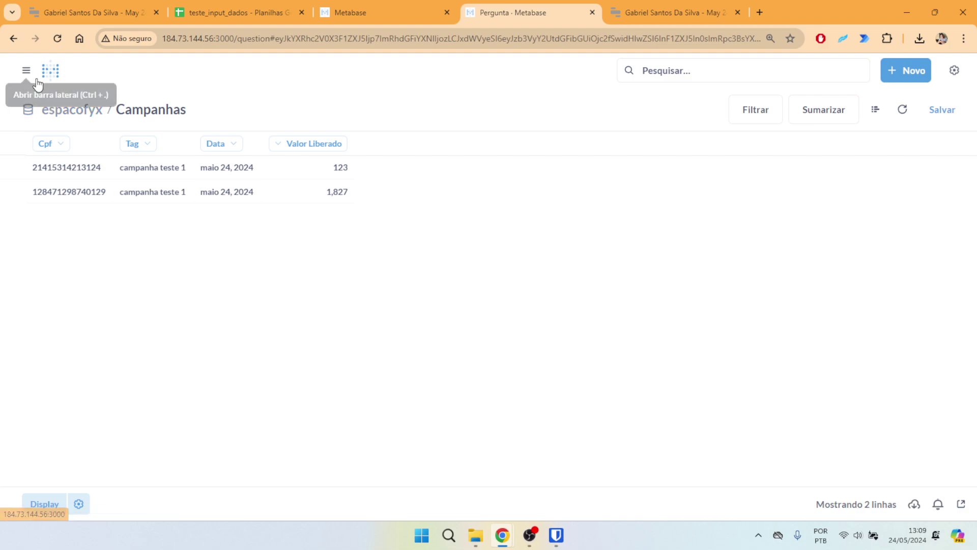
{"action": "left_click", "coordinate": [656, 12]}
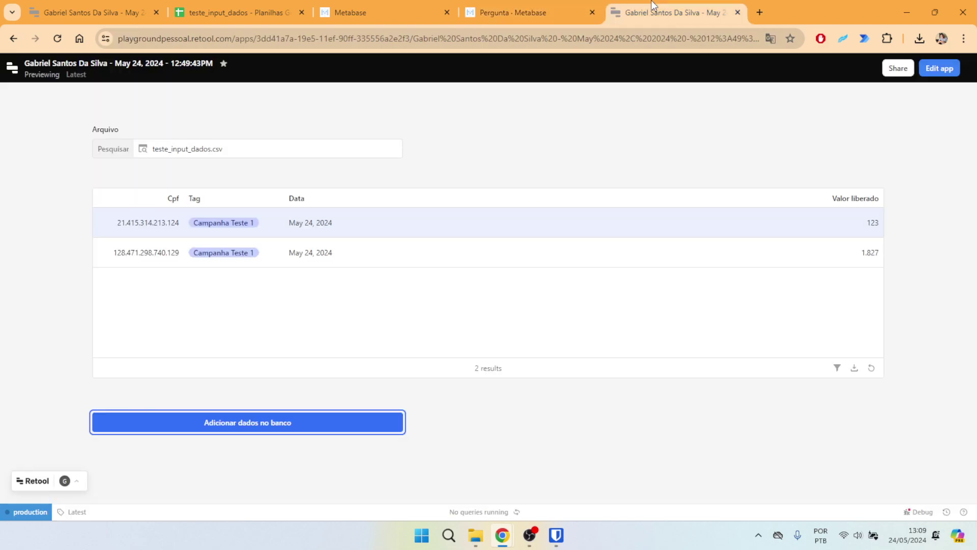